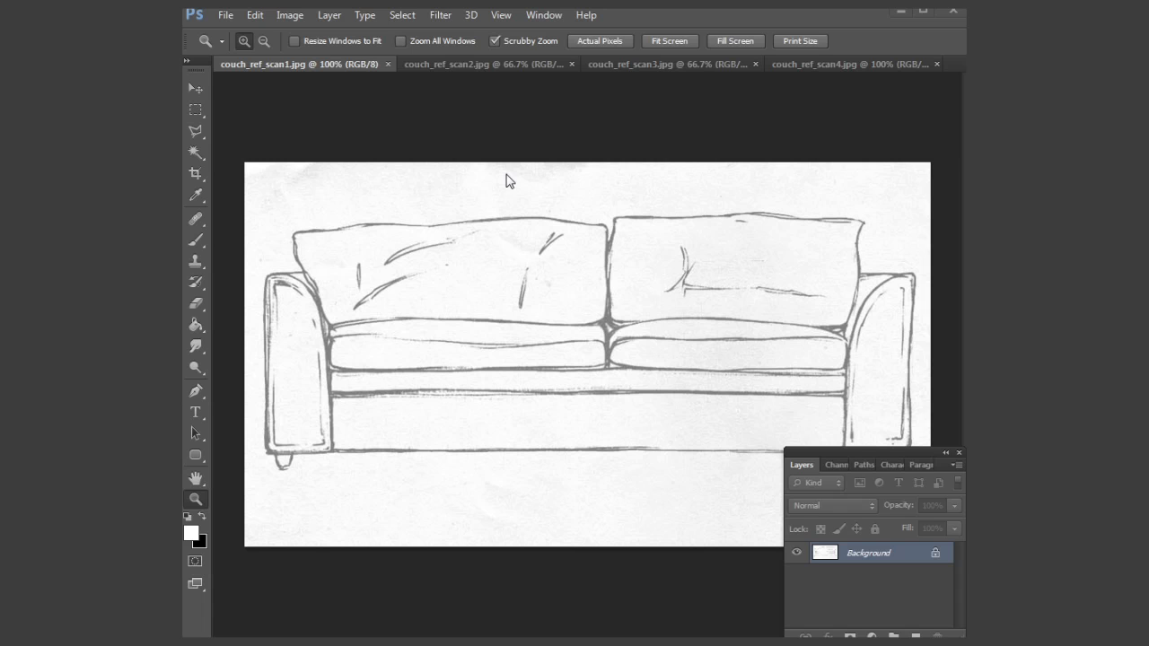
Examine the four couch reference scans, comparing the front, top, back and side views.
left_click(477, 63)
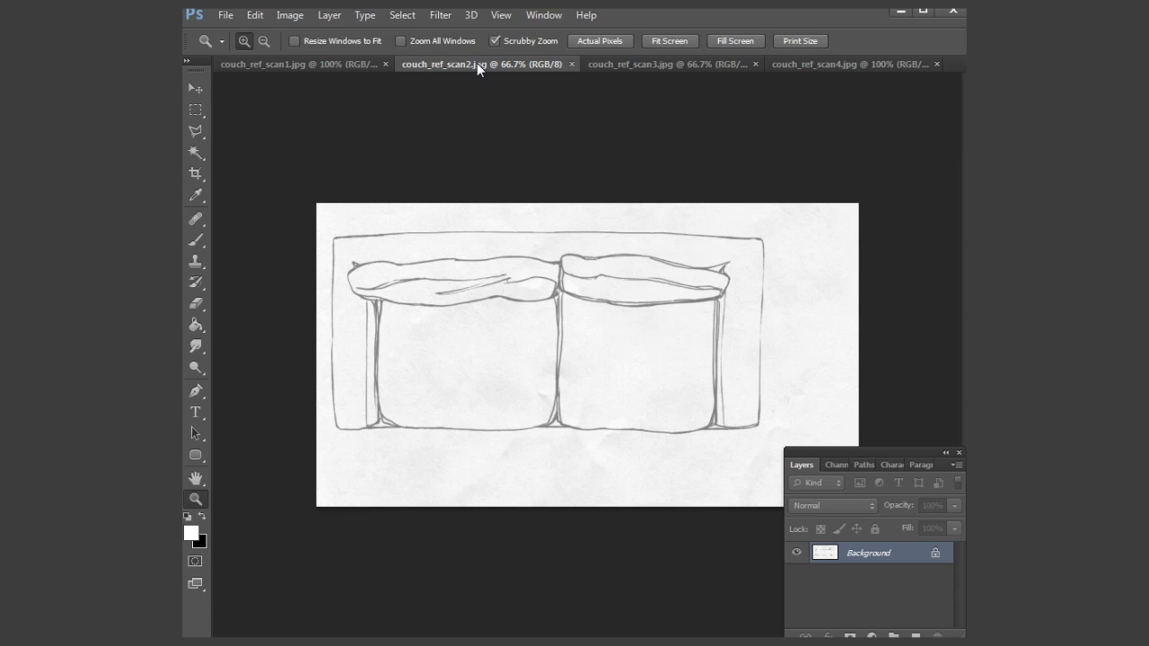
left_click(616, 63)
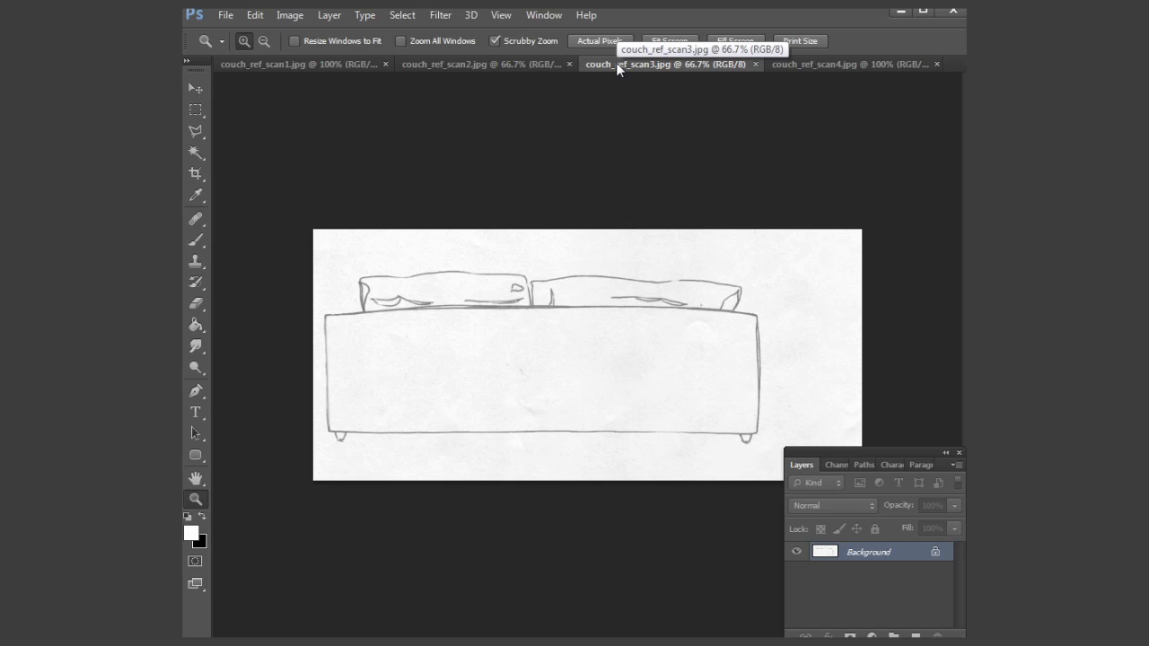
left_click(788, 64)
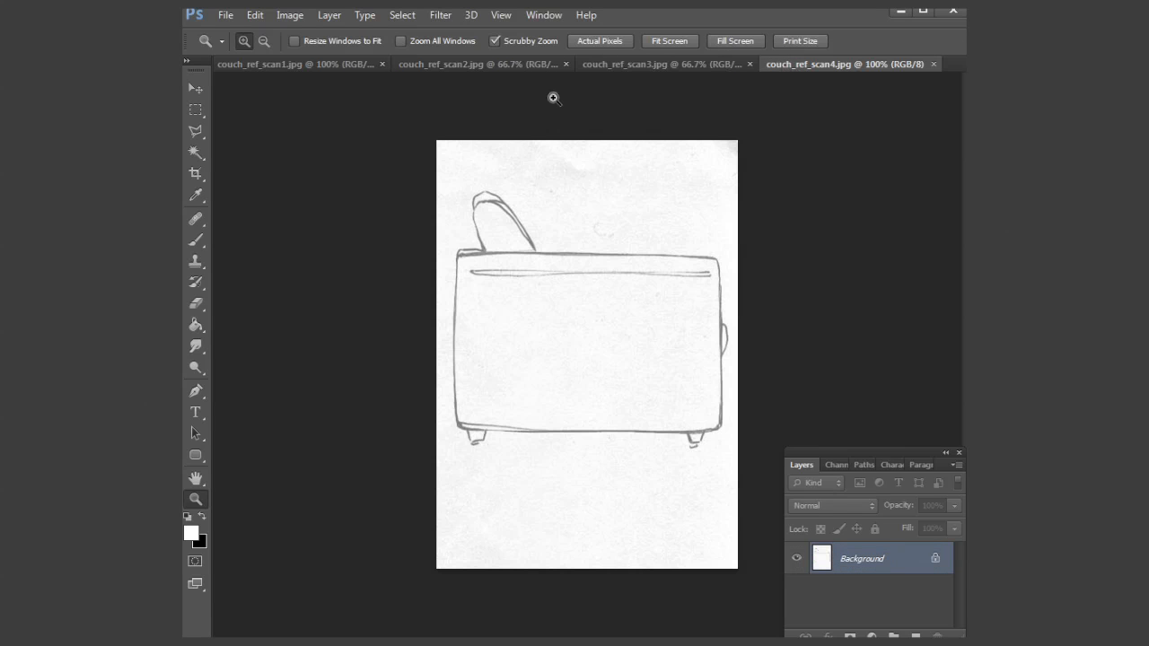
left_click(335, 66)
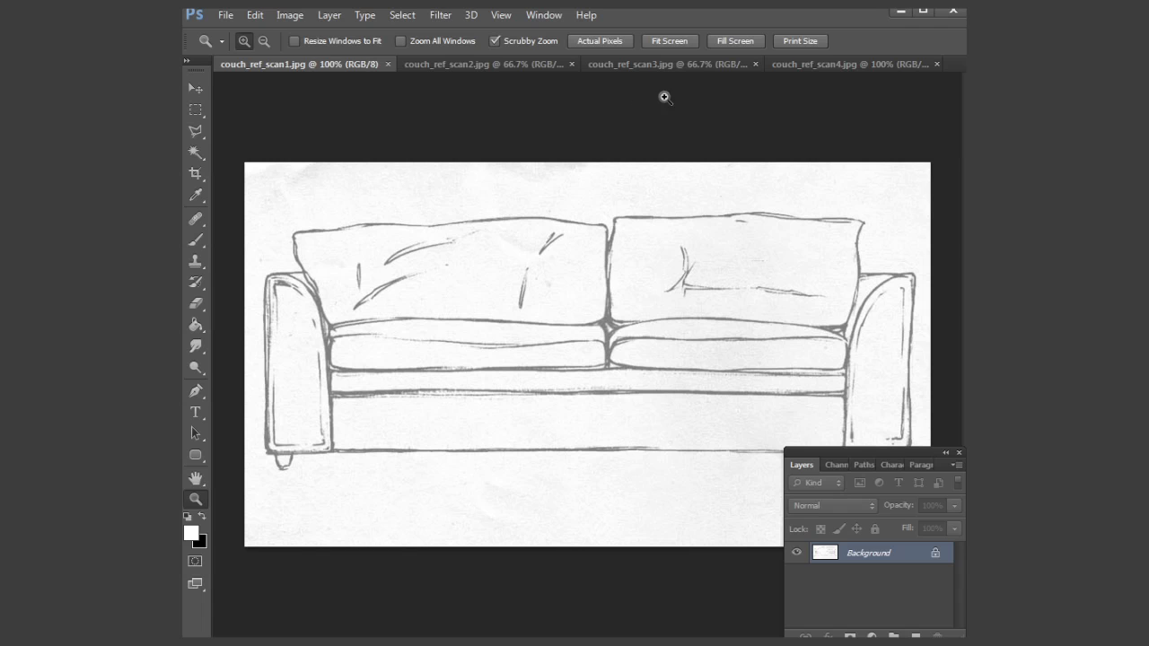
left_click(812, 62)
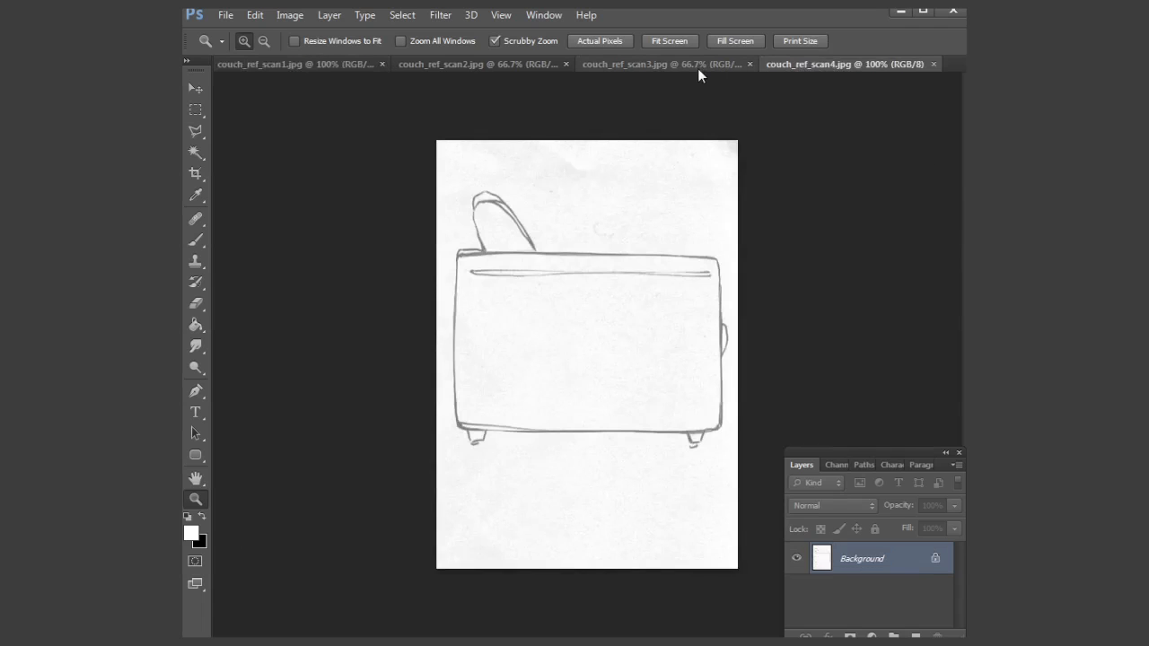
left_click(686, 66)
left_click(499, 62)
left_click(340, 64)
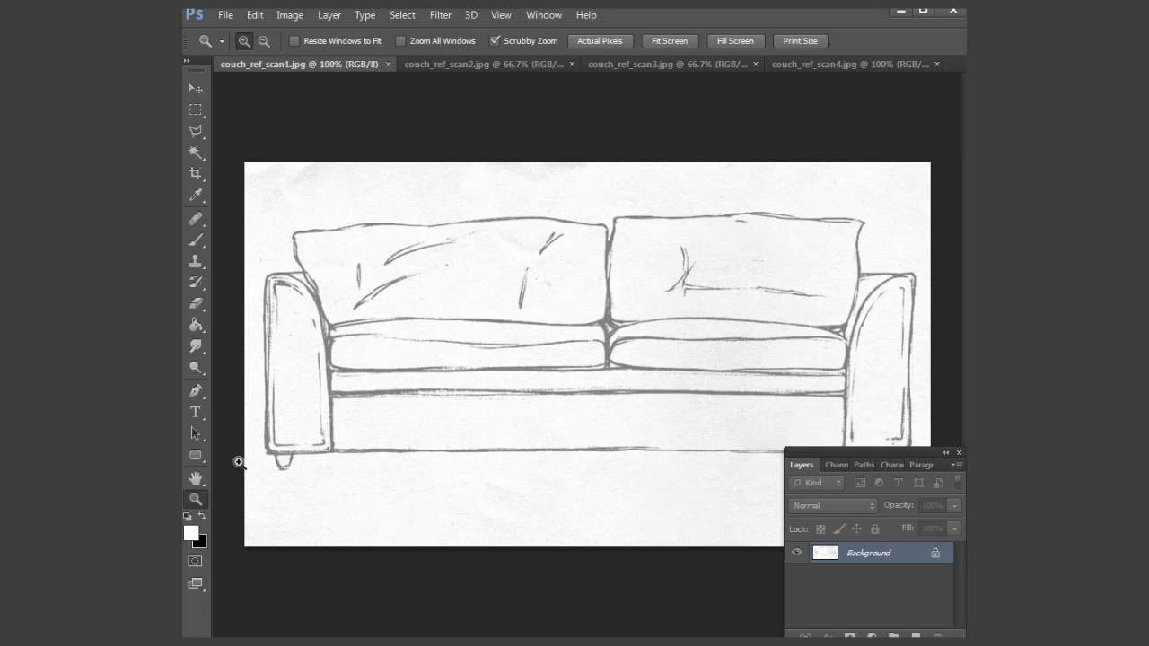
Copy the entire front-view scan and create a new blank document of 2000 × 2000 pixels.
left_click_drag(810, 453, 651, 454)
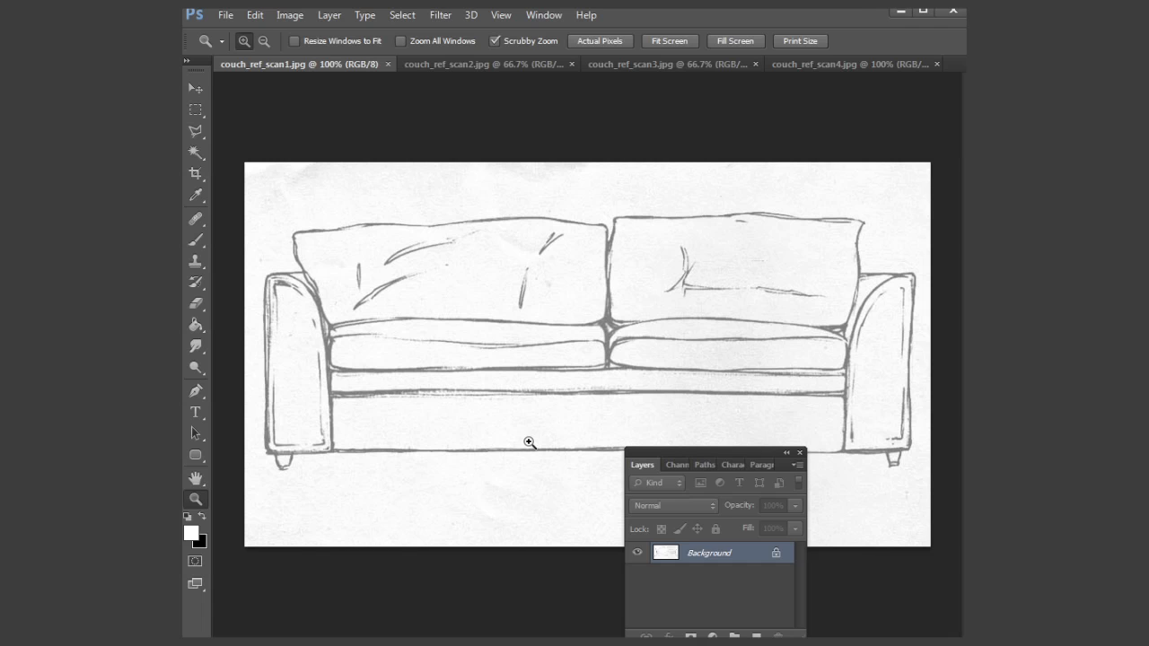
key("ctrl+a")
key("ctrl+n")
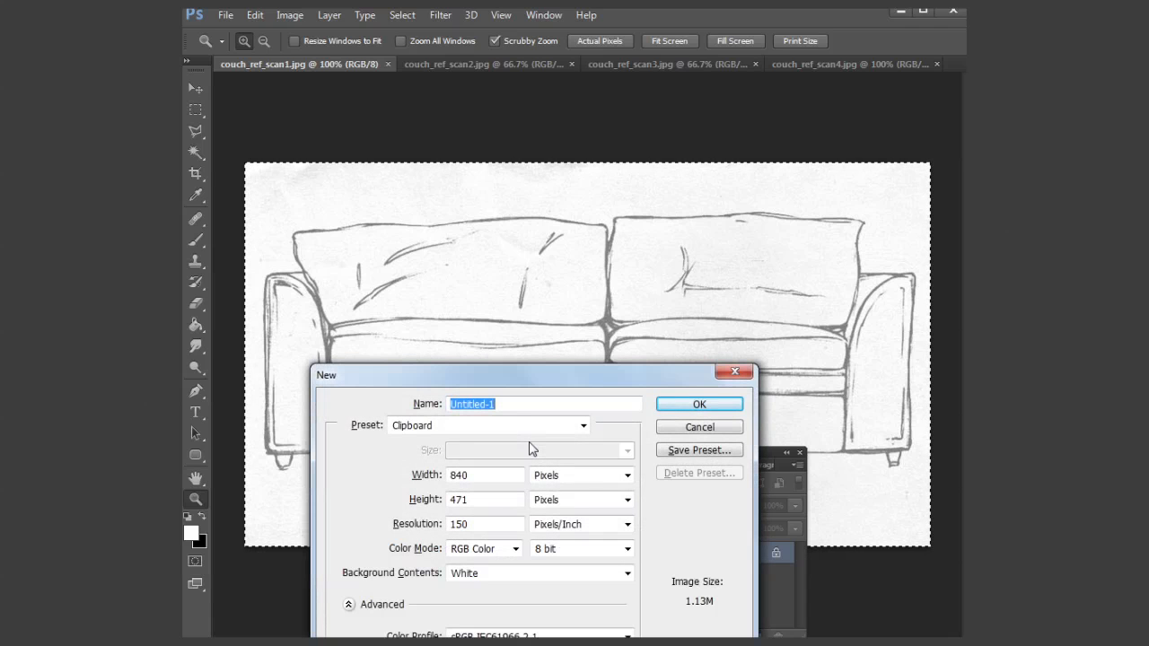
left_click_drag(528, 372, 587, 252)
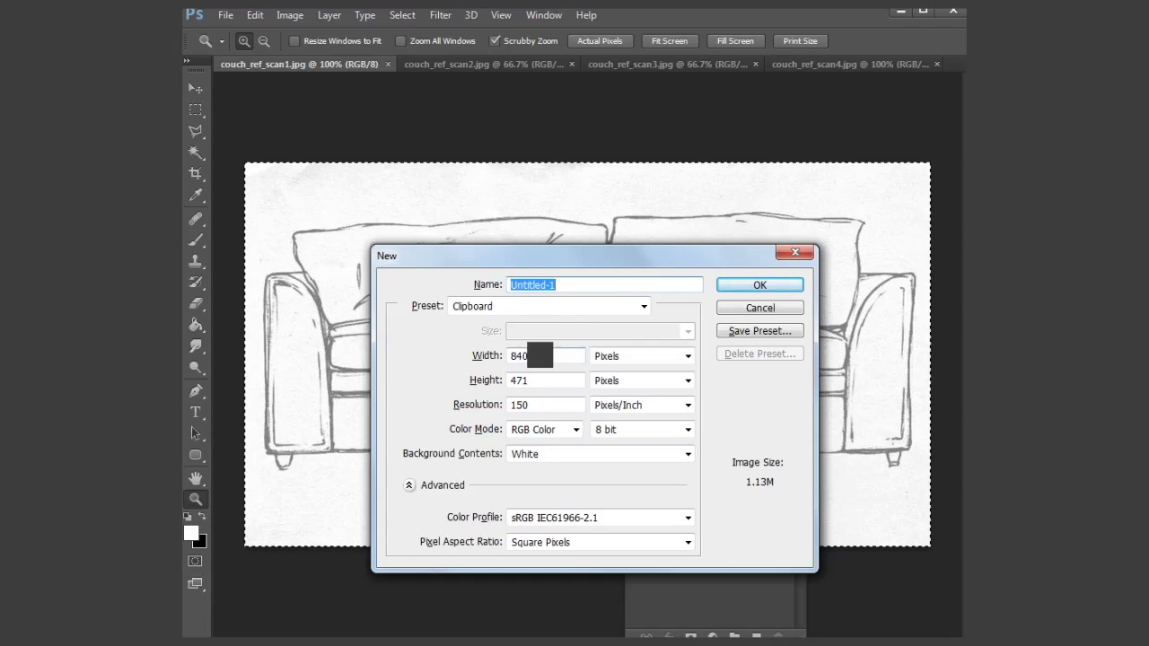
left_click_drag(543, 359, 489, 368)
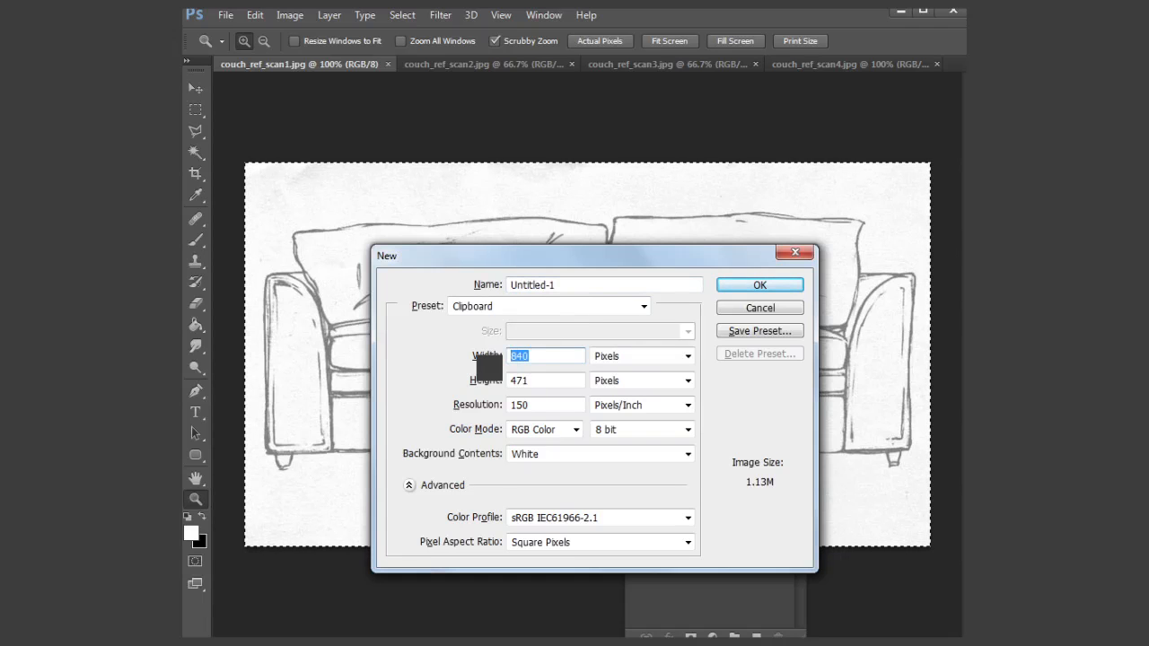
type("200")
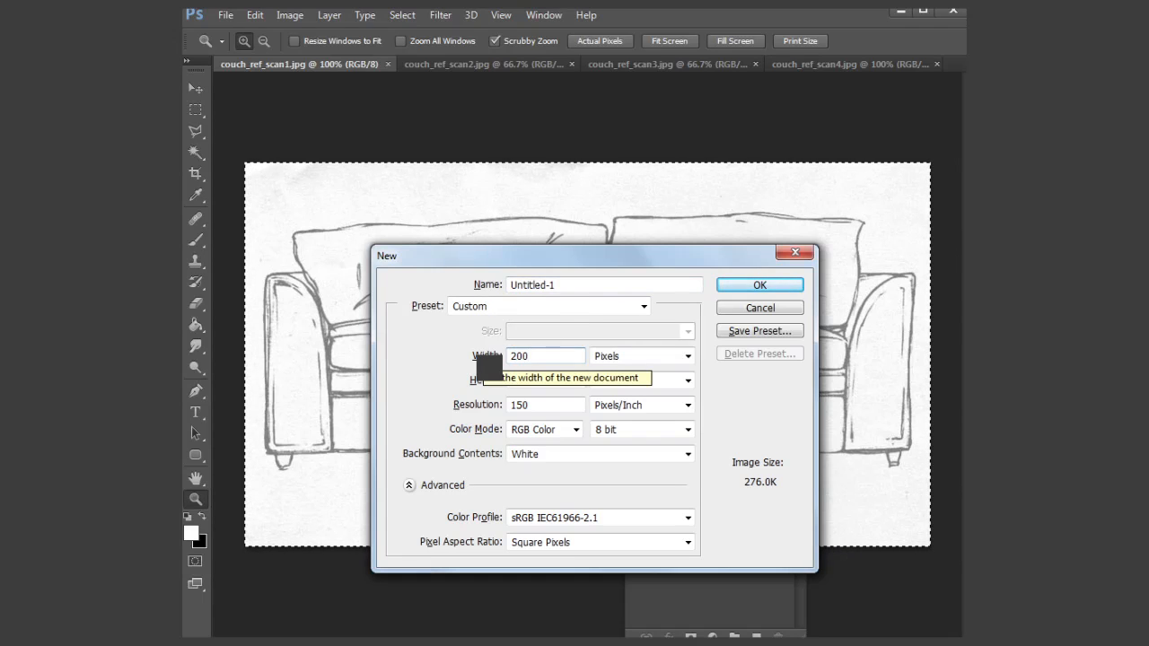
type("0")
left_click_drag(535, 382, 495, 396)
type("200")
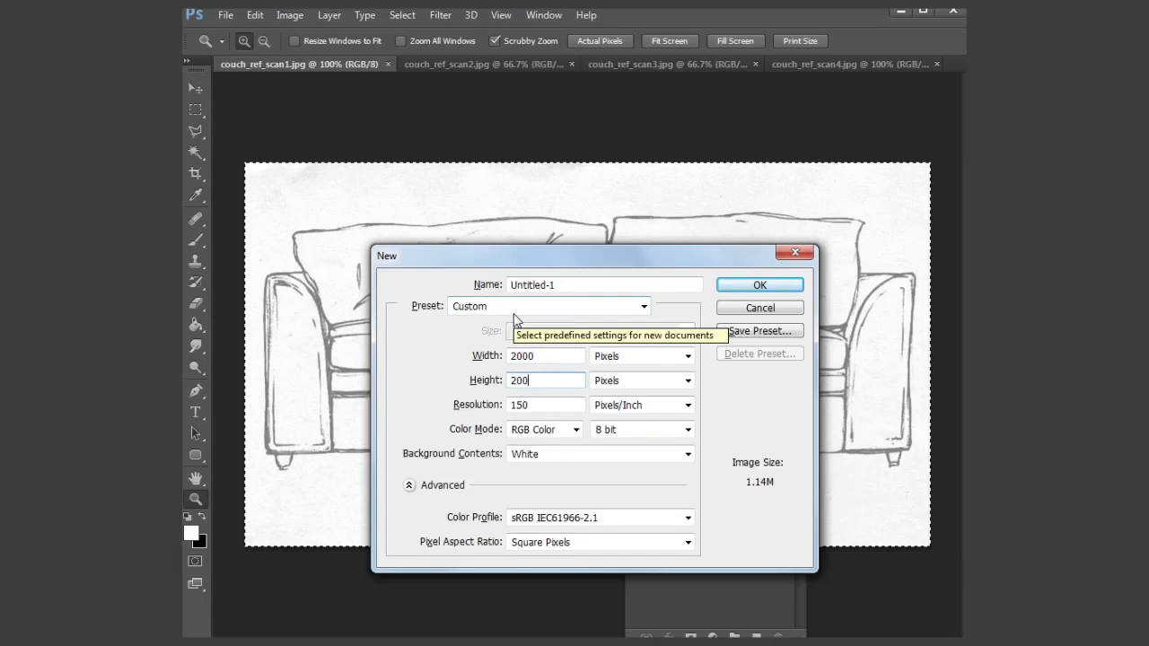
type("0")
left_click(744, 286)
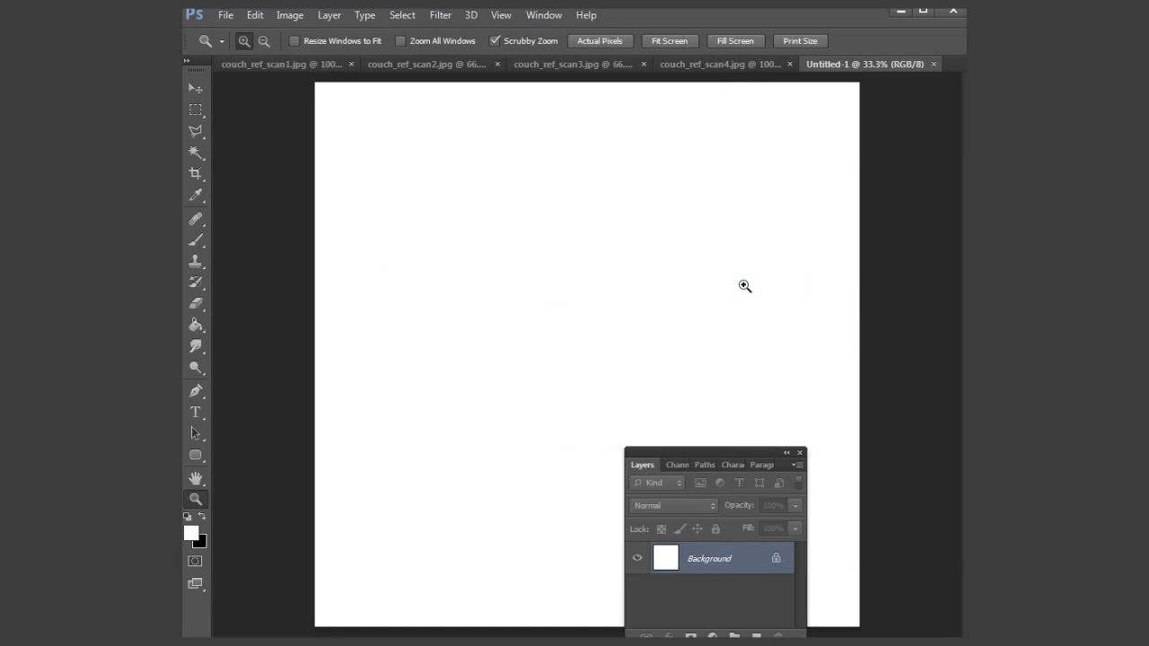
Paste the front-view scan into the new document, shift it toward the upper-left of the canvas, and close couch_ref_scan1.jpg.
key("ctrl+v")
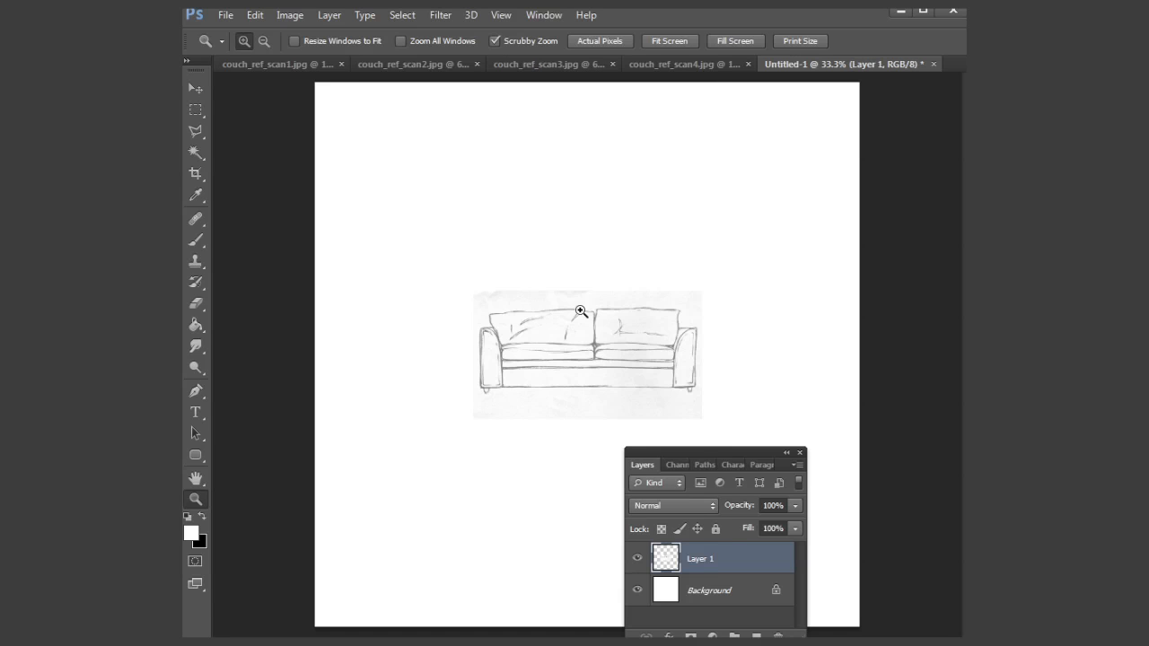
left_click(195, 88)
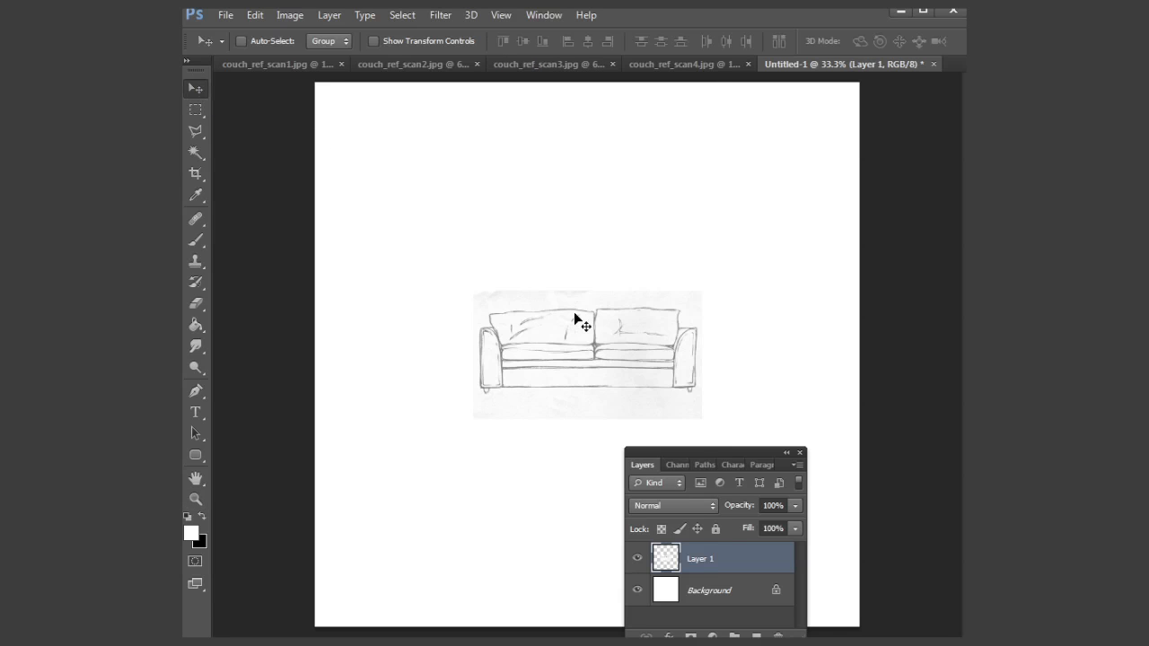
left_click_drag(576, 322, 508, 228)
left_click(256, 64)
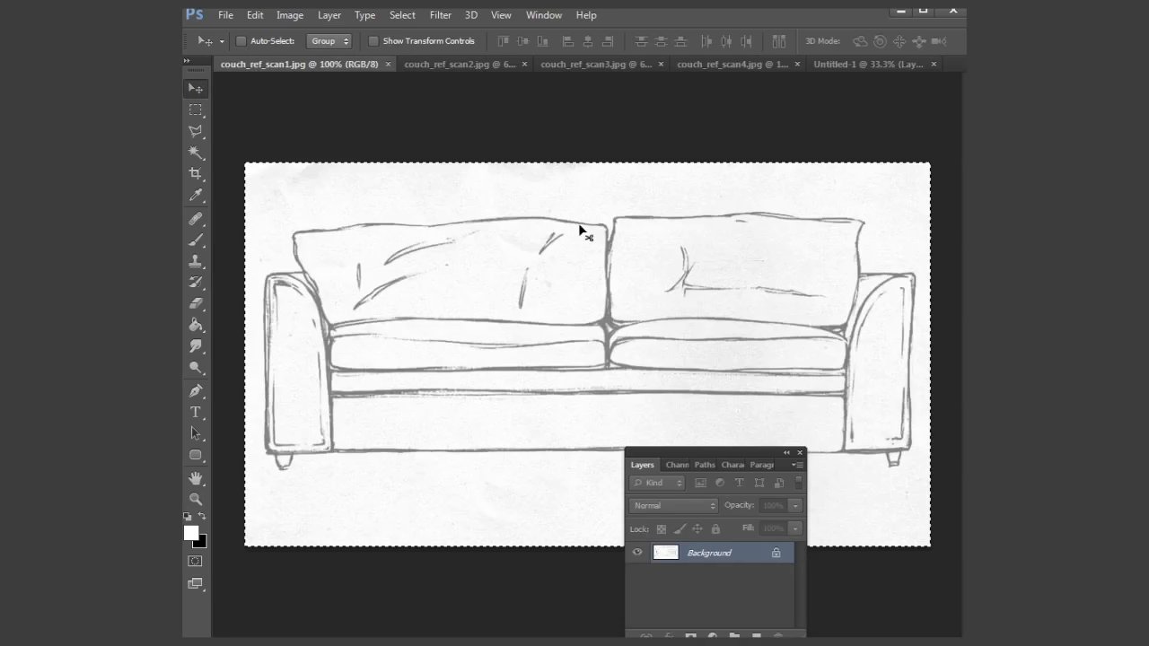
key("ctrl+w")
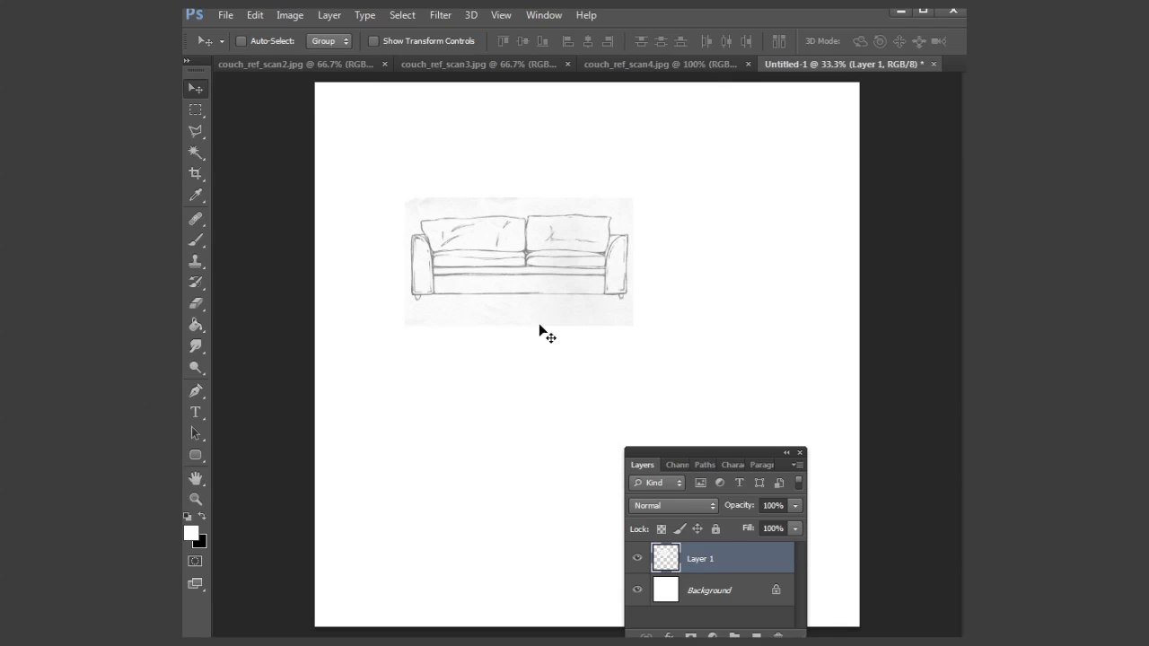
Copy the whole top-view scan, close couch_ref_scan2.jpg, and paste the scan into the new document.
left_click(315, 65)
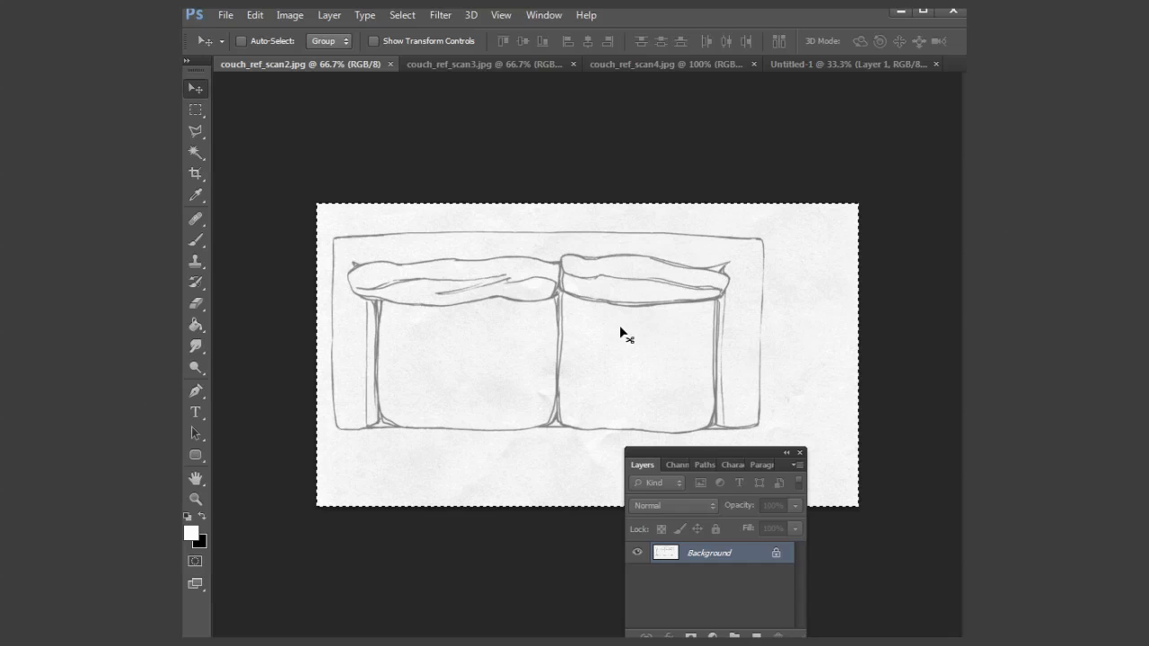
key("ctrl+w")
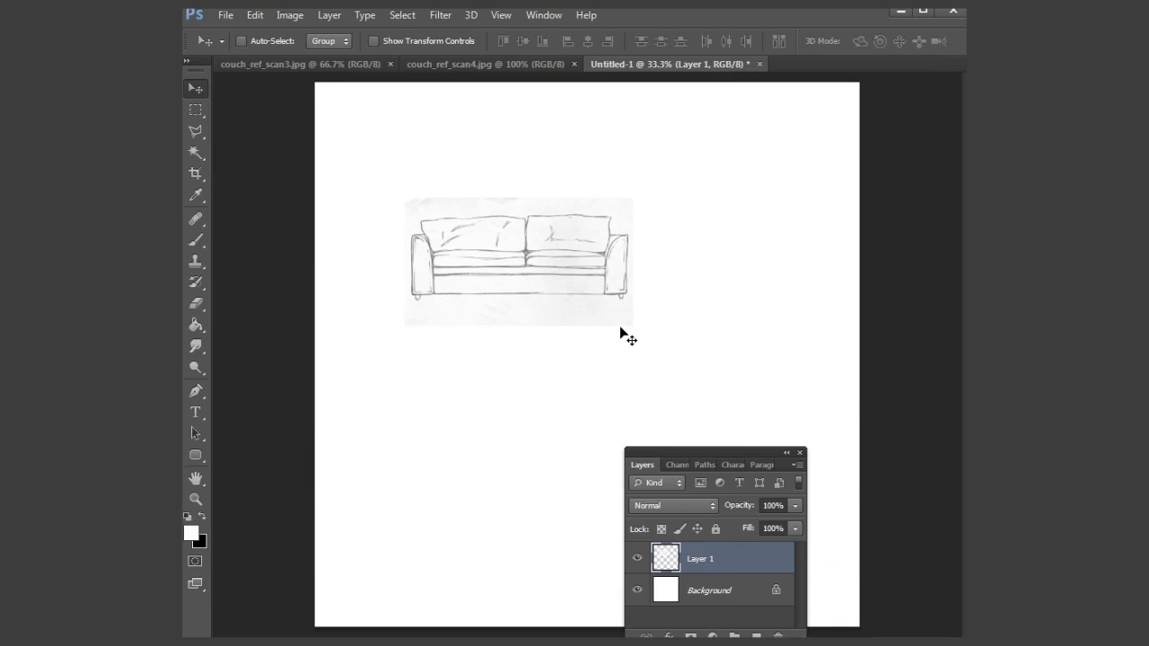
key("ctrl+v")
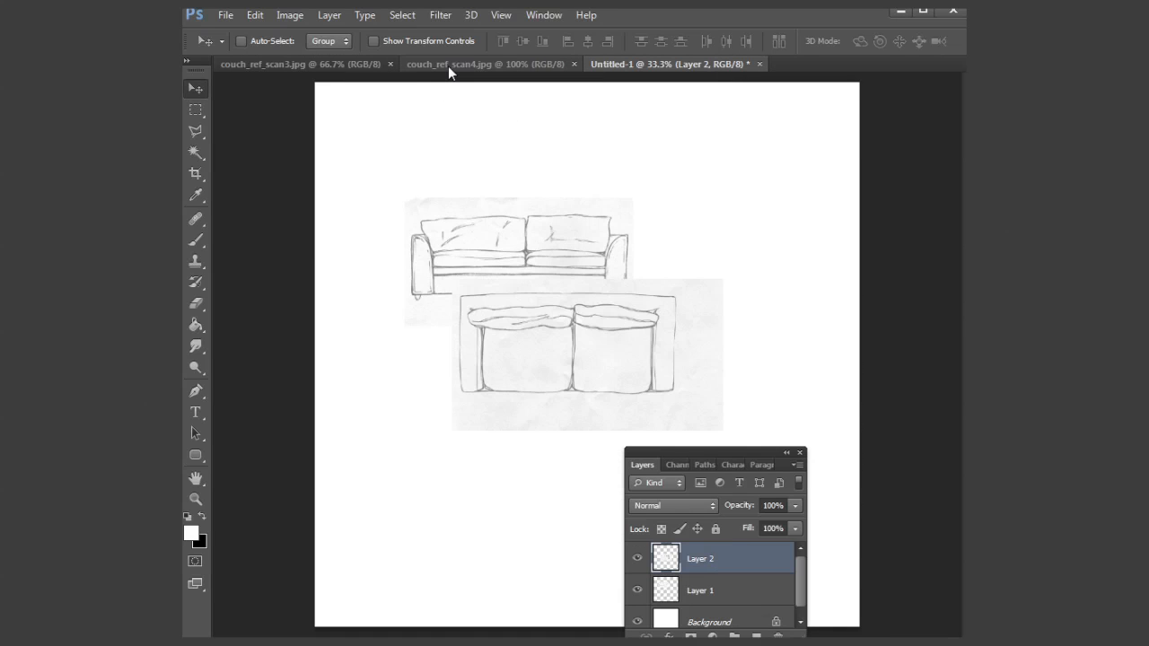
Transfer the whole back-view scan from couch_ref_scan3.jpg into the new document, close its source, and place it below the top view.
left_click(343, 65)
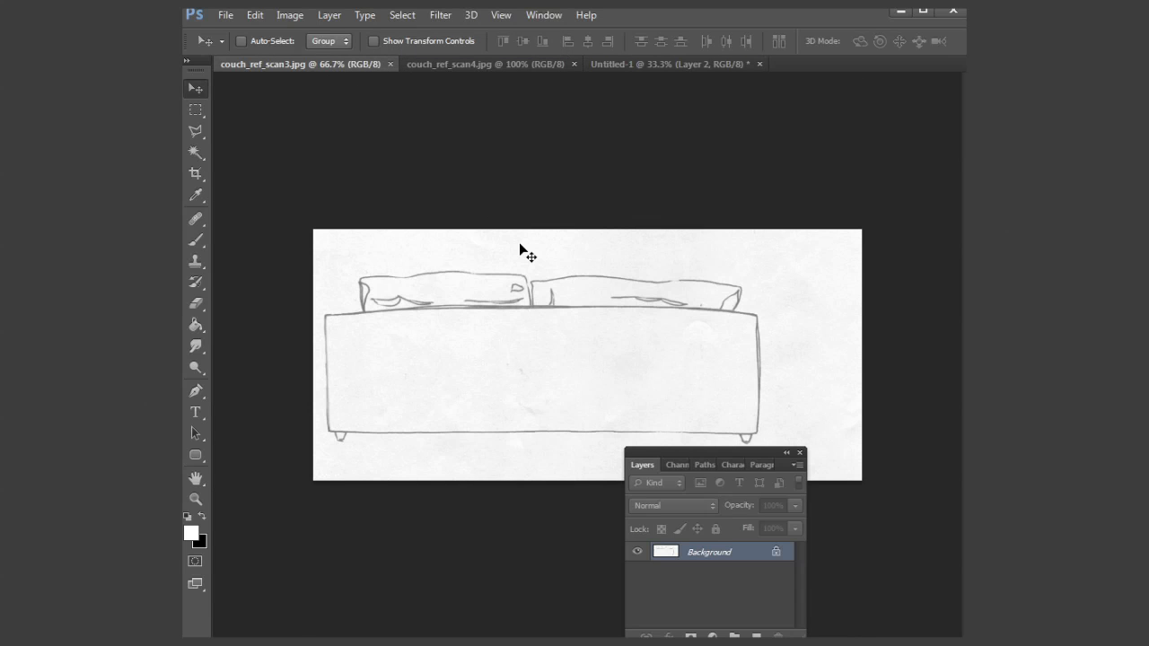
key("ctrl+a")
key("ctrl+w")
key("ctrl+v")
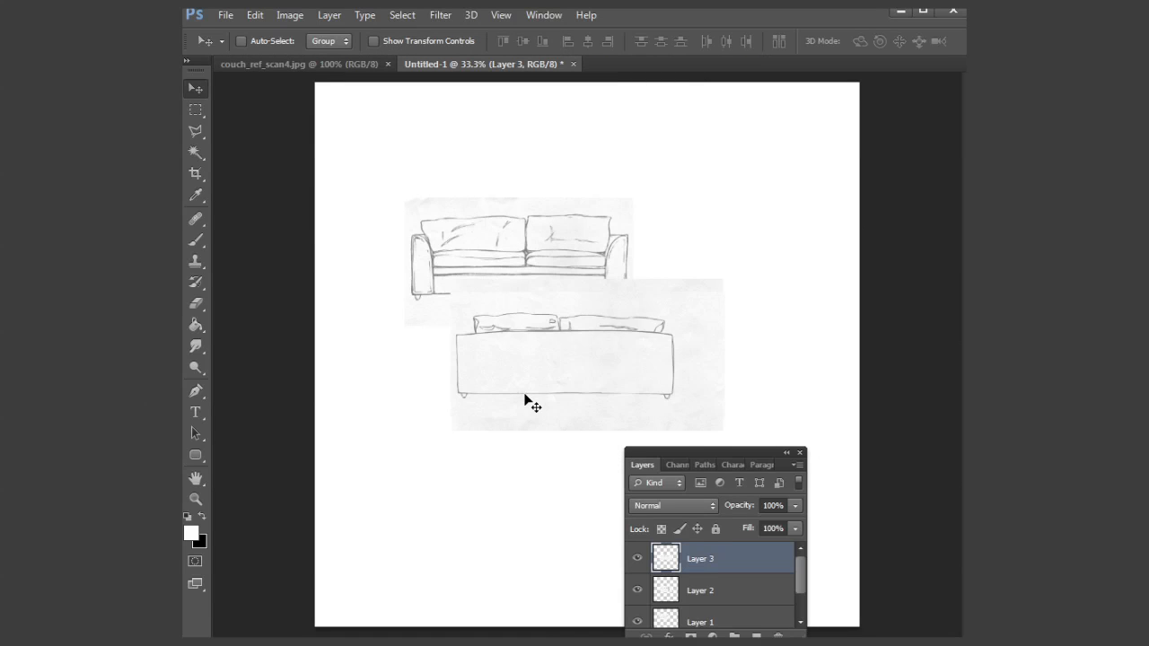
left_click_drag(563, 383, 522, 487)
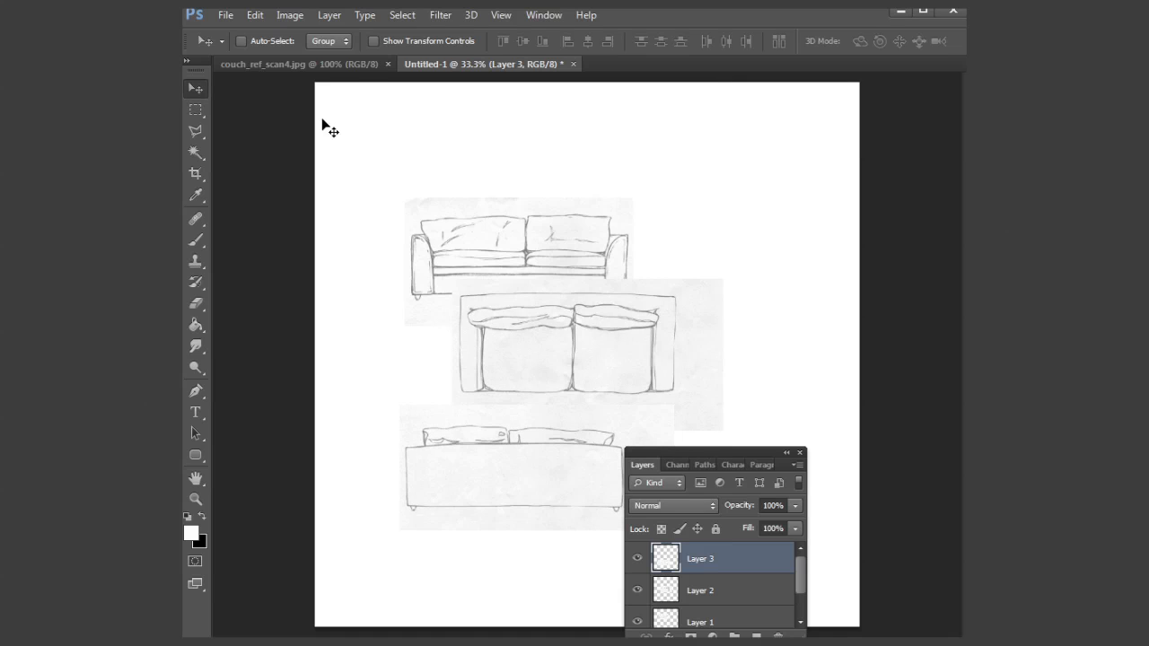
Transfer the whole side-view scan from couch_ref_scan4.jpg into the new document, close its source, and place it right of the front view.
left_click(346, 64)
key("ctrl+a")
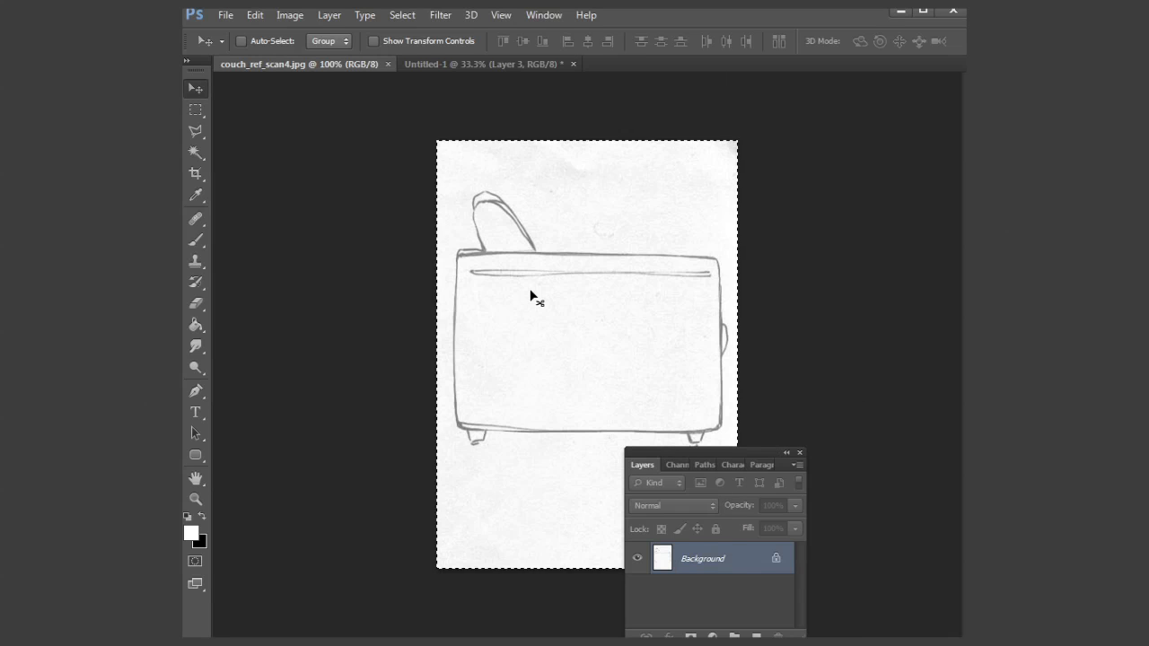
key("ctrl+w")
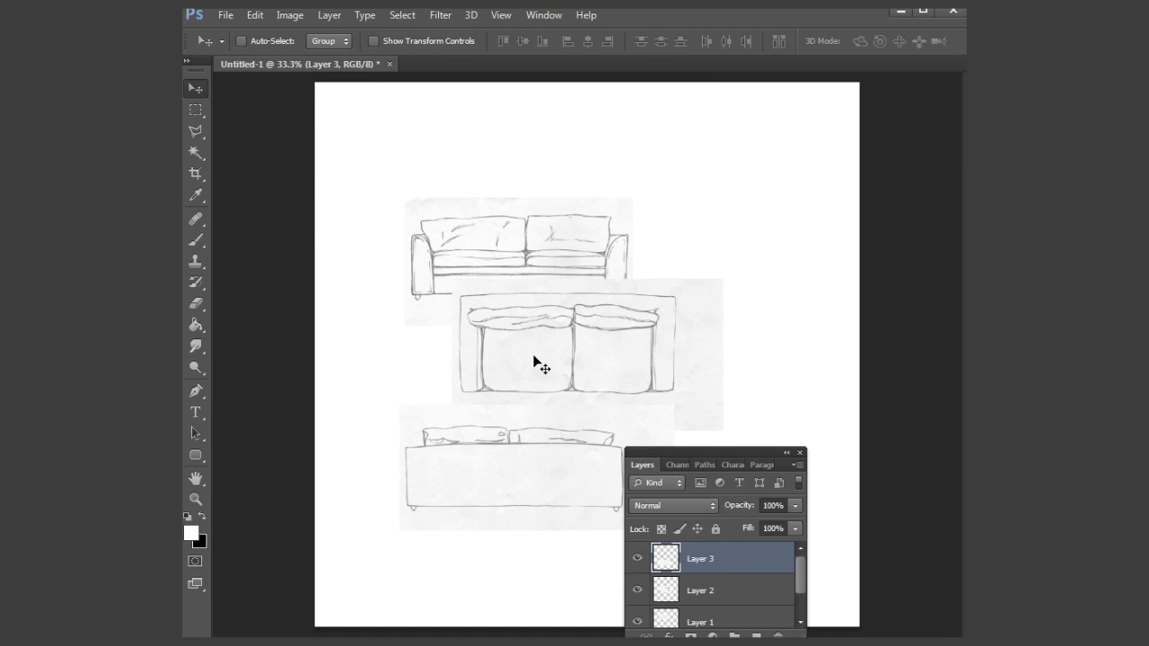
key("ctrl+v")
left_click_drag(569, 359, 723, 272)
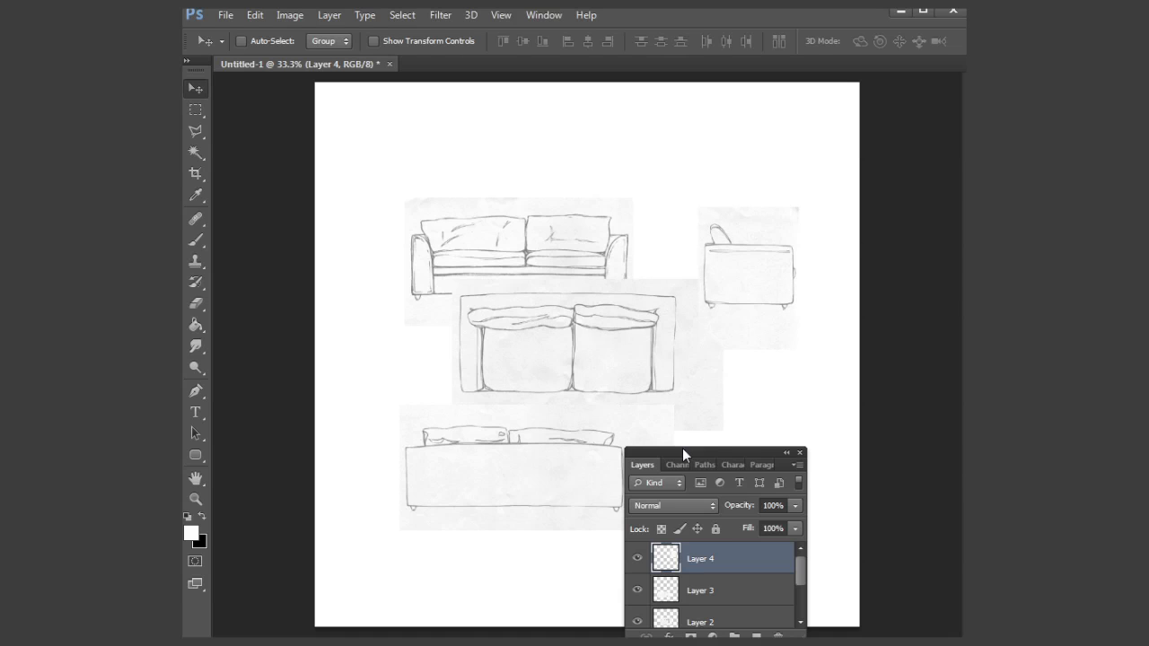
Make the full layer list visible and set the blend mode of all four sketch layers to Multiply.
left_click_drag(685, 448, 827, 375)
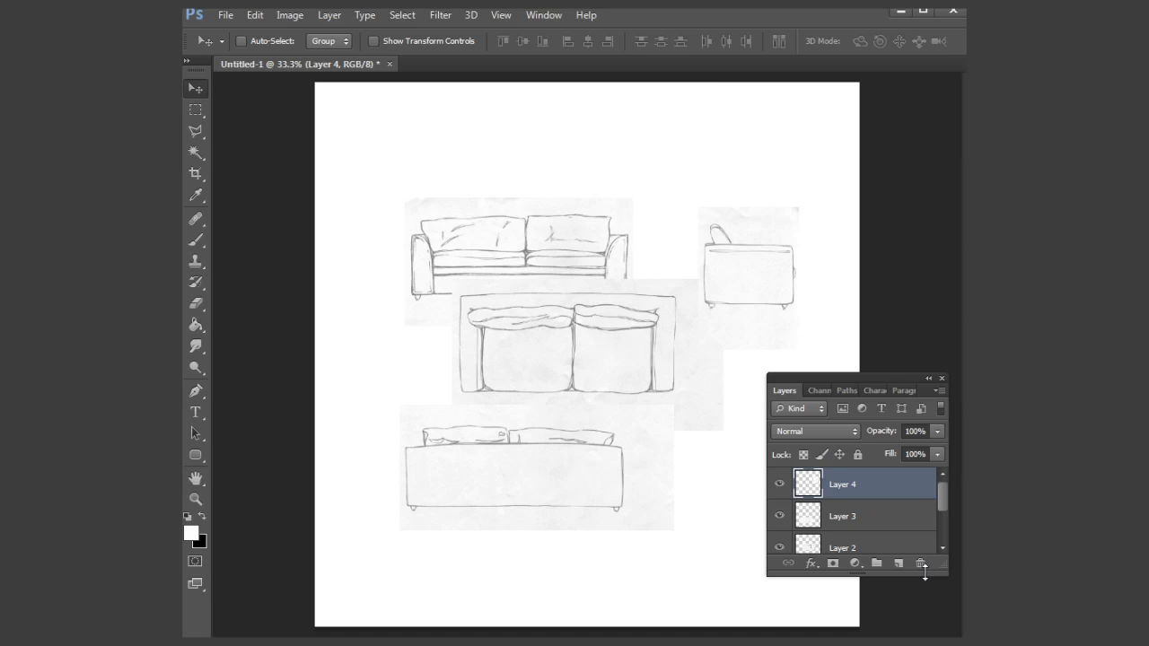
left_click_drag(924, 575, 924, 639)
left_click(823, 430)
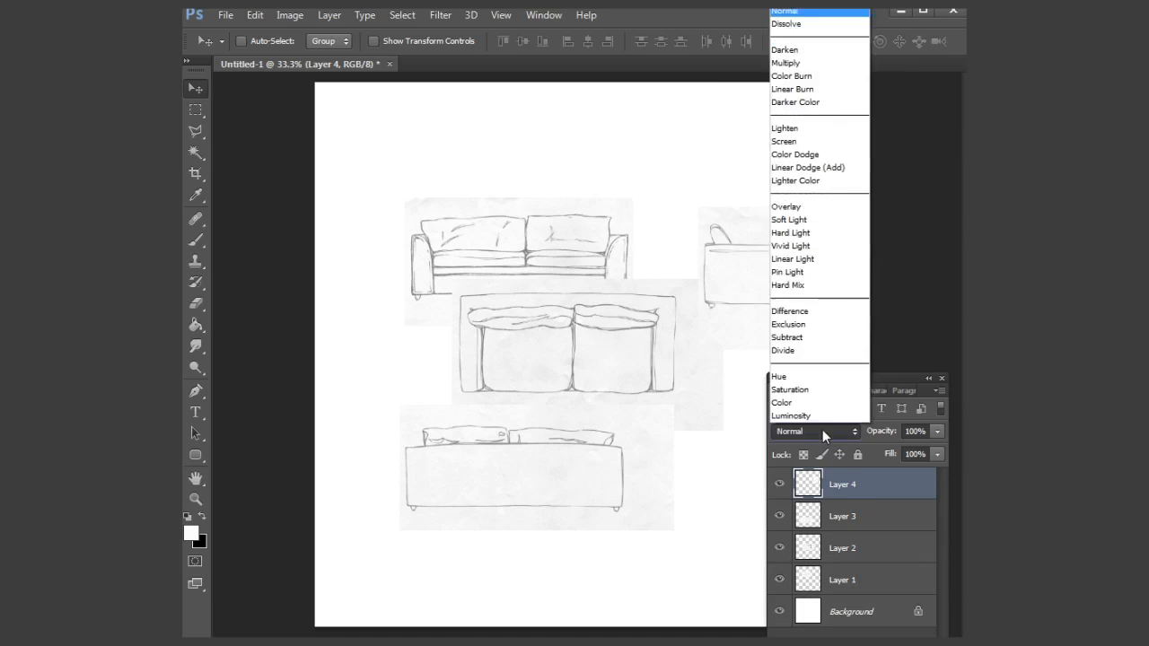
left_click(786, 64)
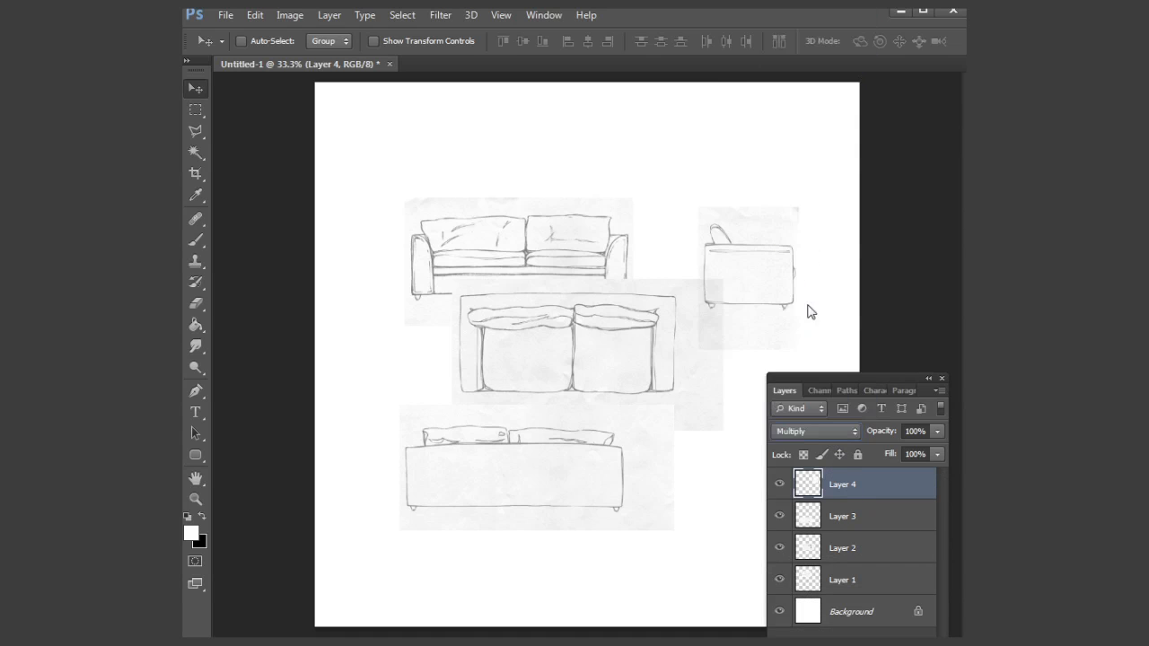
left_click(839, 514)
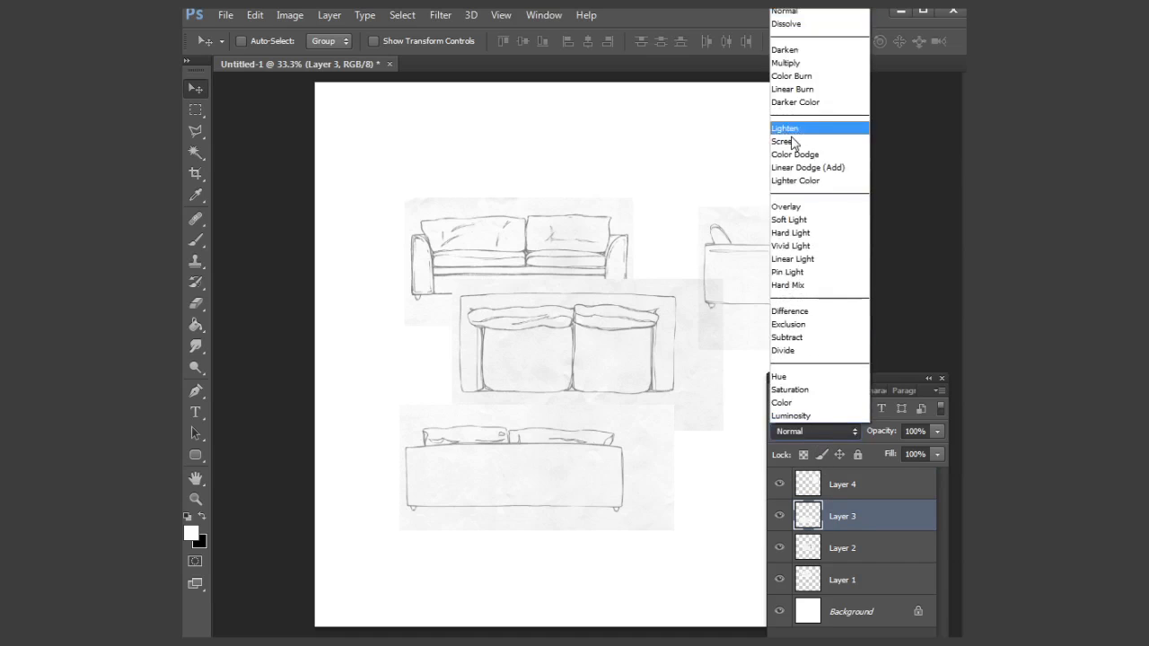
left_click(788, 63)
left_click(835, 549)
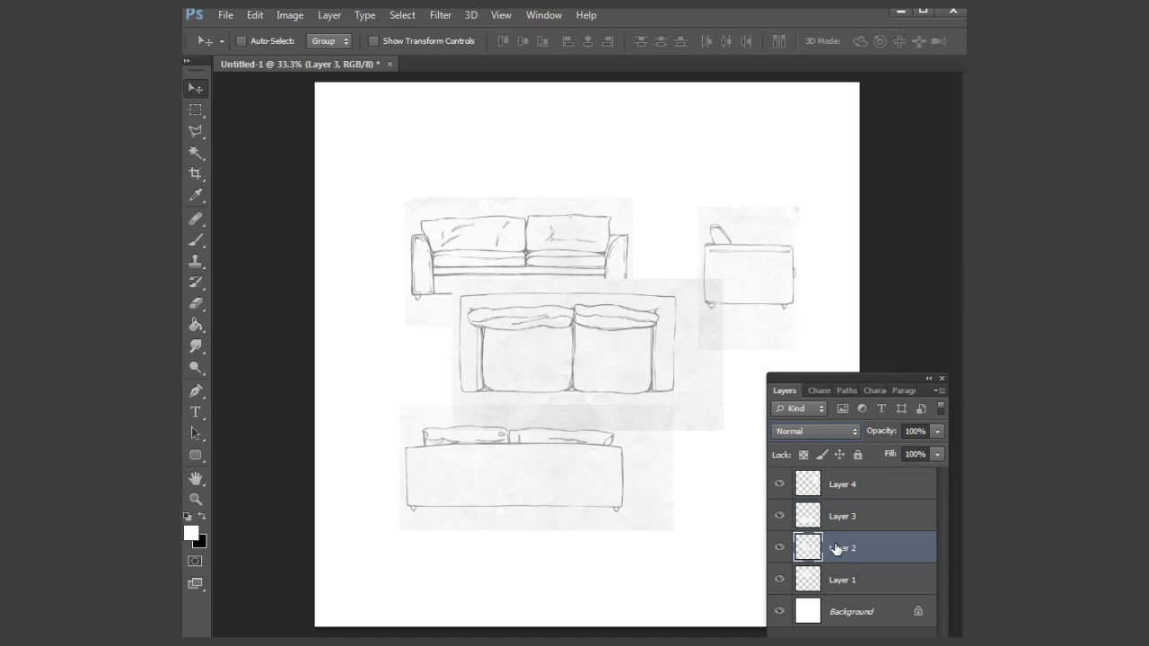
left_click(816, 432)
left_click(806, 63)
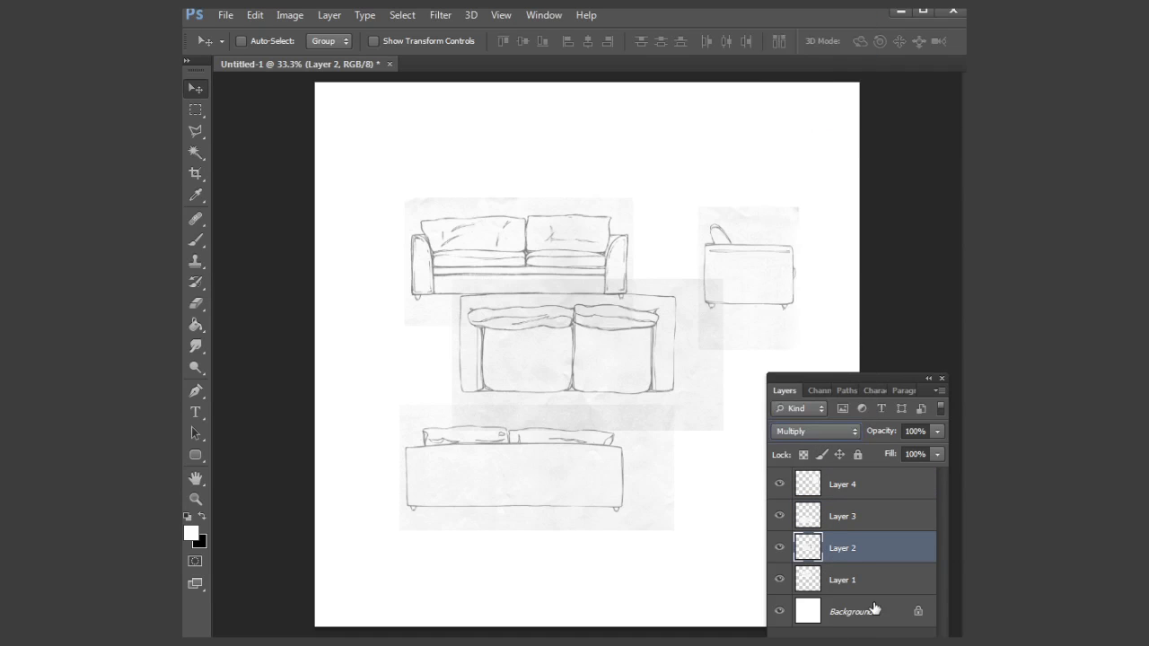
left_click(845, 576)
left_click(818, 432)
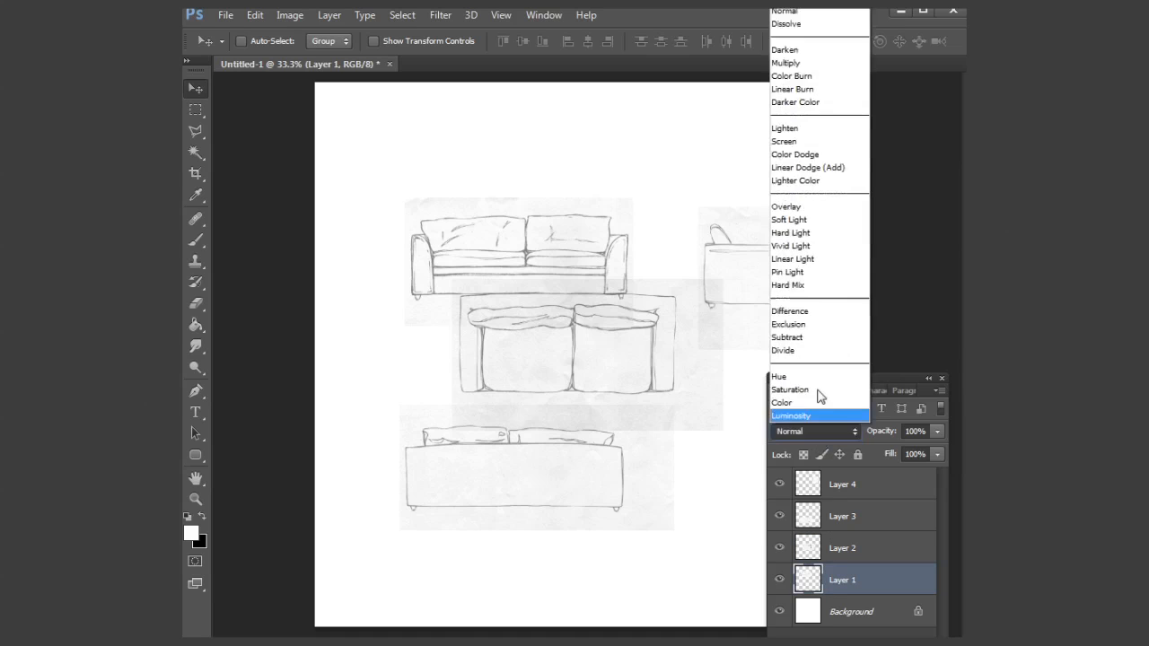
left_click(784, 64)
Move the front view into the canvas's upper-left corner and align the top view directly beneath it.
left_click_drag(543, 249, 453, 120)
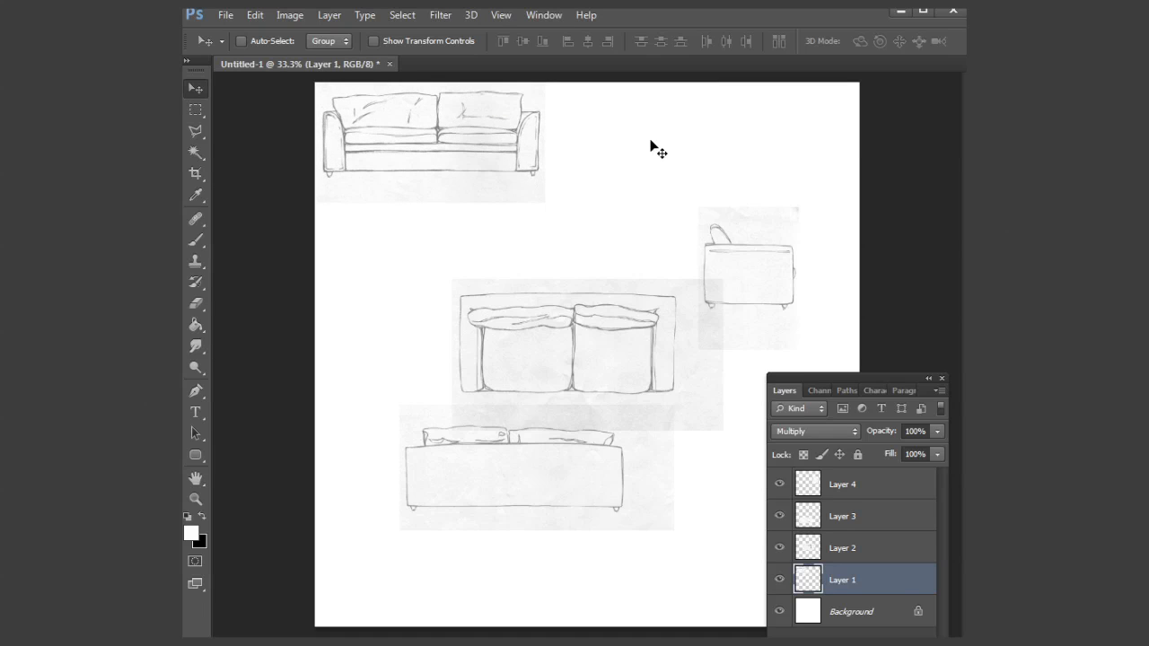
left_click_drag(769, 275, 488, 125)
left_click(844, 548)
left_click_drag(725, 276, 598, 180)
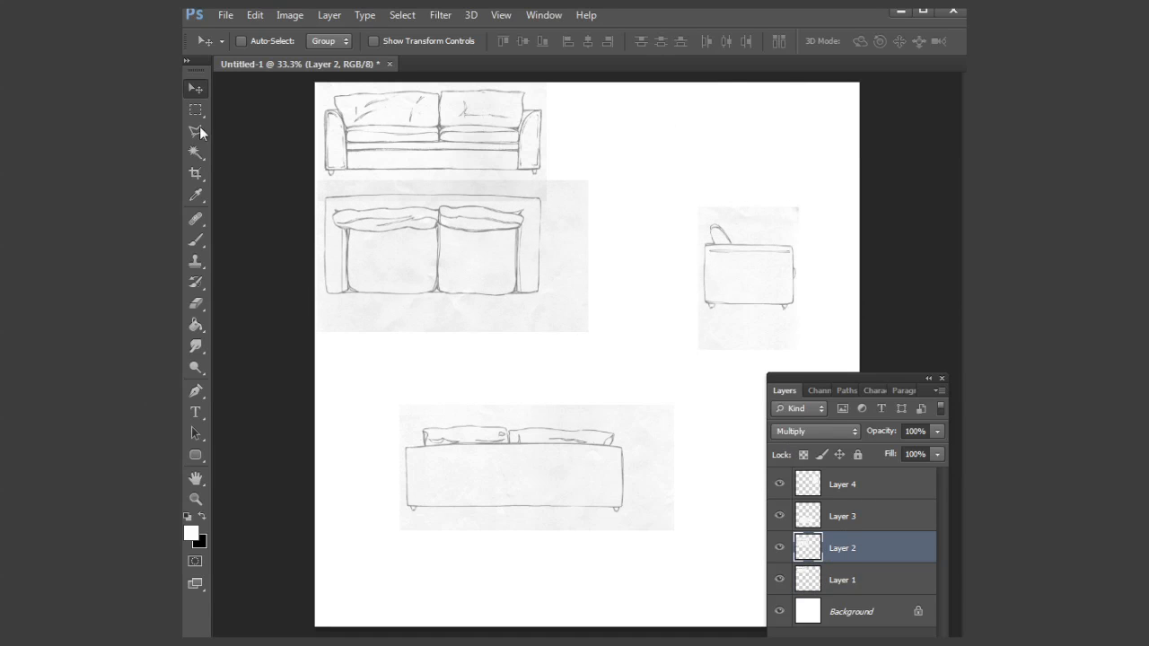
Delete the strip of blank paper above the couch outline on the top-view layer.
key("m")
mouse_move(628, 94)
left_mouse_down()
mouse_move(577, 303)
mouse_move(539, 341)
mouse_move(323, 347)
mouse_move(459, 347)
mouse_move(421, 308)
left_mouse_up()
left_click_drag(290, 133, 679, 188)
key("Delete")
key("ctrl+d")
Nudge the top view upward so its trimmed paper sits closely beneath the front view.
left_click(195, 88)
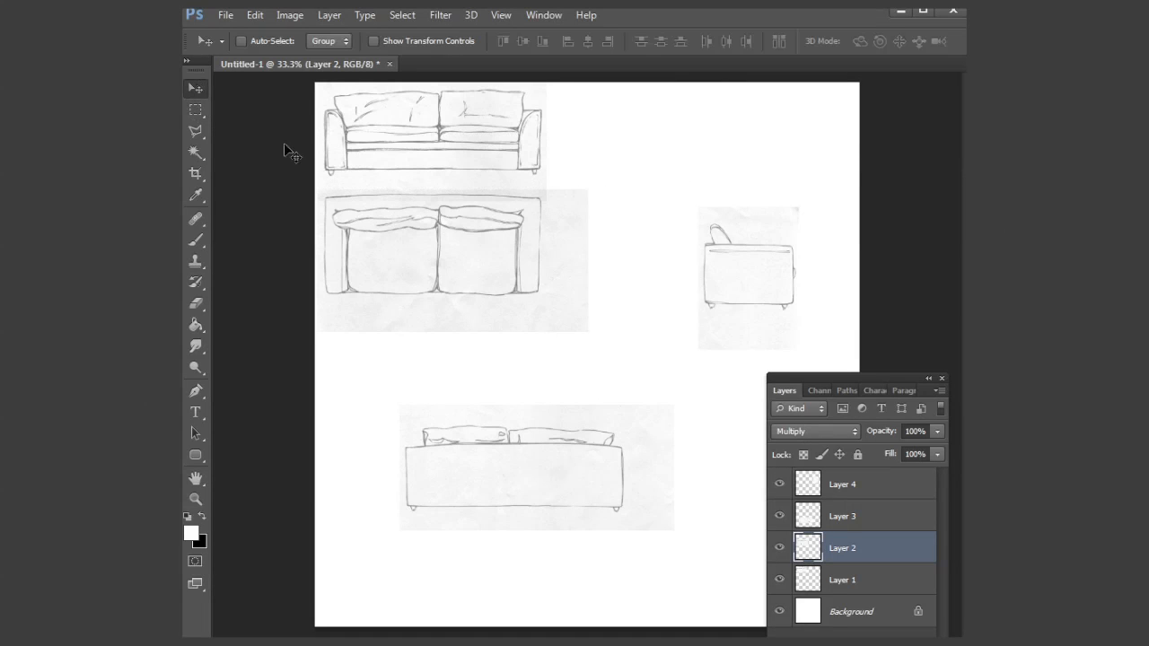
key("shift+Up")
key("shift+Up")
key("shift+Up")
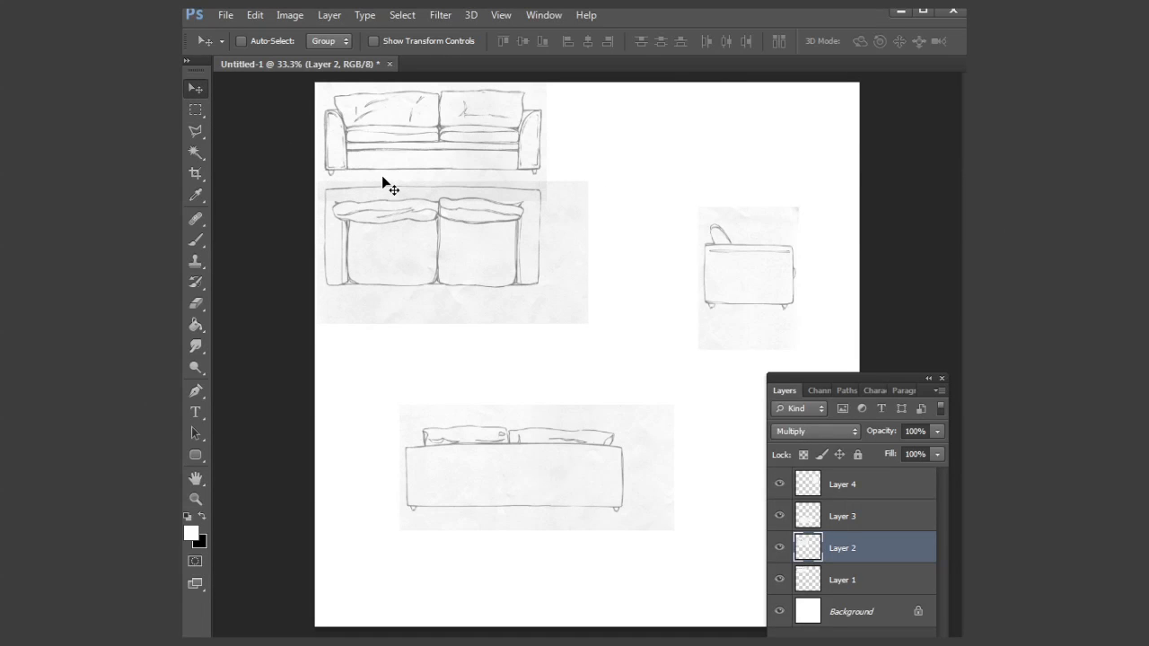
key("Up")
key("Up")
Delete the top view's excess paper that extends past the front view's right edge.
left_click(197, 109)
left_click_drag(624, 82, 546, 376)
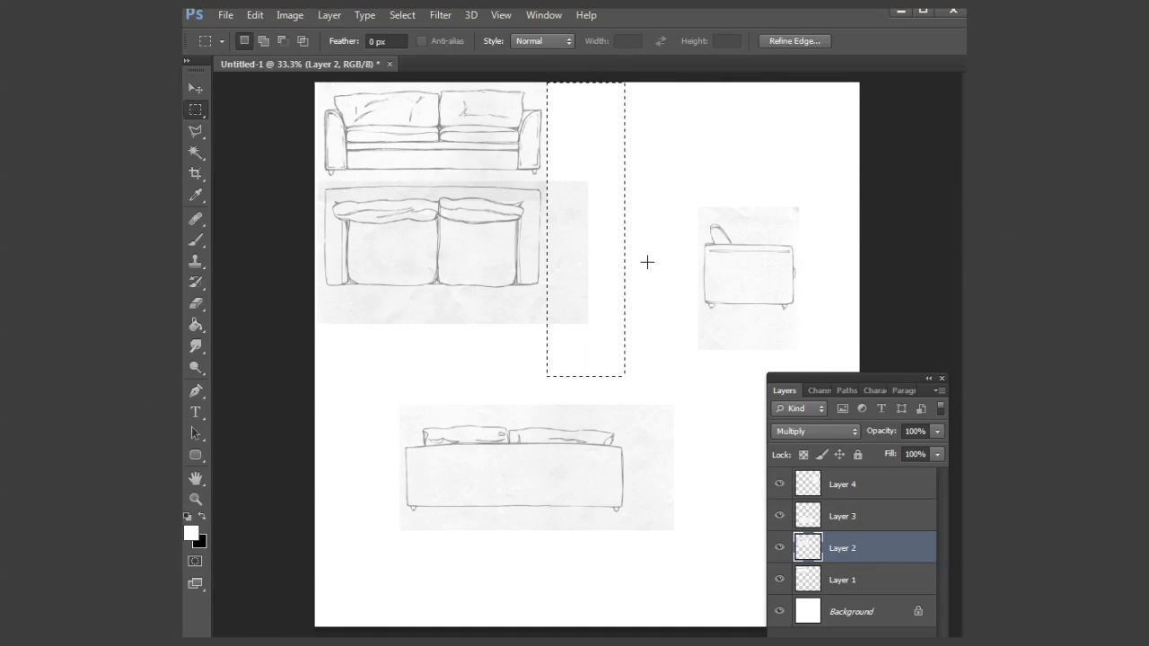
key("Delete")
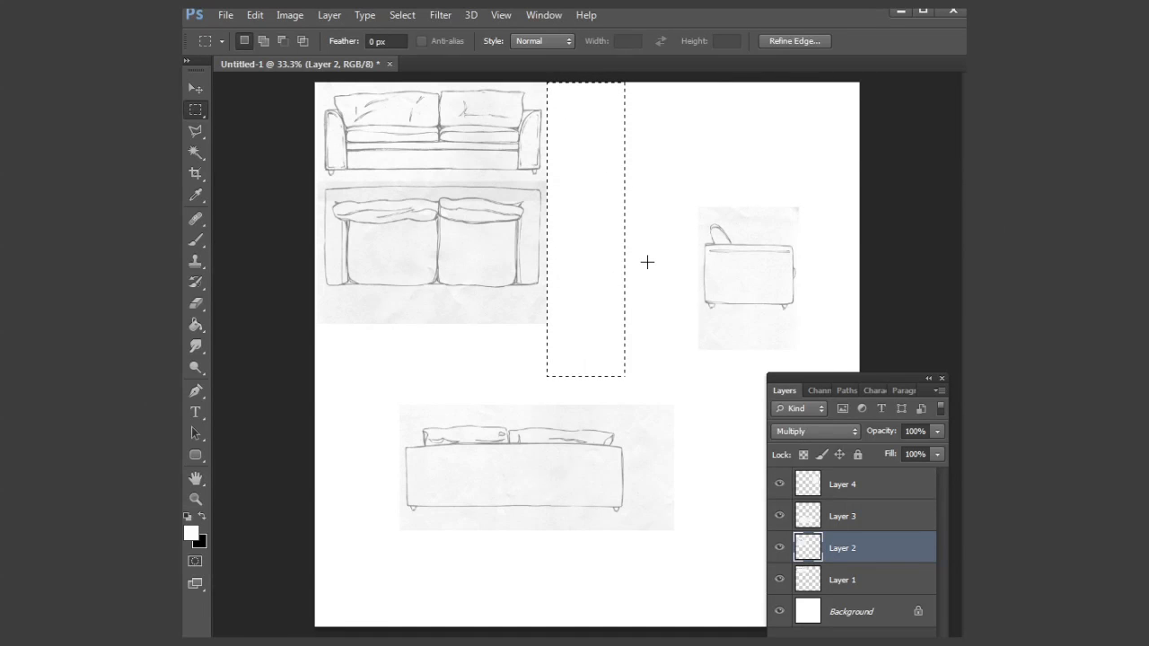
left_click(680, 188)
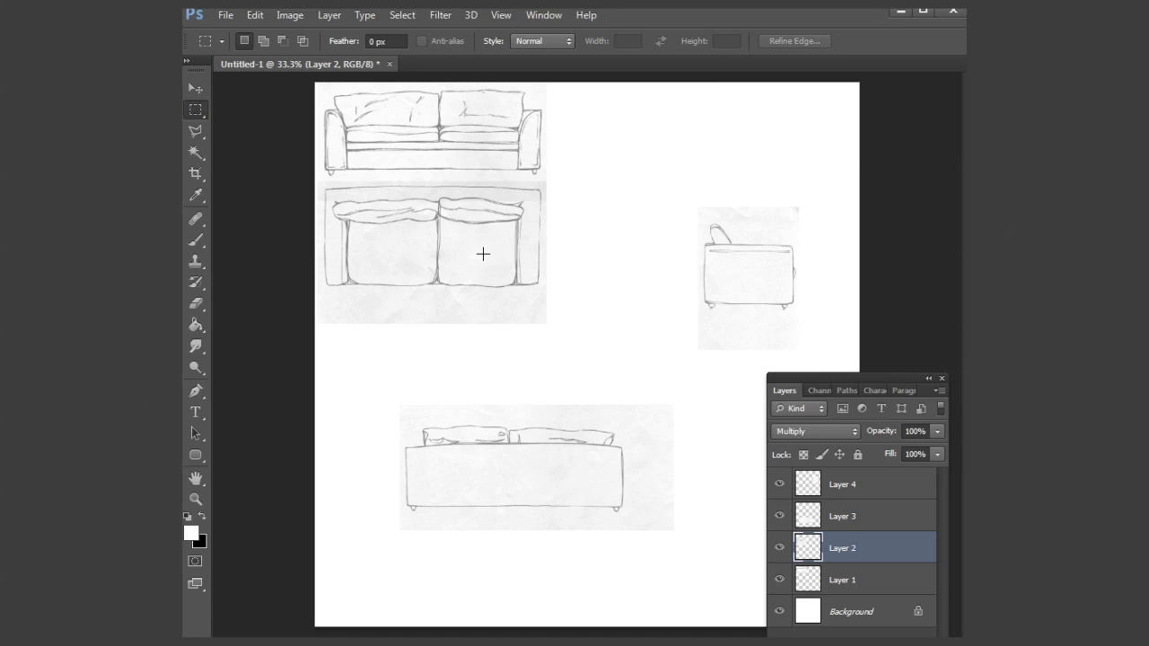
left_click(194, 88)
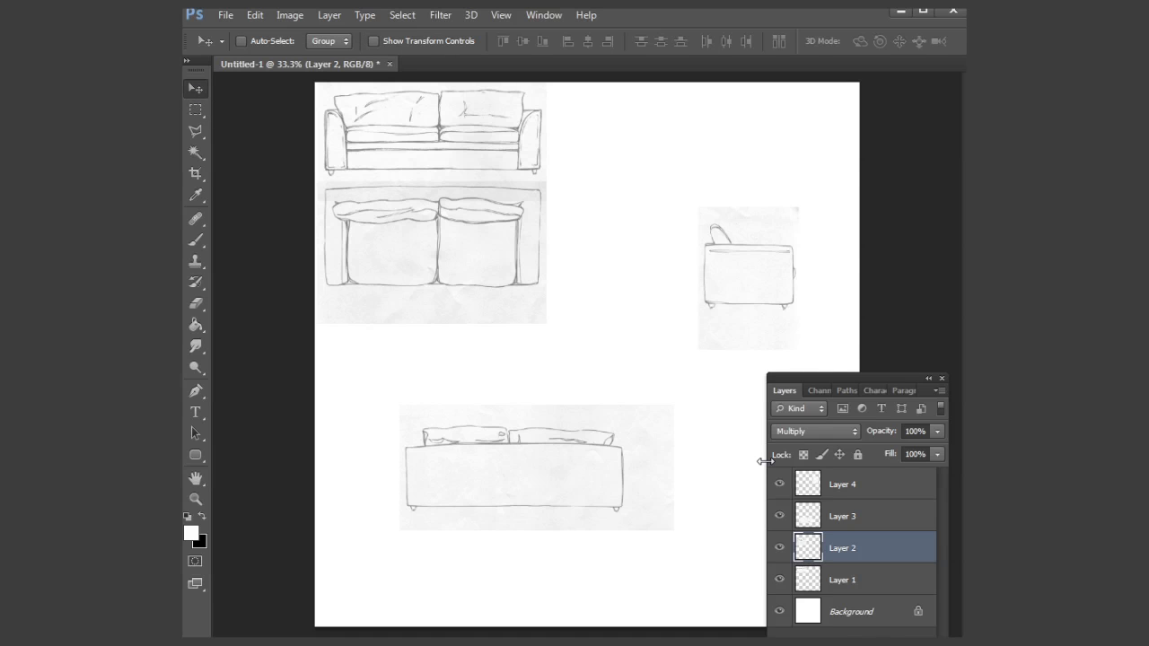
left_click_drag(575, 487, 566, 444)
key("ctrl+z")
Delete the top view's excess paper below the couch's front edge.
left_click(194, 108)
left_click_drag(284, 383, 623, 288)
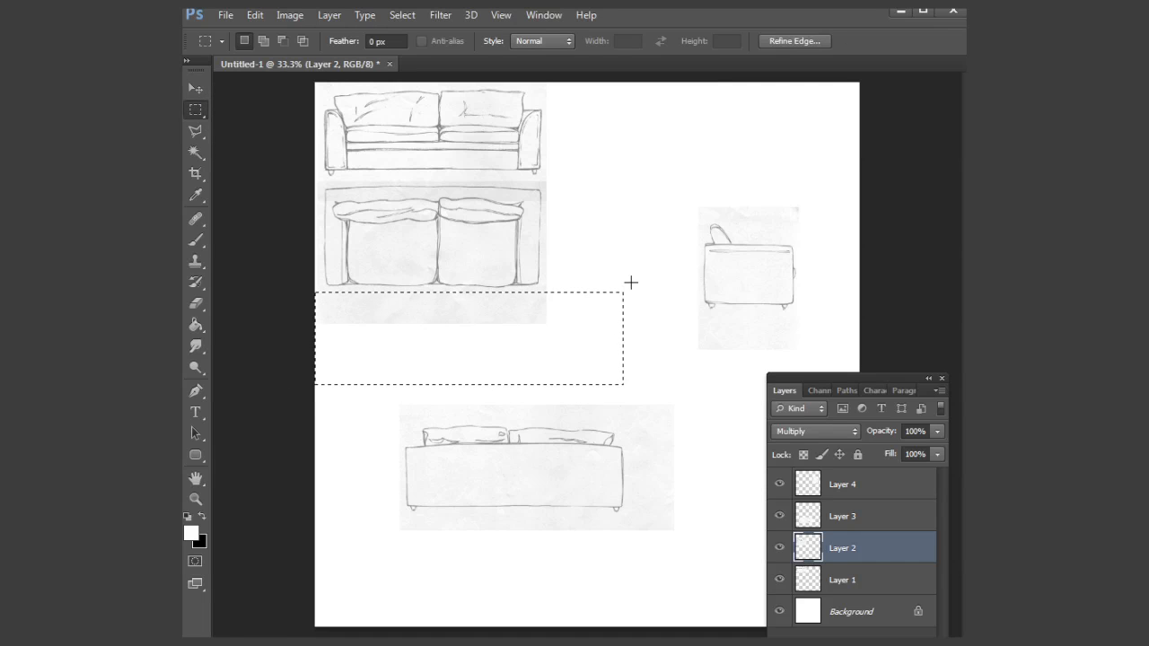
key("Delete")
key("ctrl+d")
Delete the strip of blank paper above the cushions on the back-view layer, Layer 3.
left_click_drag(361, 378, 703, 421)
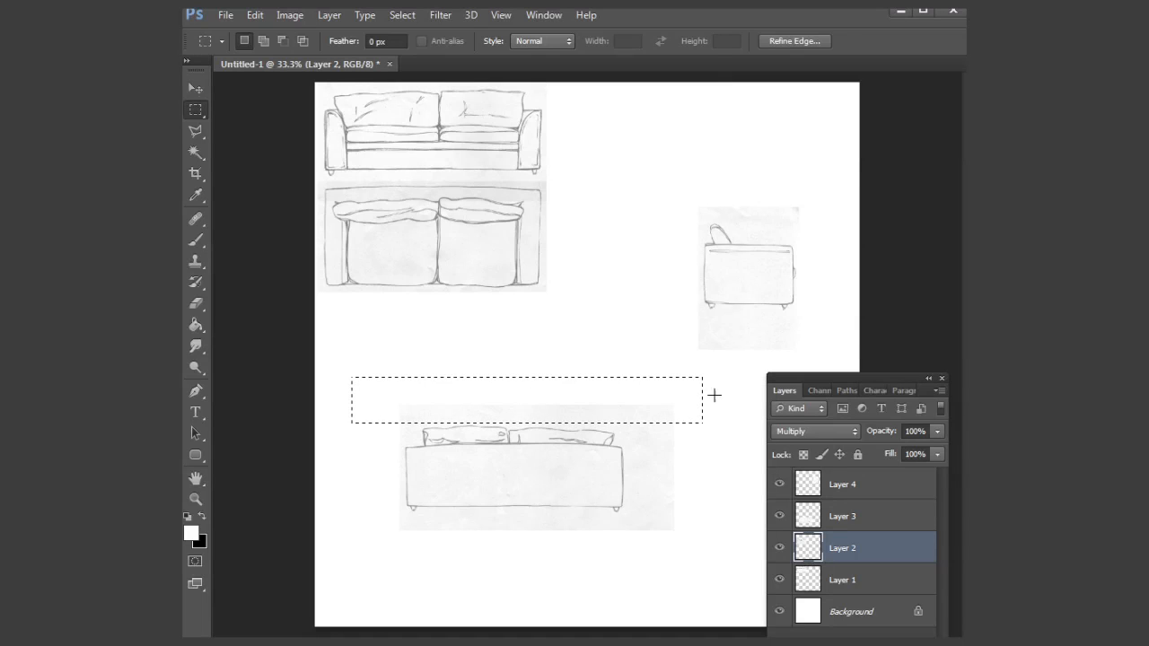
left_click(883, 521)
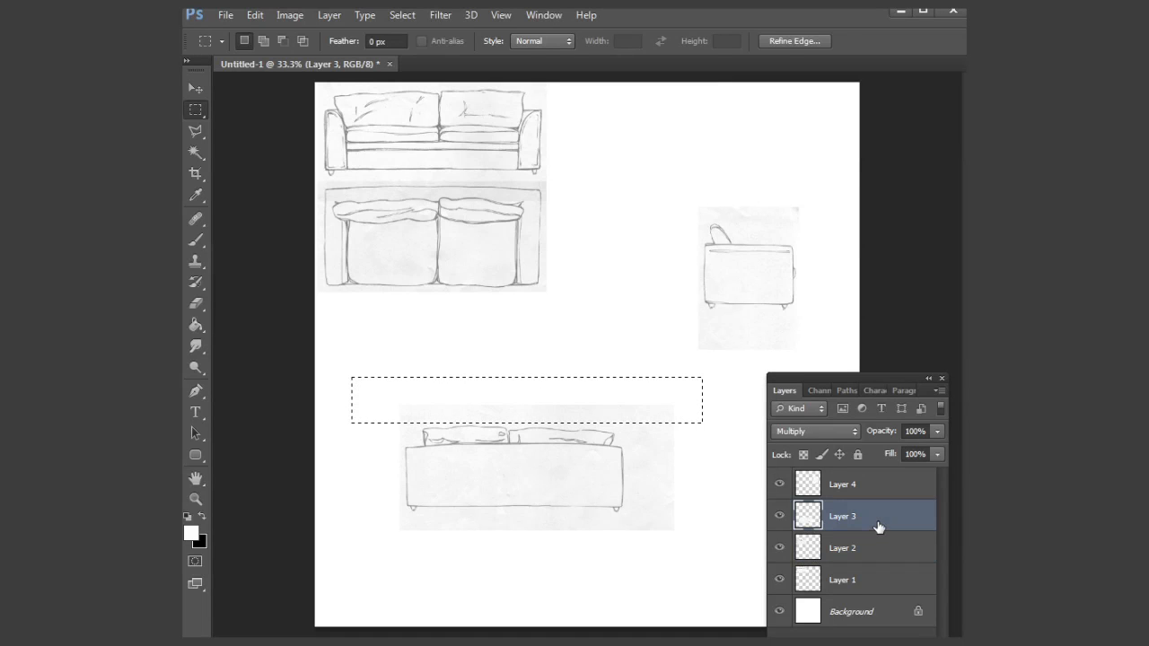
key("Delete")
left_click(607, 331)
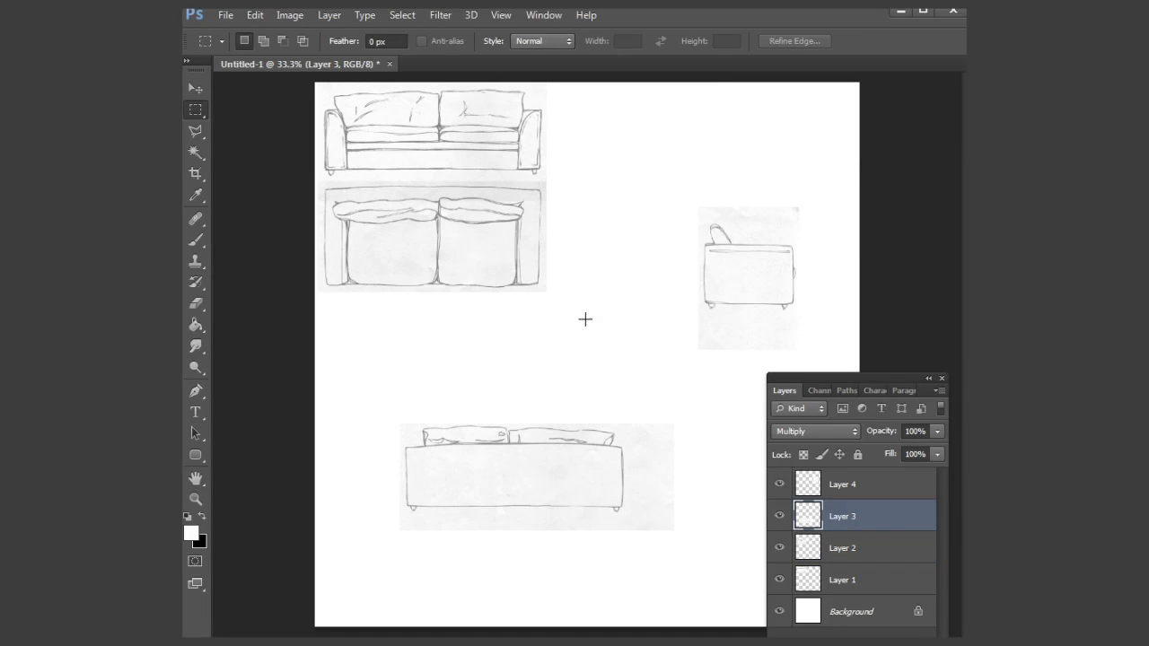
Move the back view directly beneath the top view and align its sides with the couch outlines above, checking with temporary rectangular selections.
left_click(194, 88)
left_click_drag(607, 520, 525, 382)
left_click(197, 110)
left_click_drag(625, 88, 544, 432)
left_click(483, 334)
left_click(194, 88)
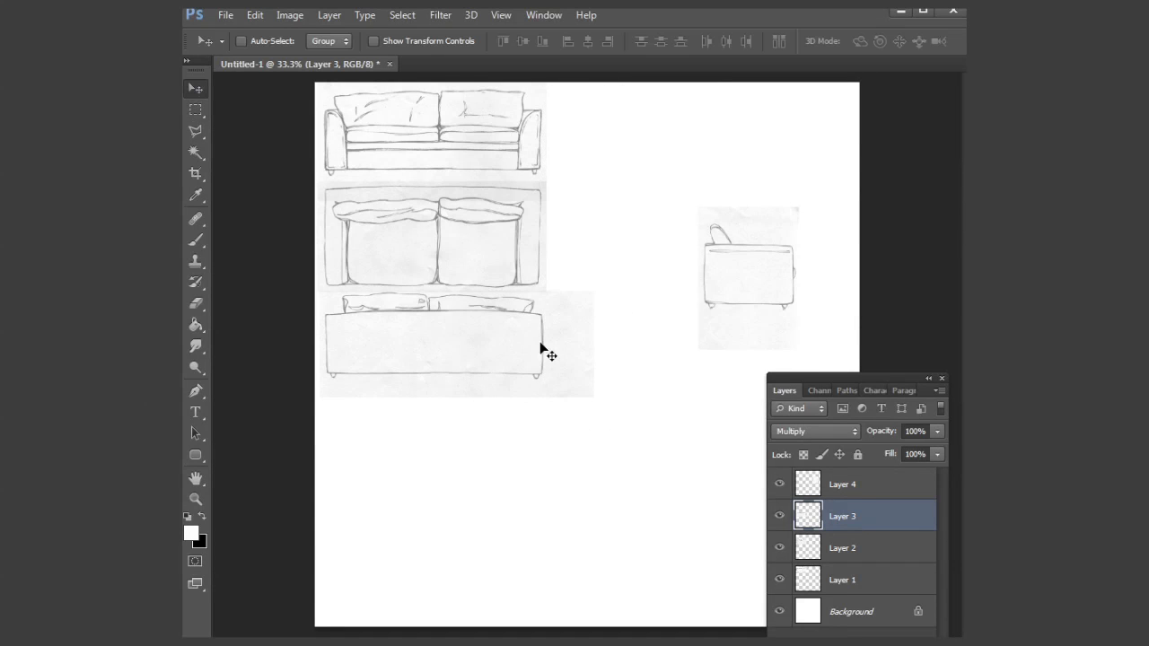
key("Left")
key("Left")
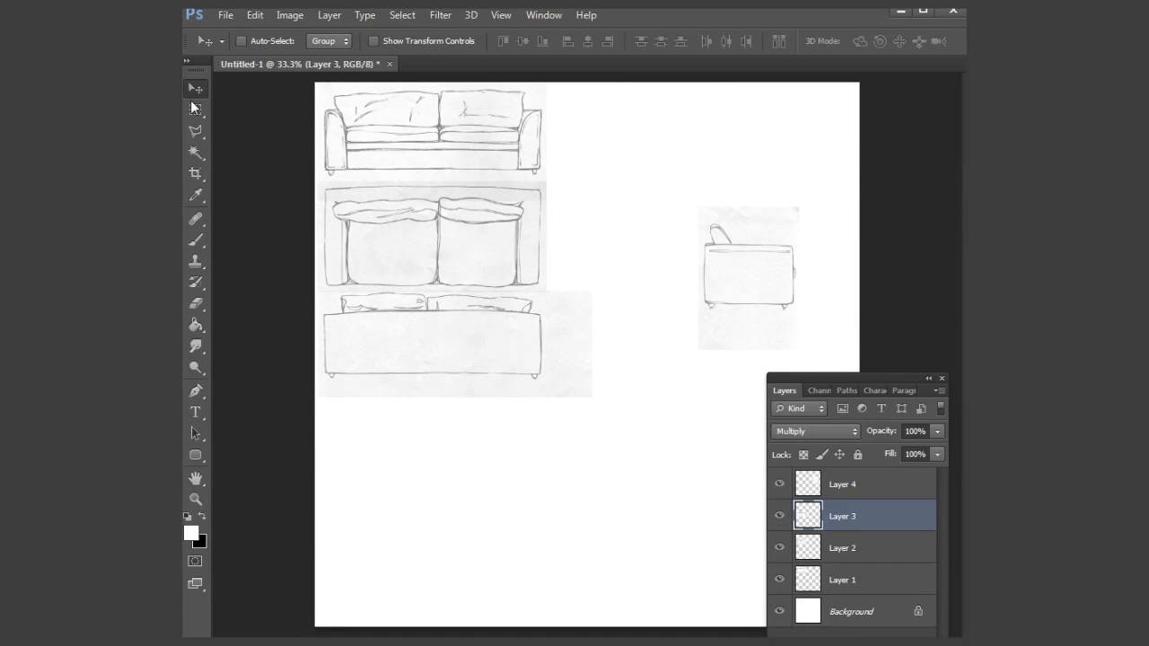
left_click(195, 109)
left_click_drag(656, 130, 324, 433)
left_click(441, 342)
Move the side view on Layer 4 up against the front view's right edge, with both couches' feet level.
left_click_drag(688, 171, 877, 384)
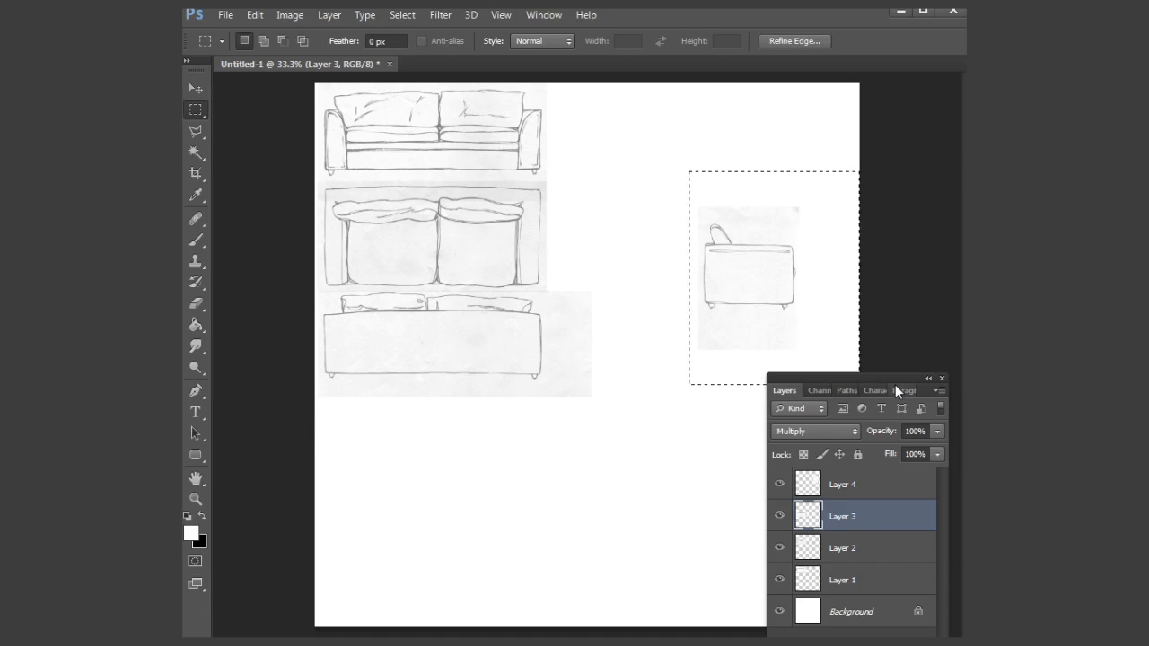
left_click(853, 483)
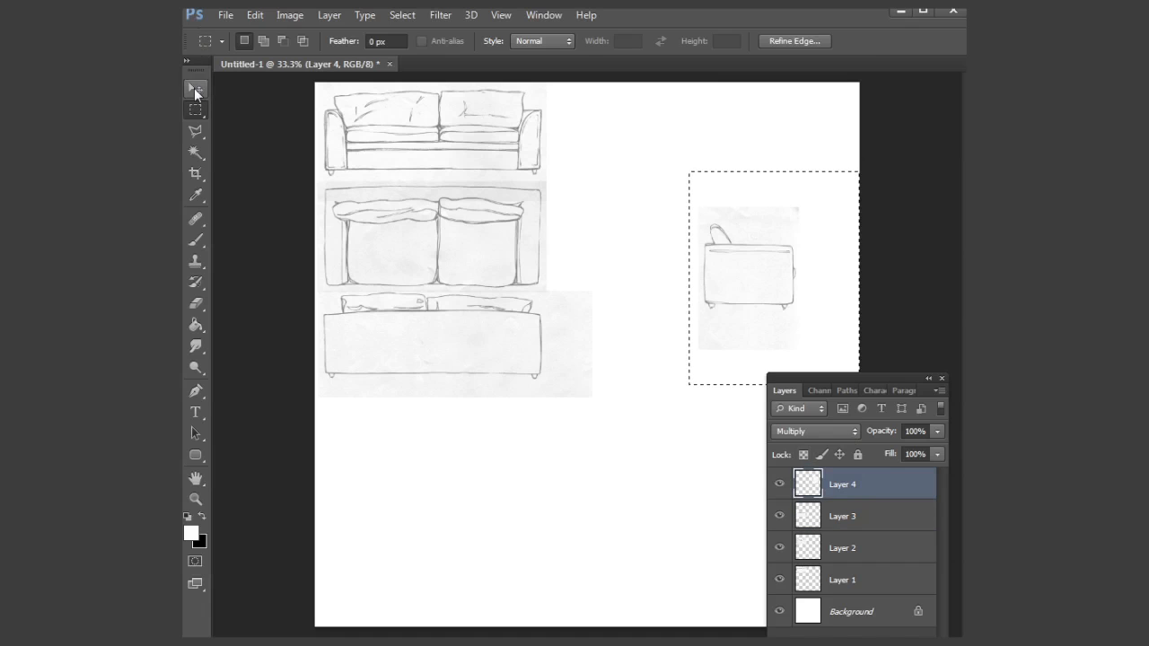
left_click(195, 88)
left_click_drag(806, 332, 632, 174)
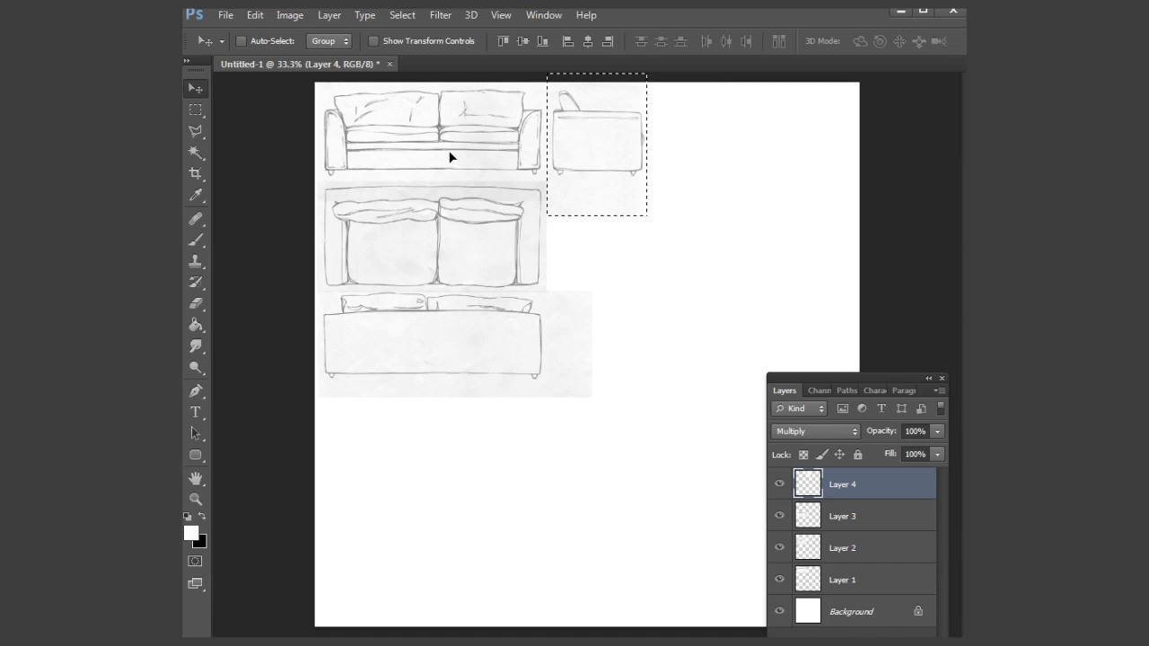
Compare the side view's base and feet with the front view's, using temporary rectangular selections as a level line.
left_click(195, 109)
left_click(462, 273)
left_click_drag(295, 252, 795, 171)
left_click(687, 143)
left_click(188, 85)
left_click(203, 109)
left_click_drag(306, 270, 792, 174)
left_click(669, 150)
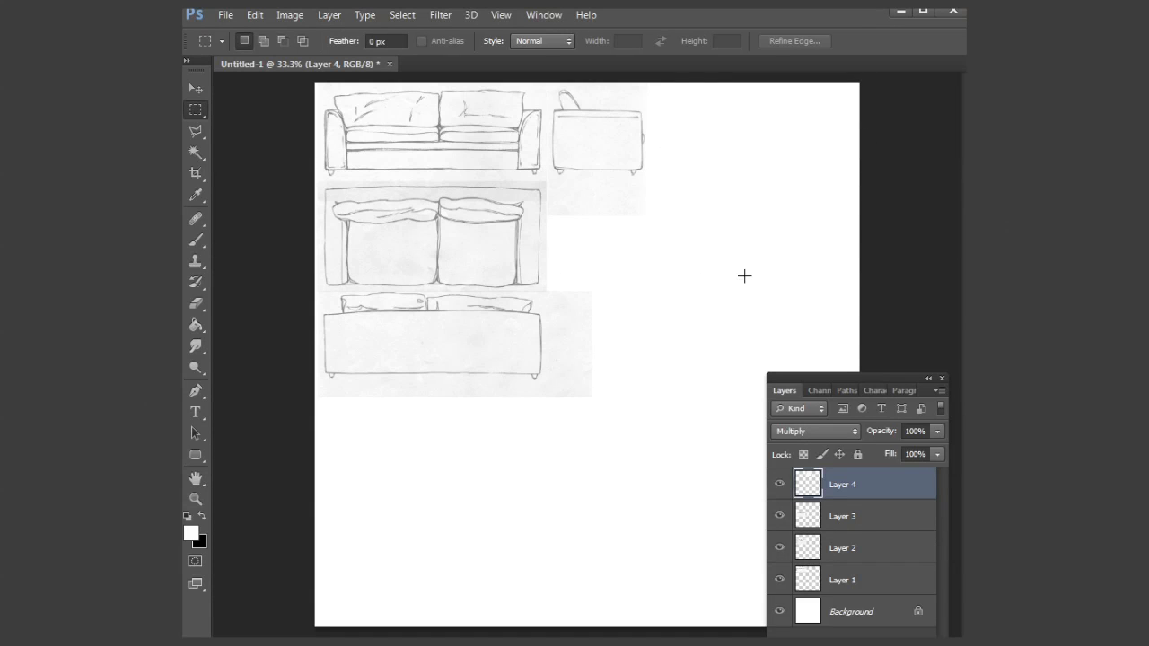
Crop the canvas to a smaller square around the four sketches, moving the Layers panel clear of the crop corner and back.
left_click(195, 173)
left_click_drag(815, 378, 962, 415)
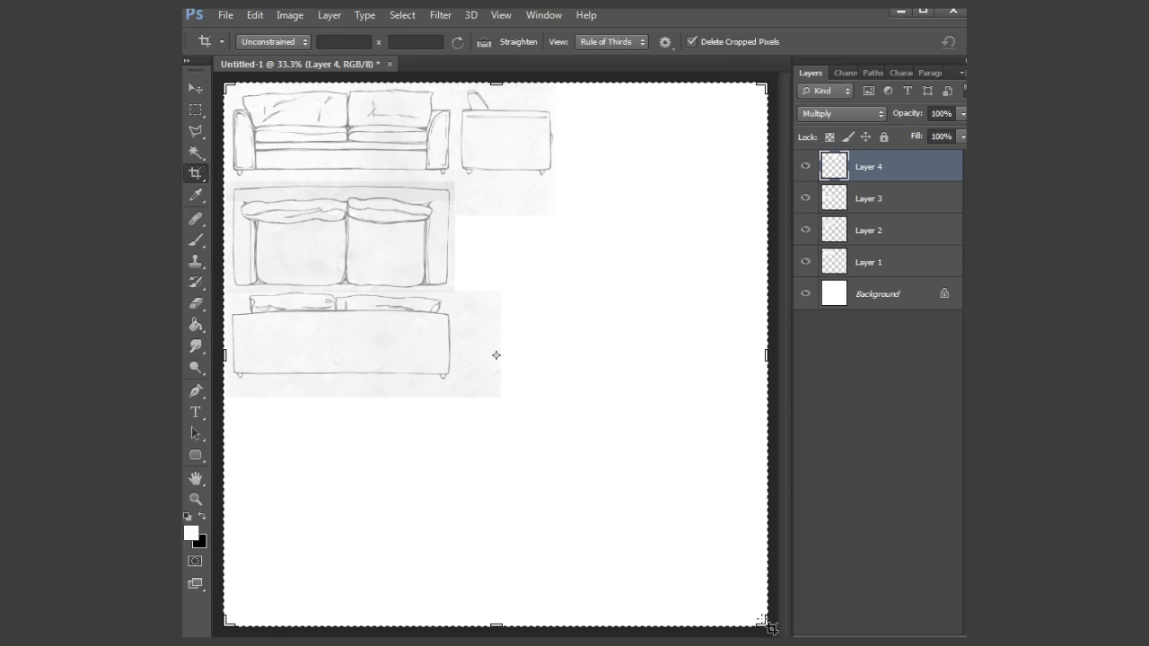
left_click_drag(761, 621, 678, 502)
key("Return")
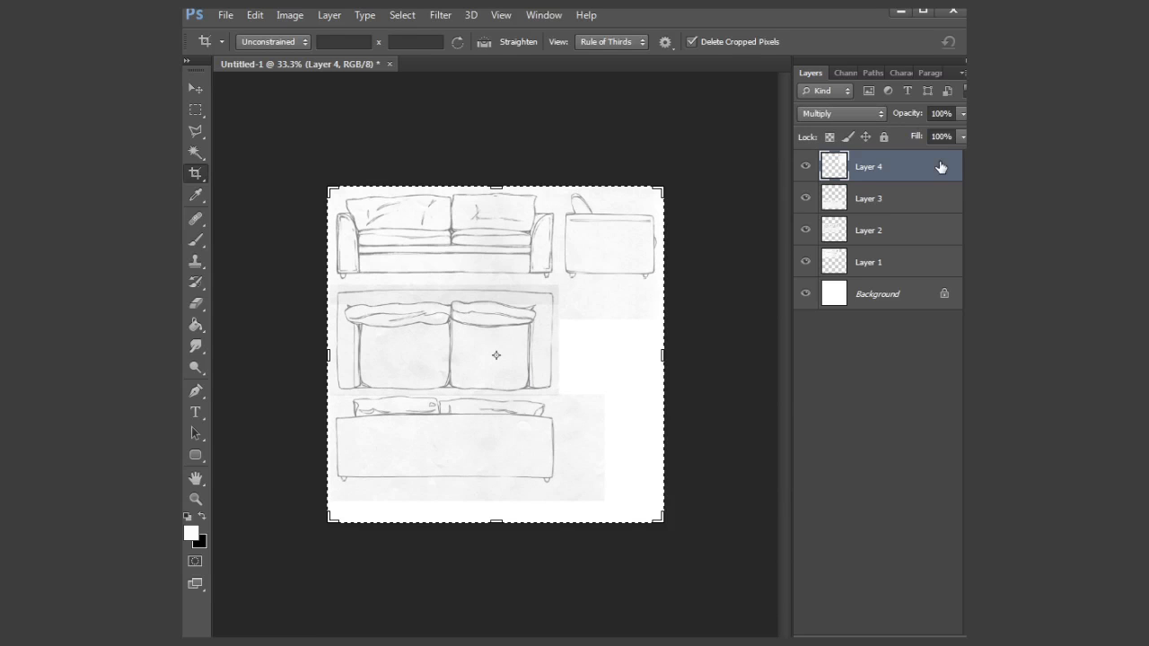
left_click_drag(912, 60, 878, 378)
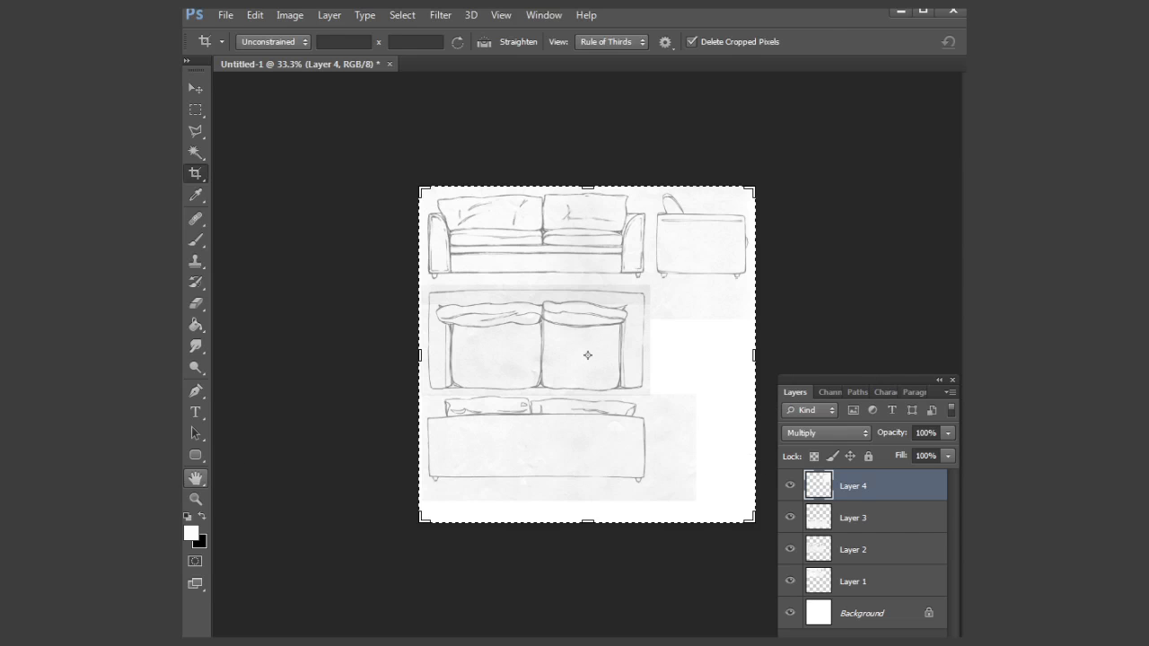
Delete the side view's excess paper below the couch's feet on Layer 4.
left_click(198, 500)
left_click(537, 329)
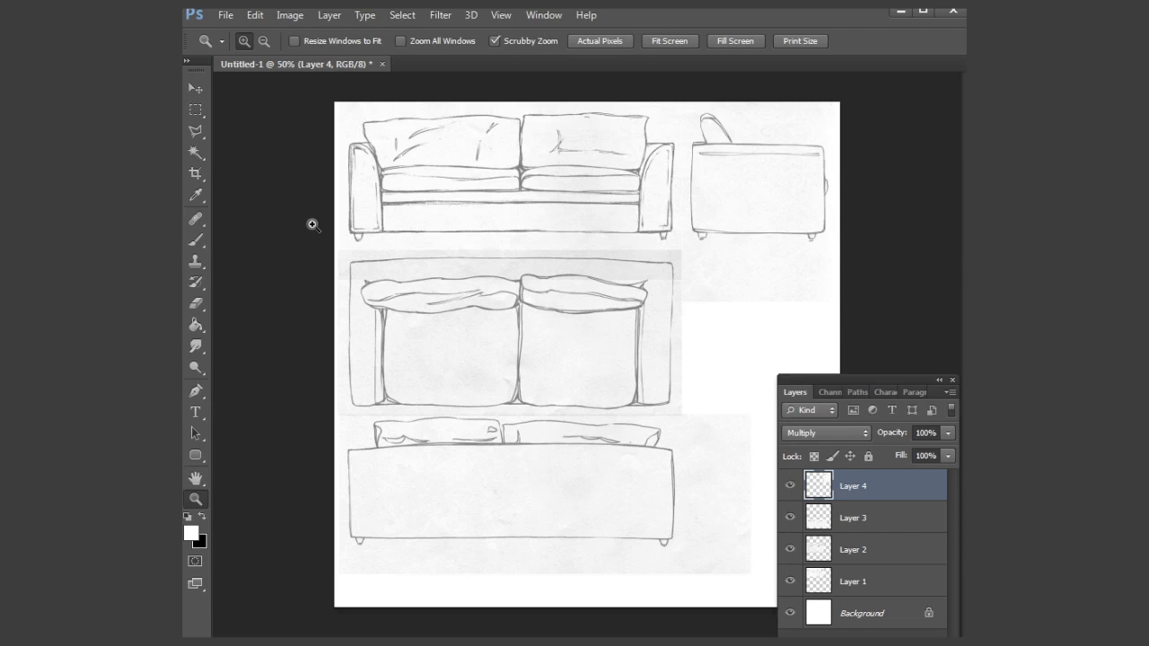
left_click(196, 88)
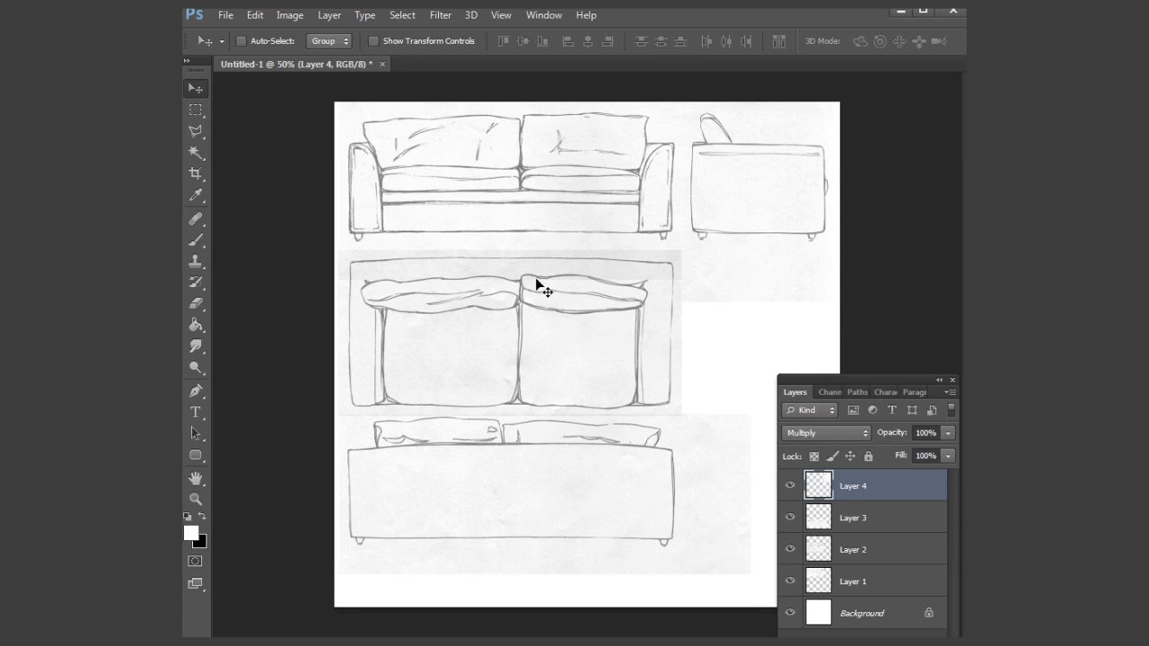
left_click(196, 110)
left_click_drag(298, 332, 895, 247)
left_click(849, 588)
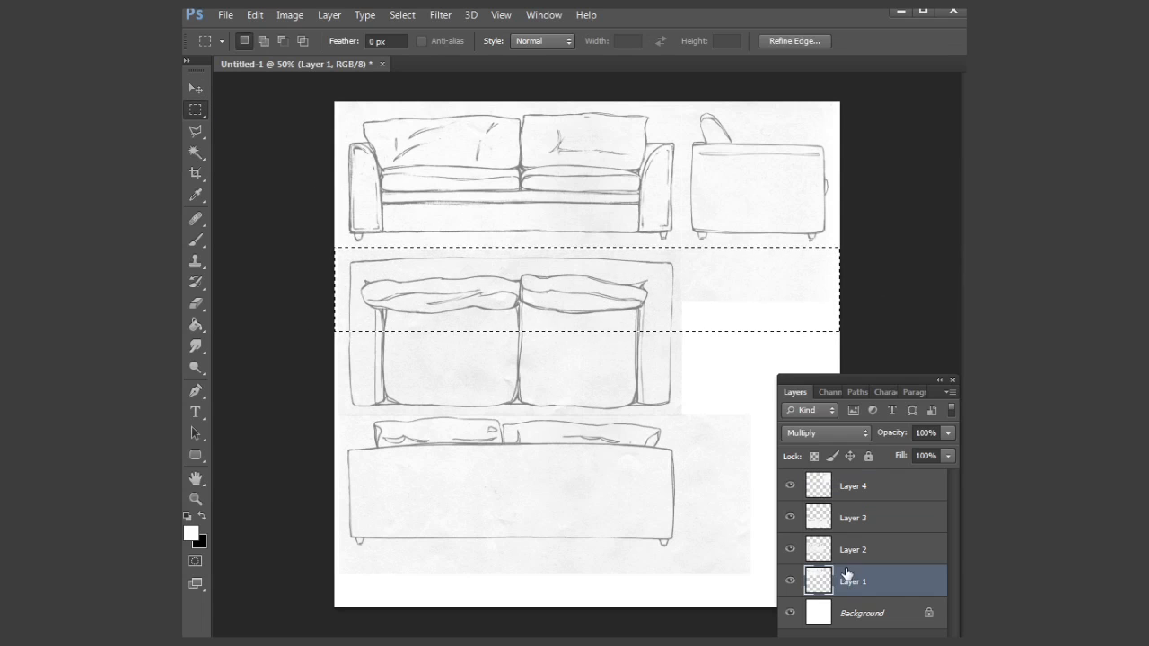
left_click(861, 488)
key("Delete")
Delete the excess paper to the right of the couch on the back-view layer, Layer 3.
left_click_drag(838, 314, 692, 618)
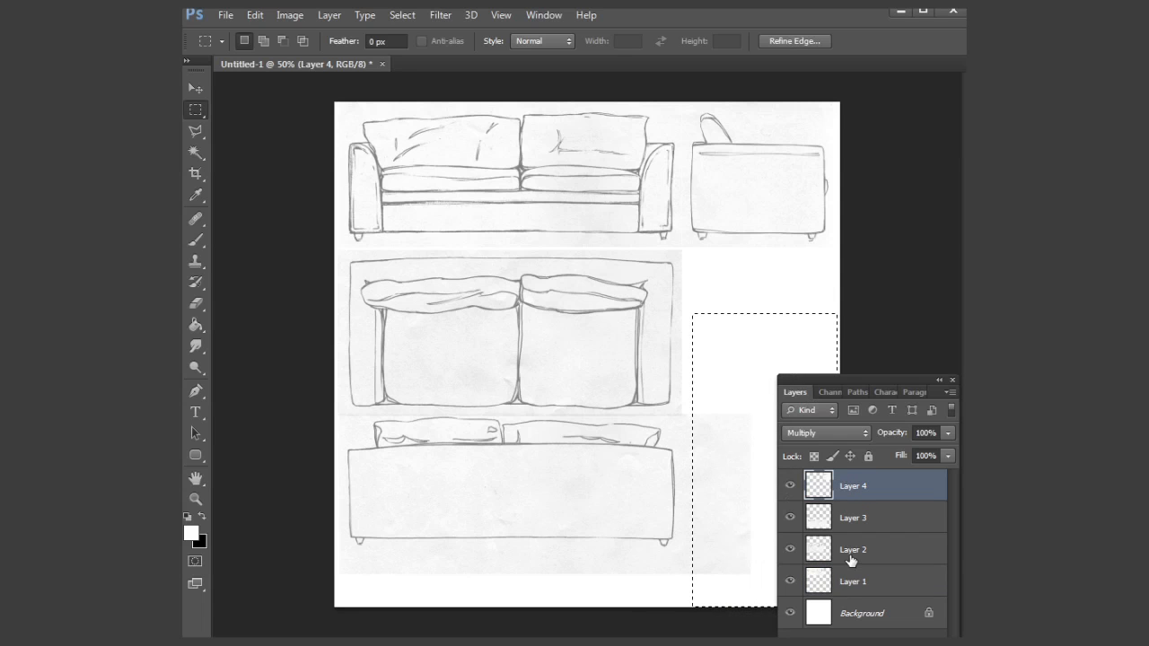
left_click(860, 523)
key("Delete")
key("ctrl+d")
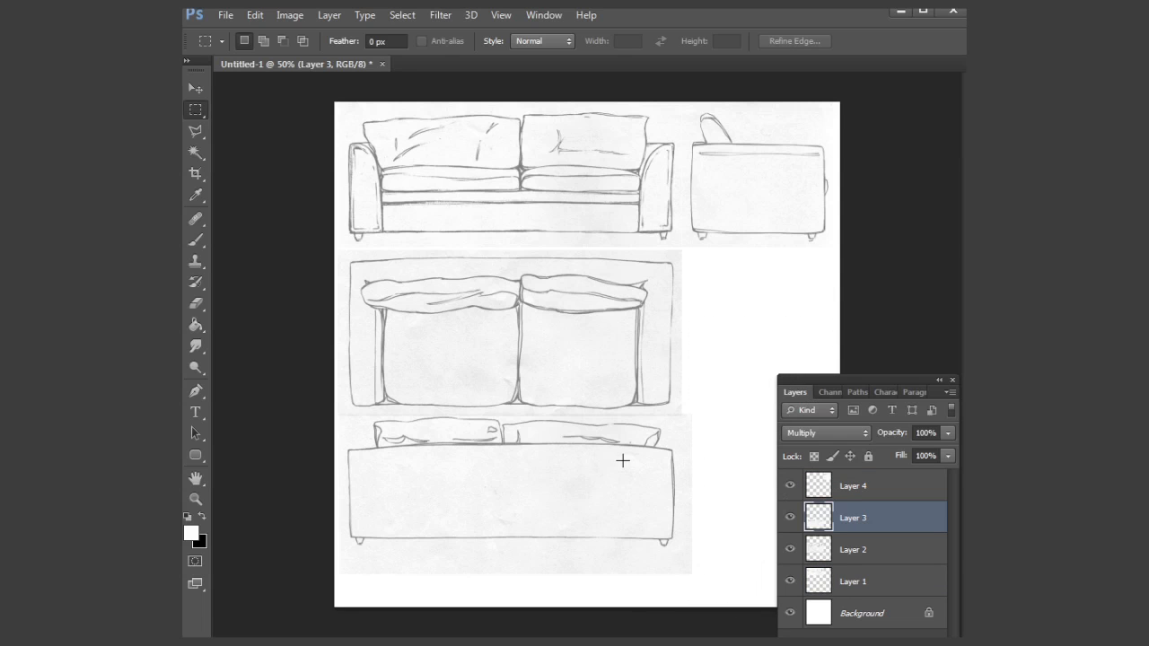
Nudge the top view and the back view upward to close the gaps between the three stacked sketches.
left_click(196, 88)
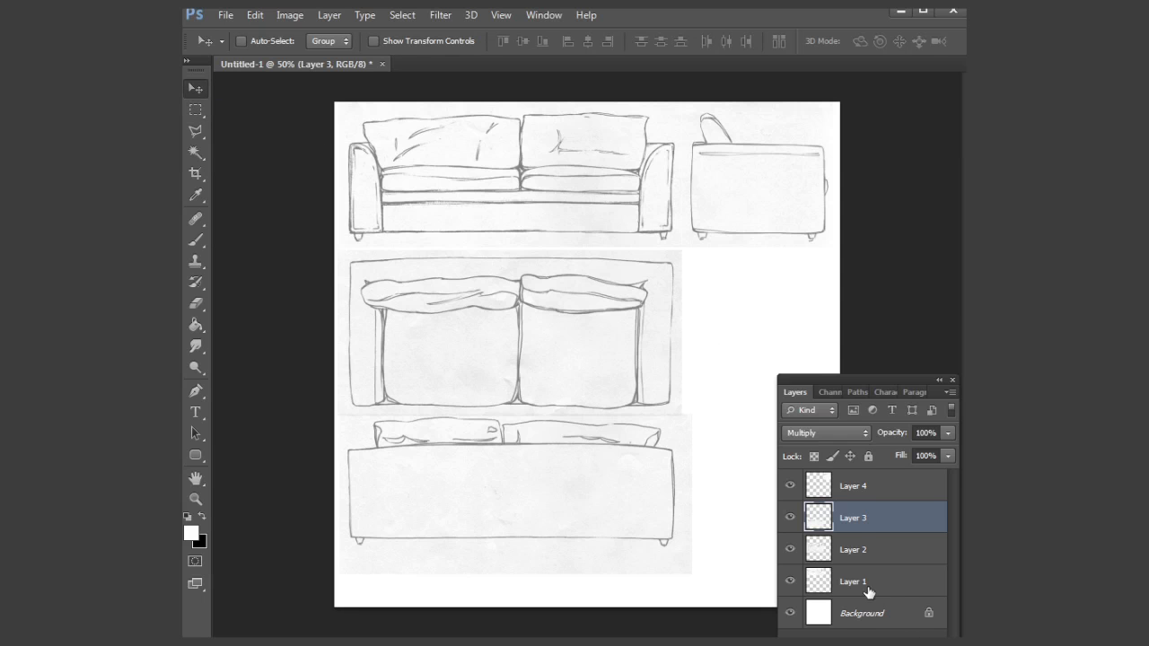
left_click(855, 550)
key("shift+Up")
key("Up")
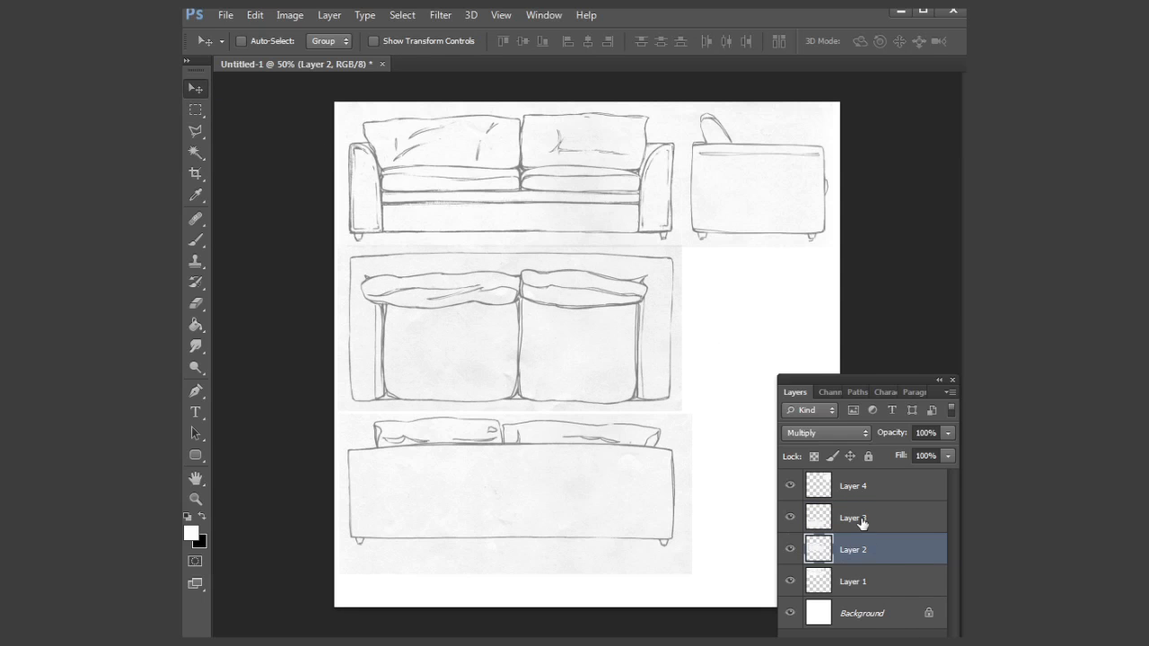
left_click(855, 520)
key("shift+Up")
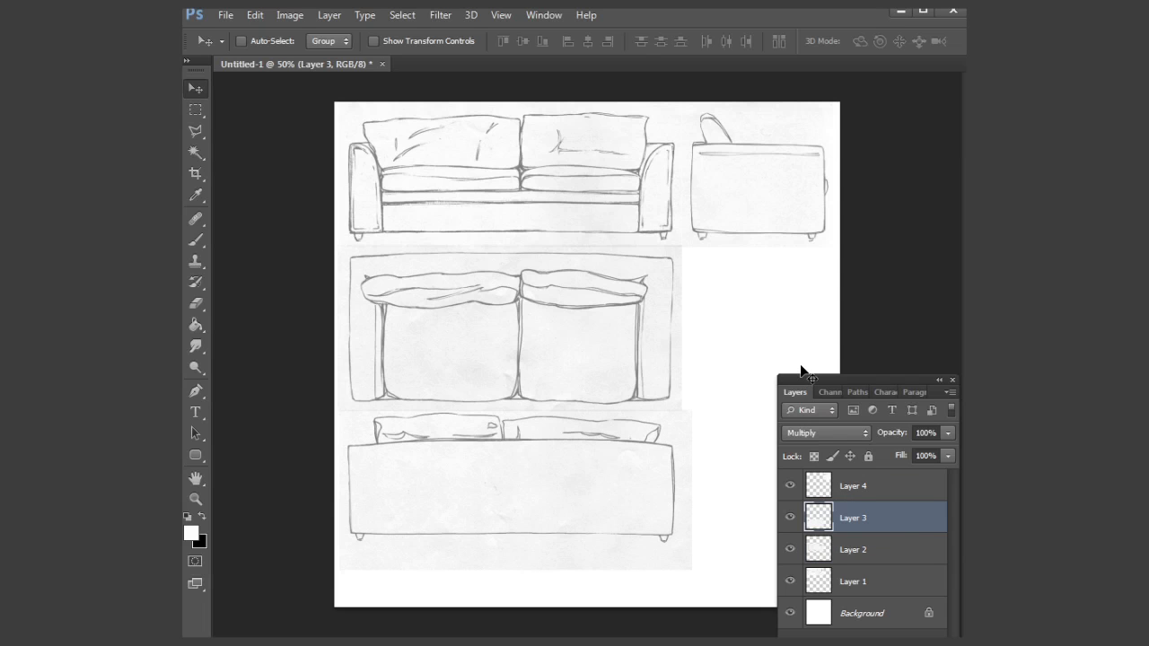
Delete the narrow strip of side-view paper between the front view and the side view's couch outline.
left_click(858, 487)
left_click(194, 108)
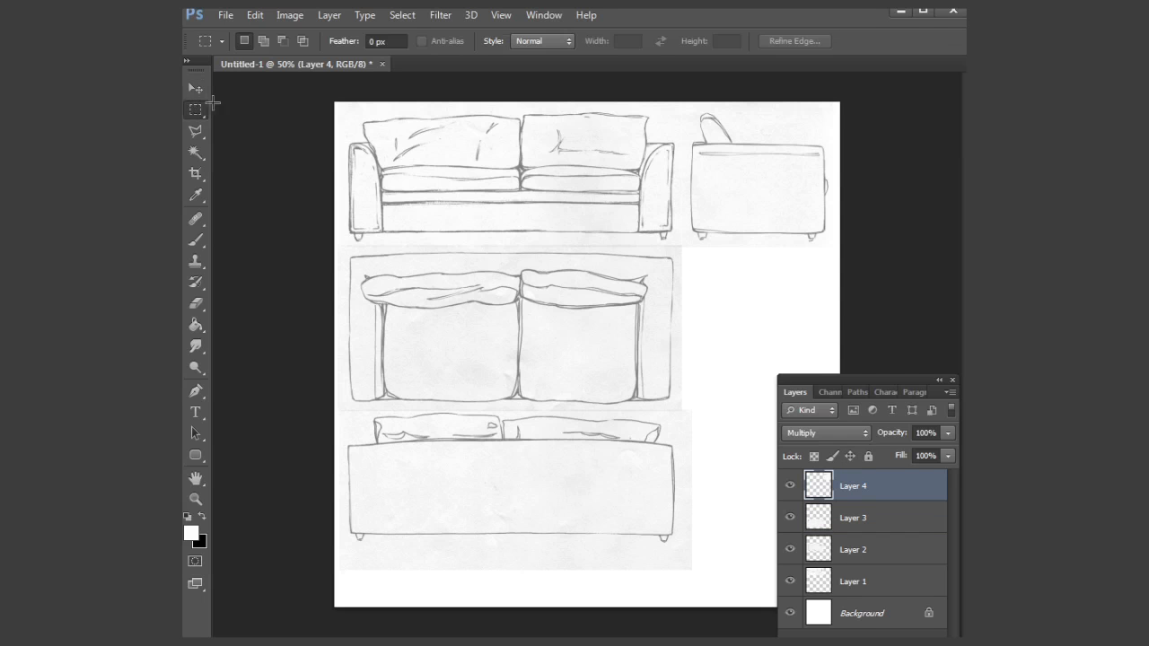
left_click_drag(674, 94, 684, 259)
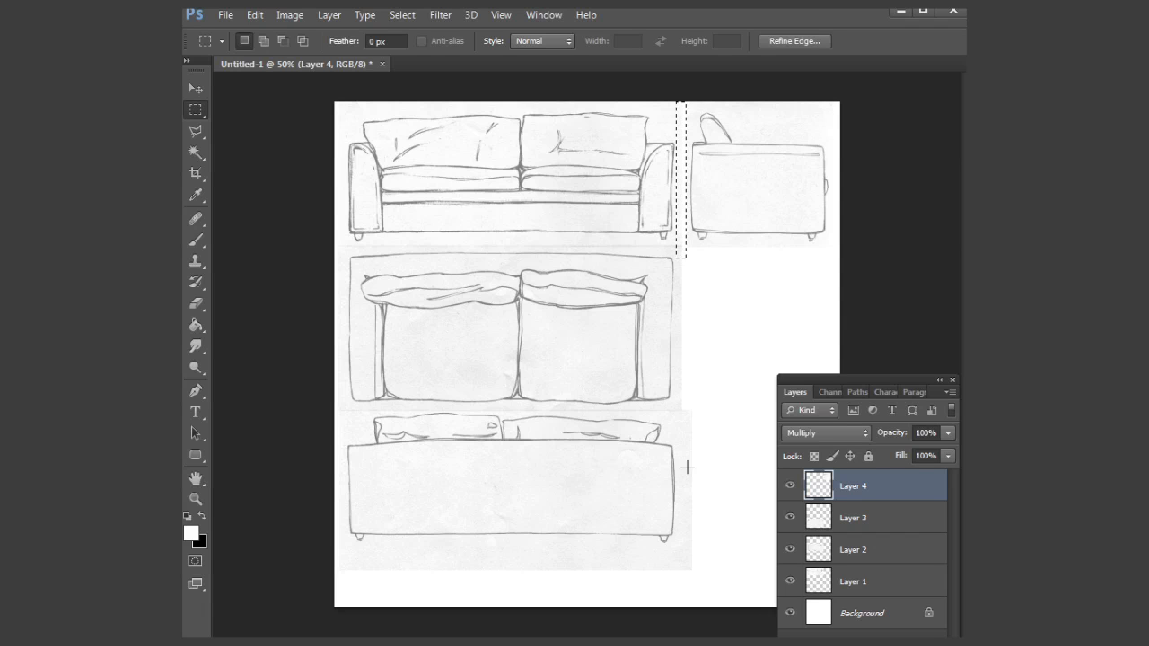
left_click(853, 585)
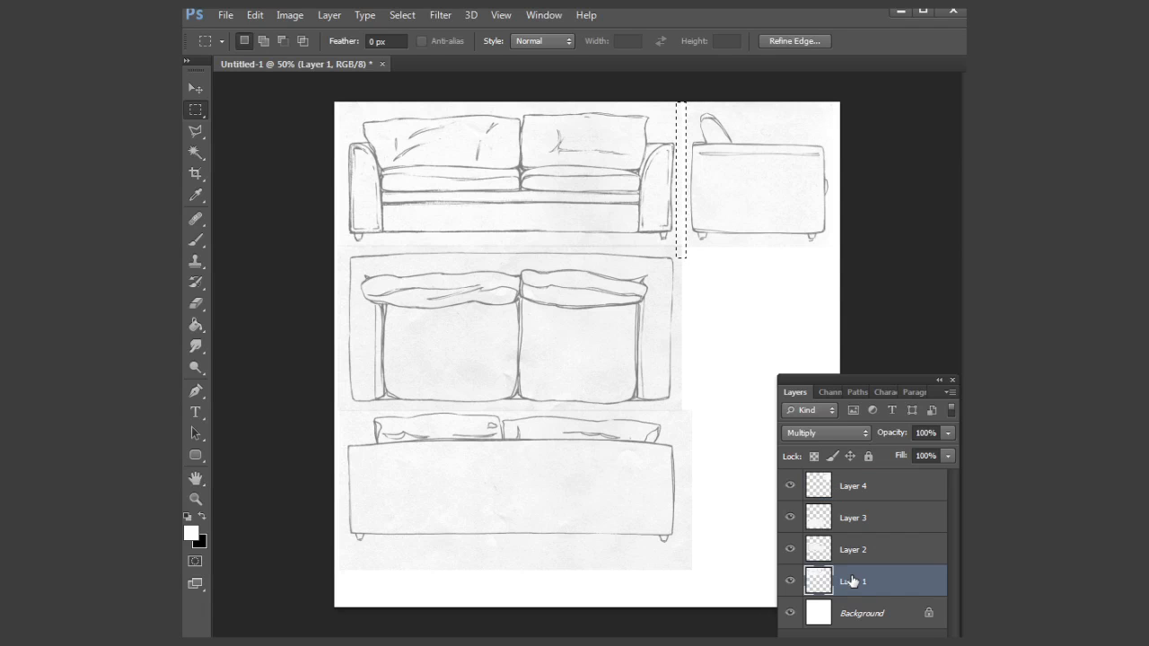
left_click(867, 484)
left_click(697, 316)
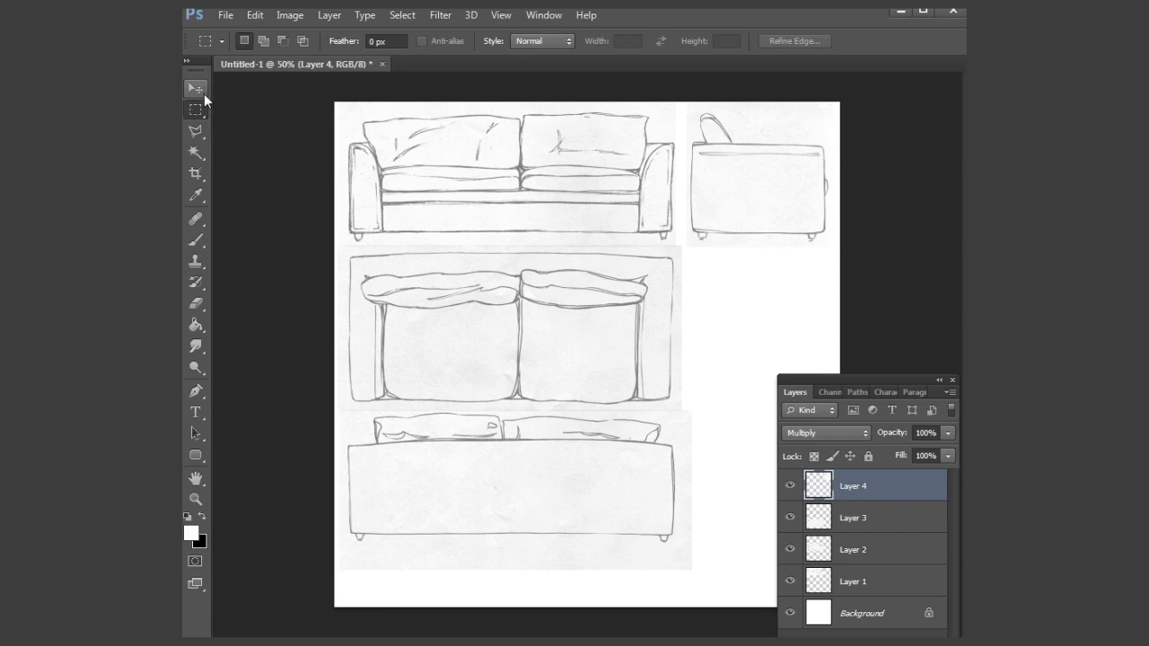
Nudge the side view left until its trimmed paper sits right beside the front view.
left_click(203, 92)
key("Left")
key("Left")
key("Left")
key("Left")
key("Left")
key("Left")
key("Left")
key("Left")
key("Left")
key("Left")
key("Left")
key("Left")
key("Left")
key("Left")
key("Left")
key("Left")
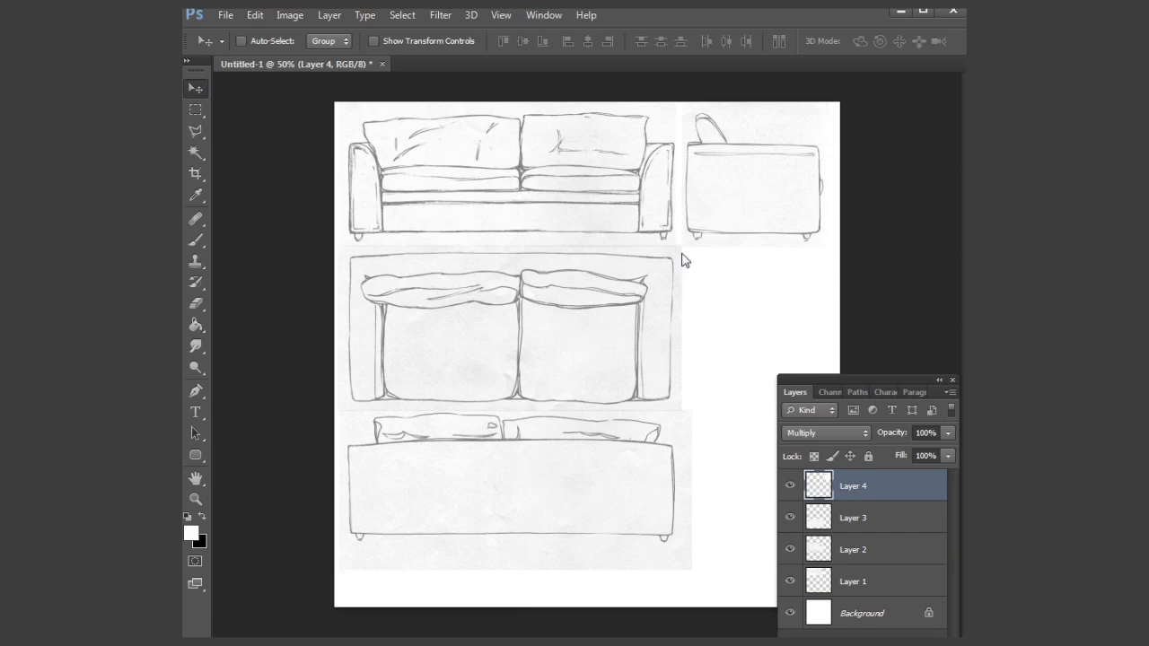
key("Left")
key("Left")
key("Left")
key("Left")
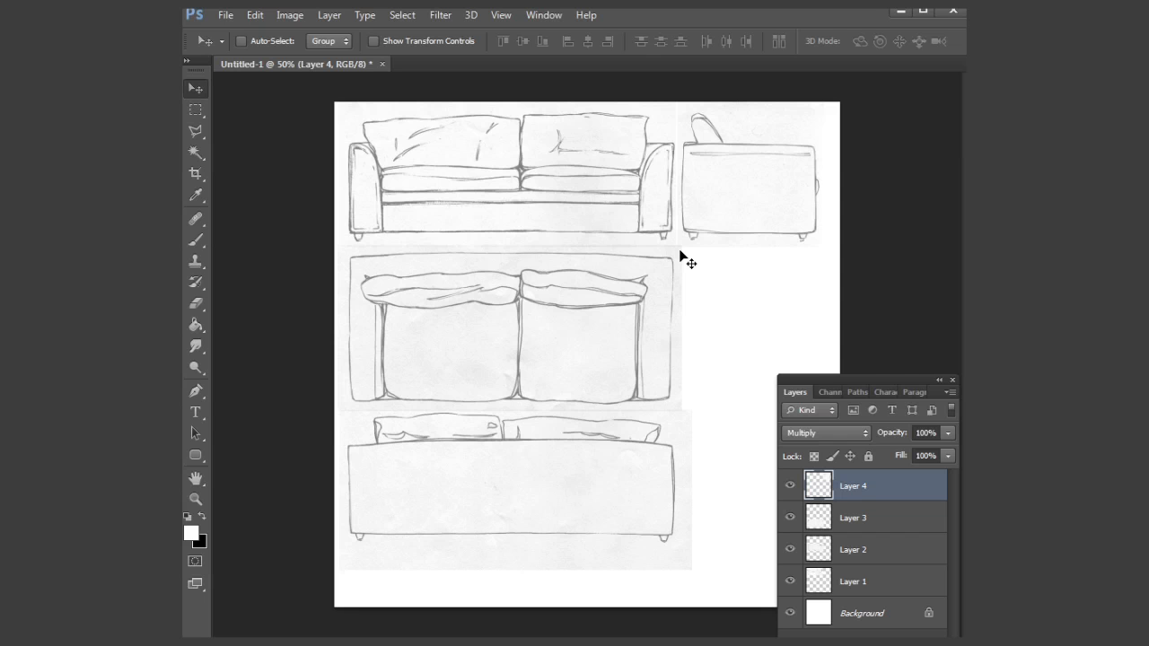
Crop the canvas slightly tighter as a square around the sketches and move the Layers panel off the drawings.
left_click(196, 173)
left_click_drag(824, 379, 299, 183)
left_click_drag(837, 607, 827, 599)
key("Return")
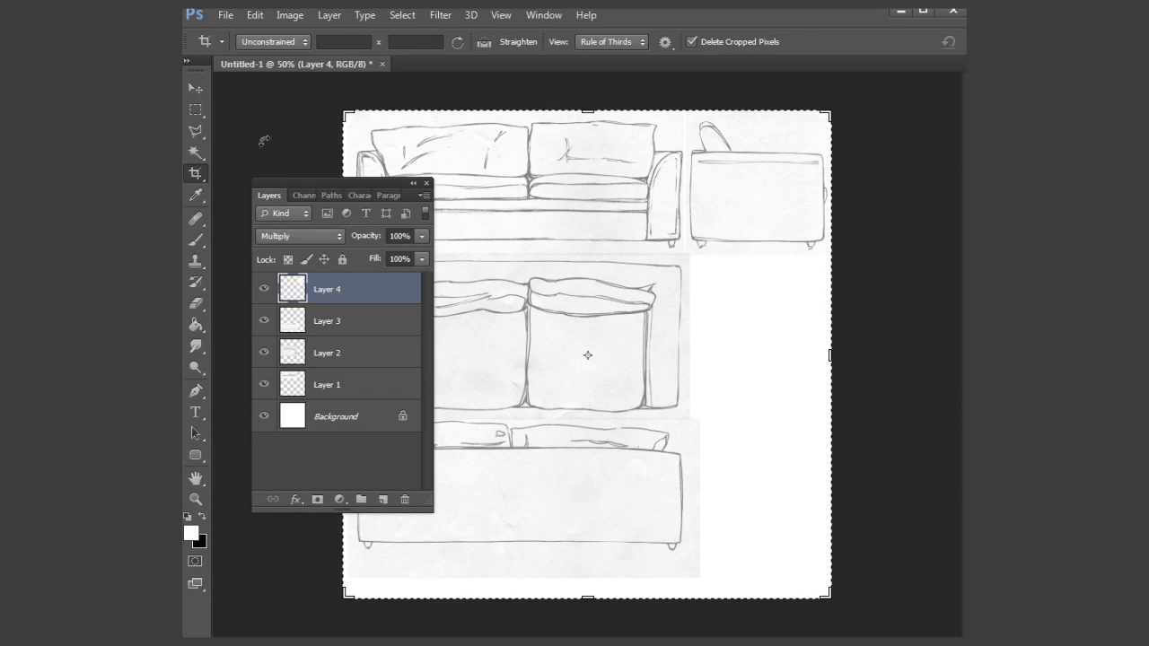
left_click_drag(286, 193, 773, 300)
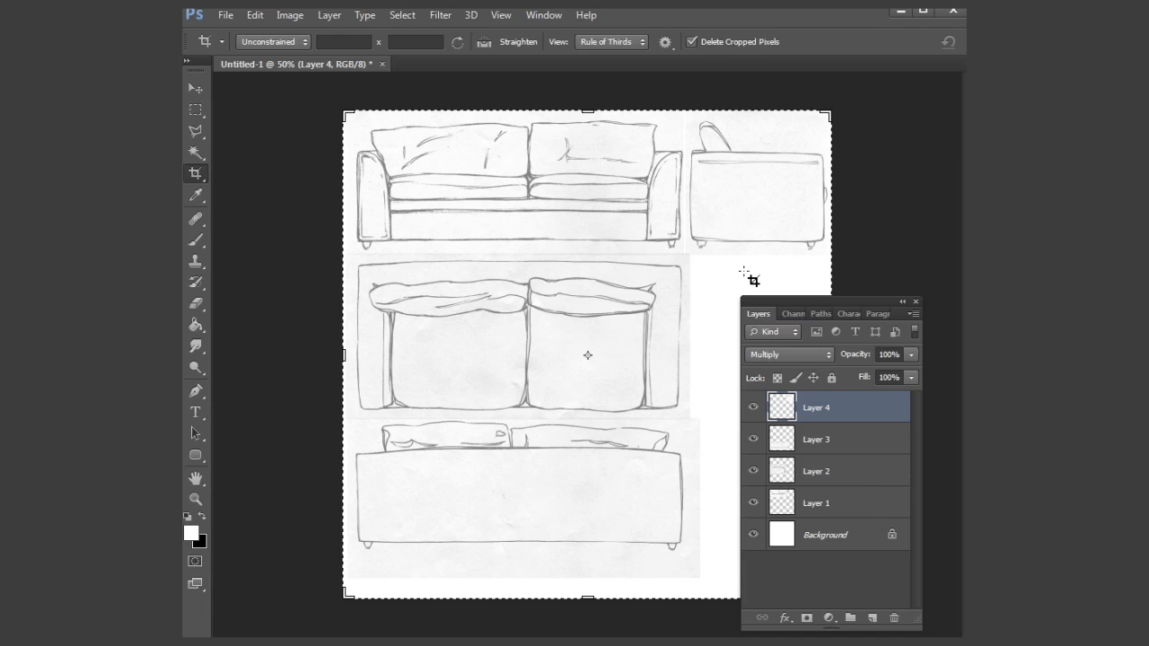
Resize the image to 1024 × 1024 pixels at a resolution of 72 pixels/inch.
left_click(279, 16)
left_click(305, 135)
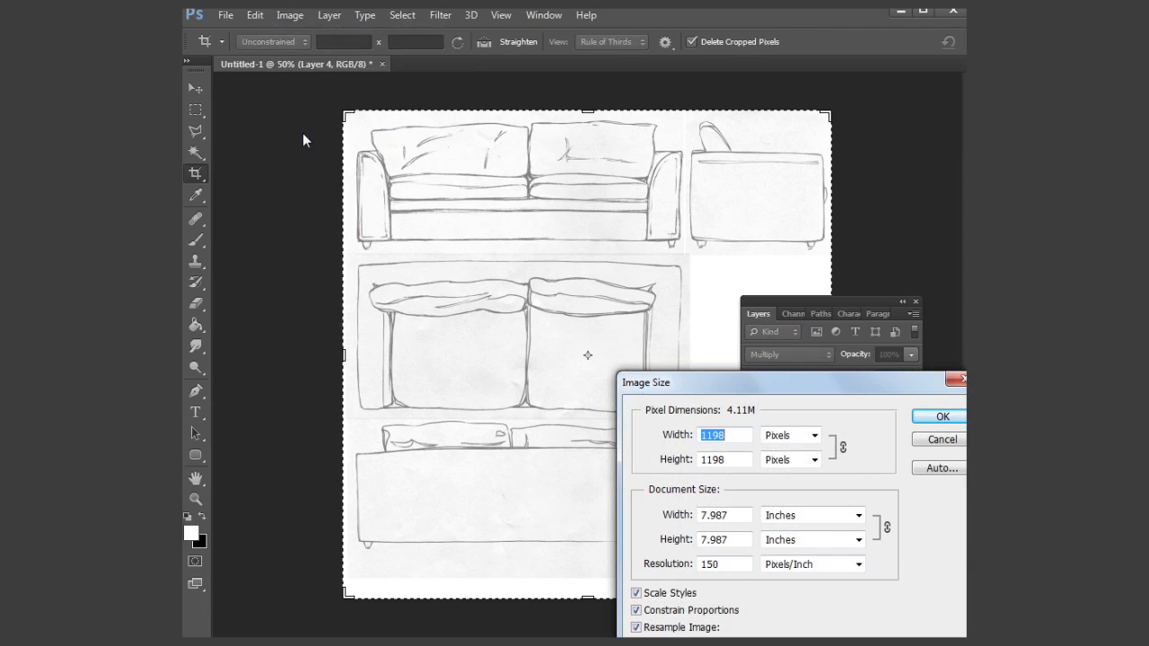
left_click_drag(658, 381, 540, 277)
double_click(603, 451)
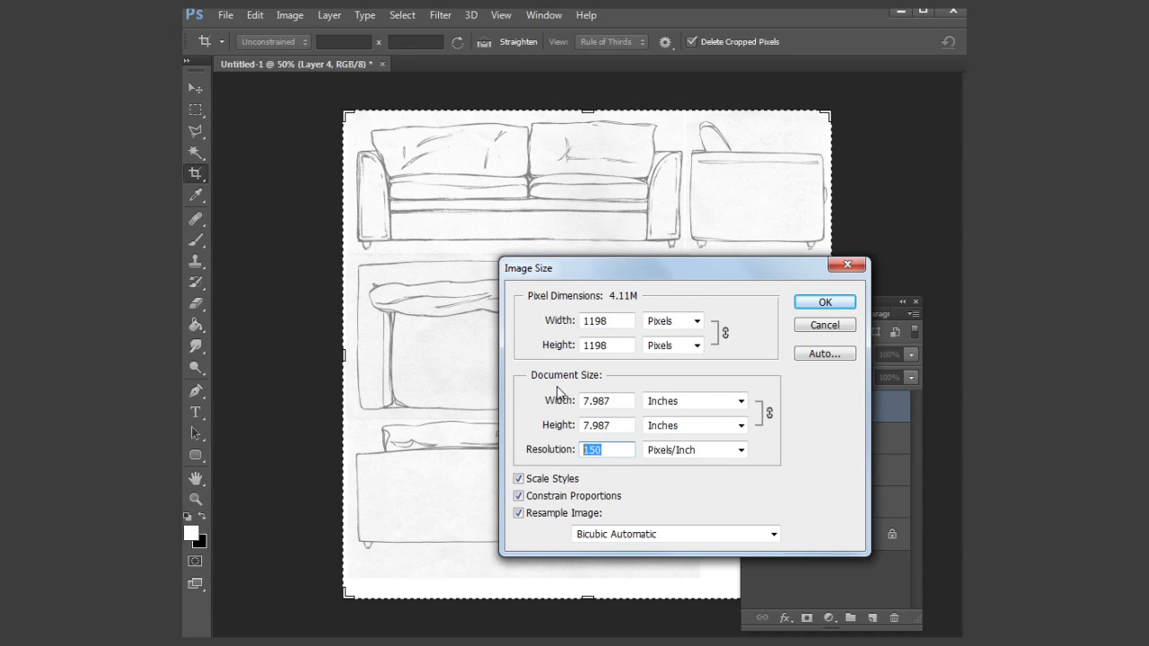
type("72")
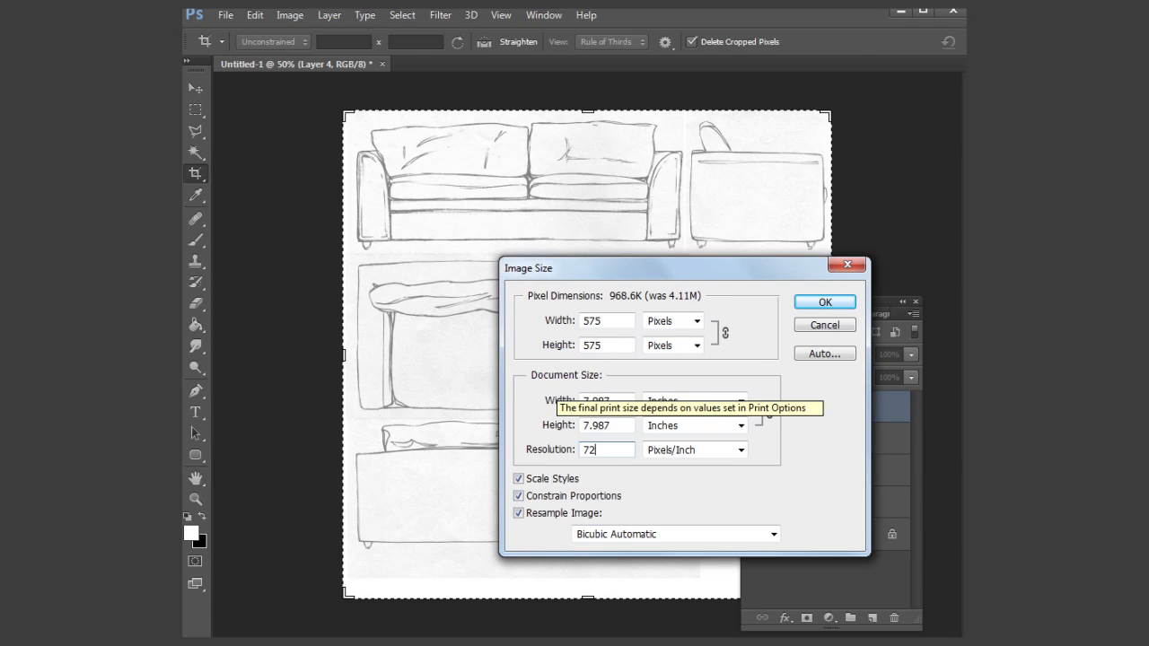
double_click(589, 325)
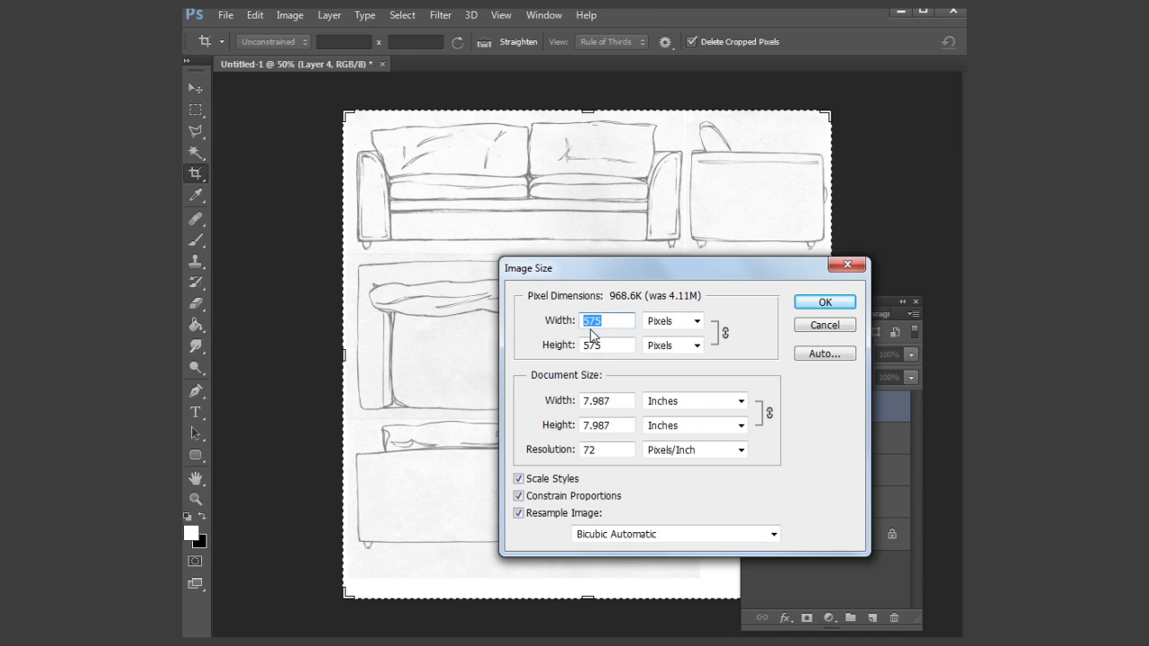
type("1024")
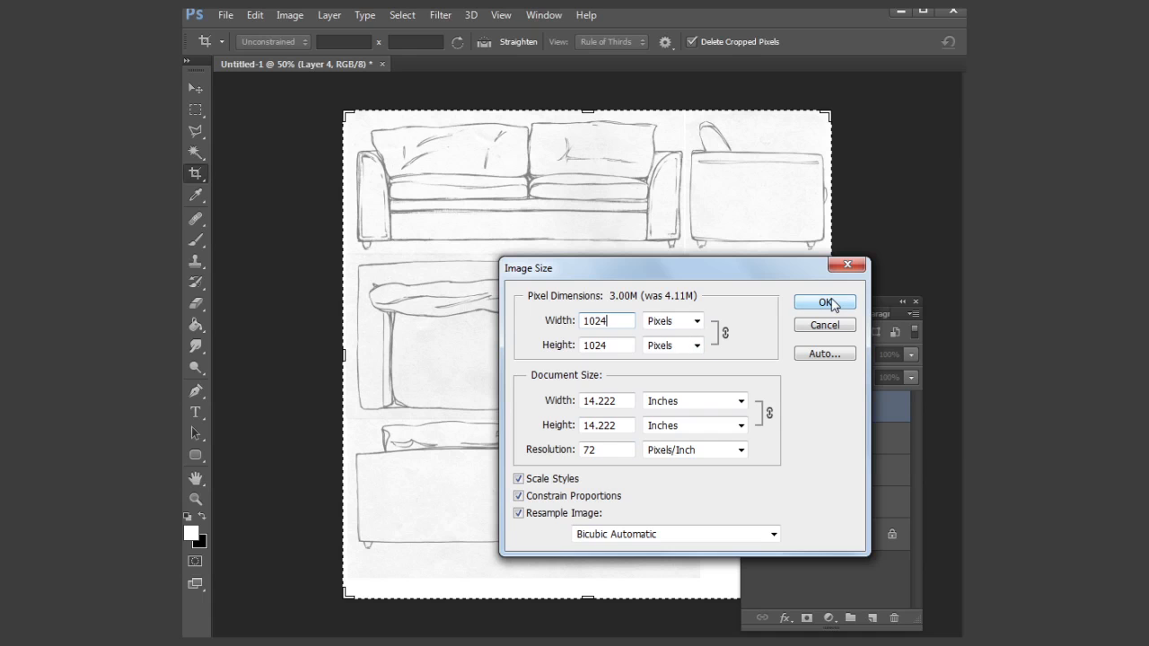
left_click(825, 302)
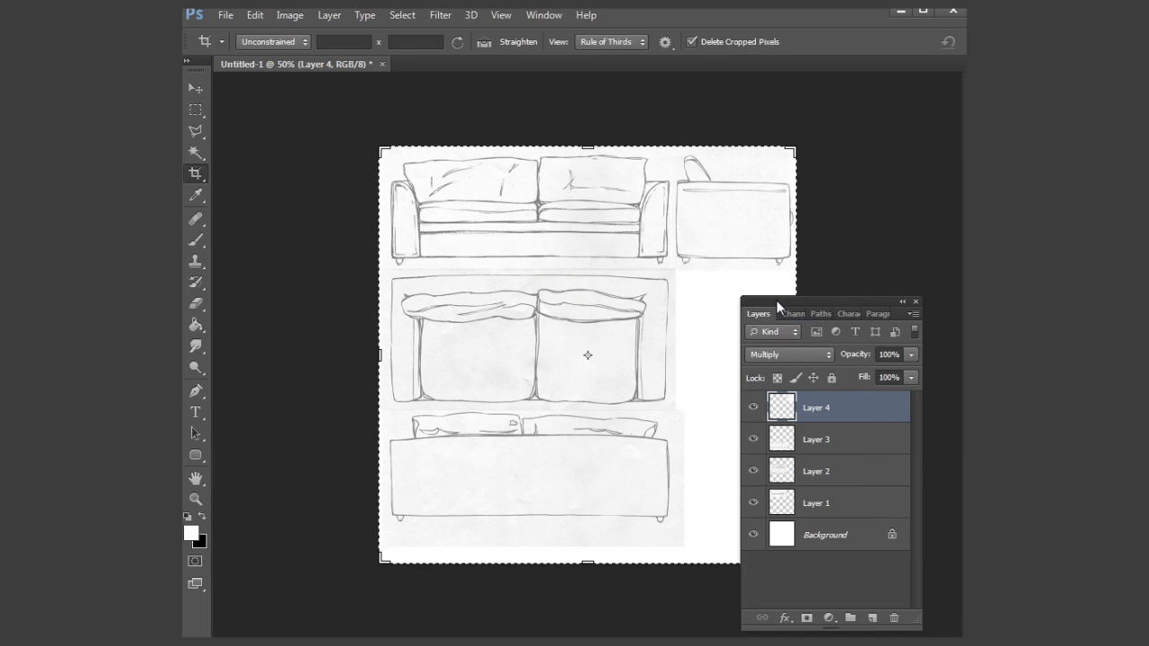
Merge the four sketch layers and the Background into a single layer.
left_click_drag(776, 300, 804, 292)
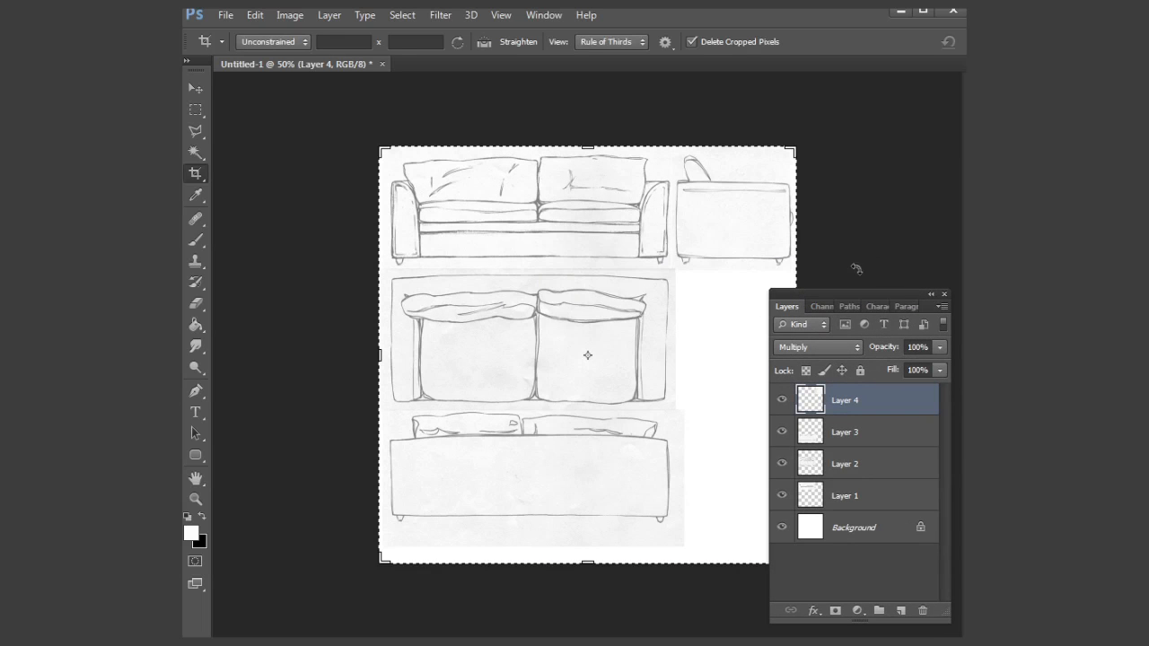
left_click_drag(851, 295, 841, 405)
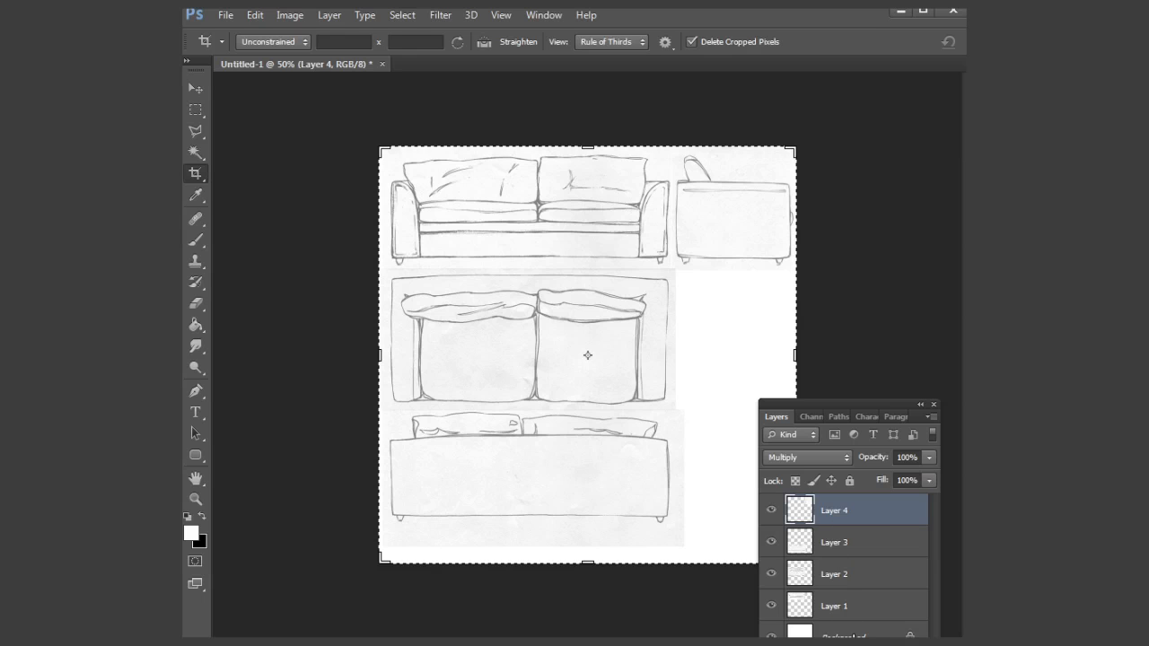
left_click(862, 605, "shift")
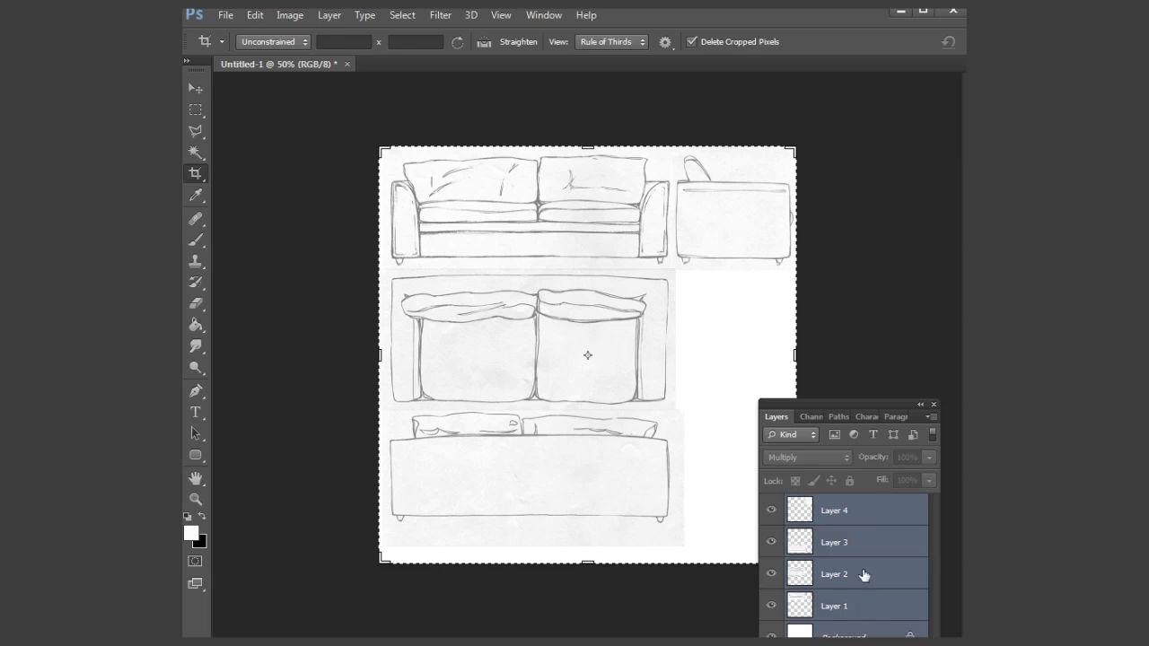
left_click(931, 416)
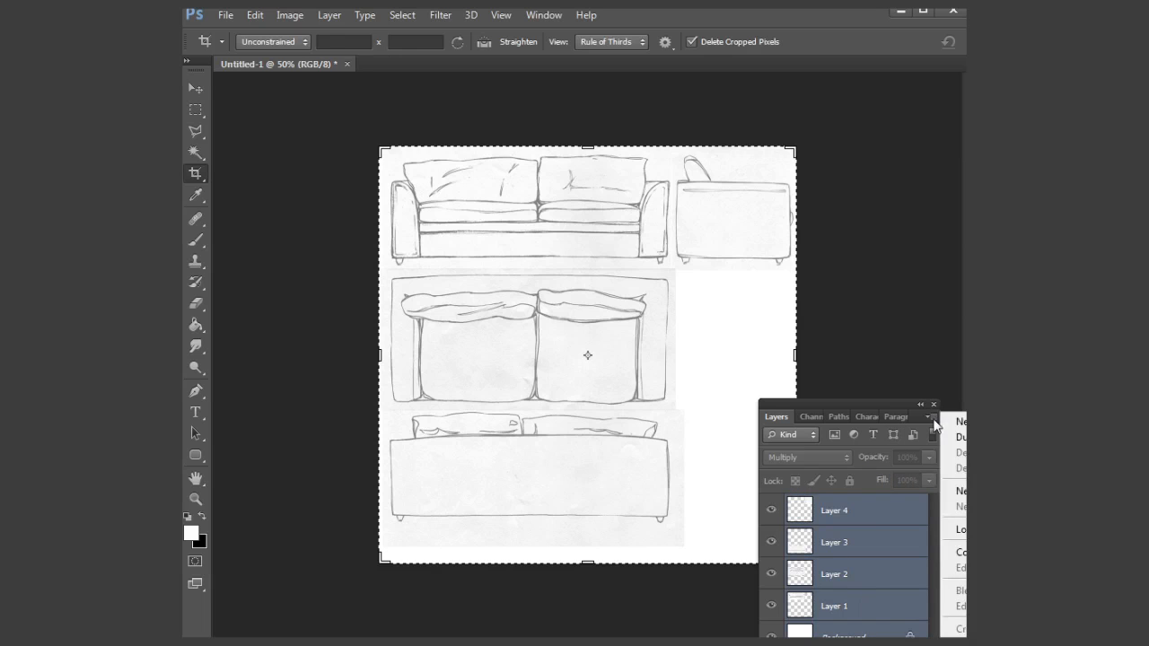
left_click(852, 406)
left_click_drag(852, 402, 396, 175)
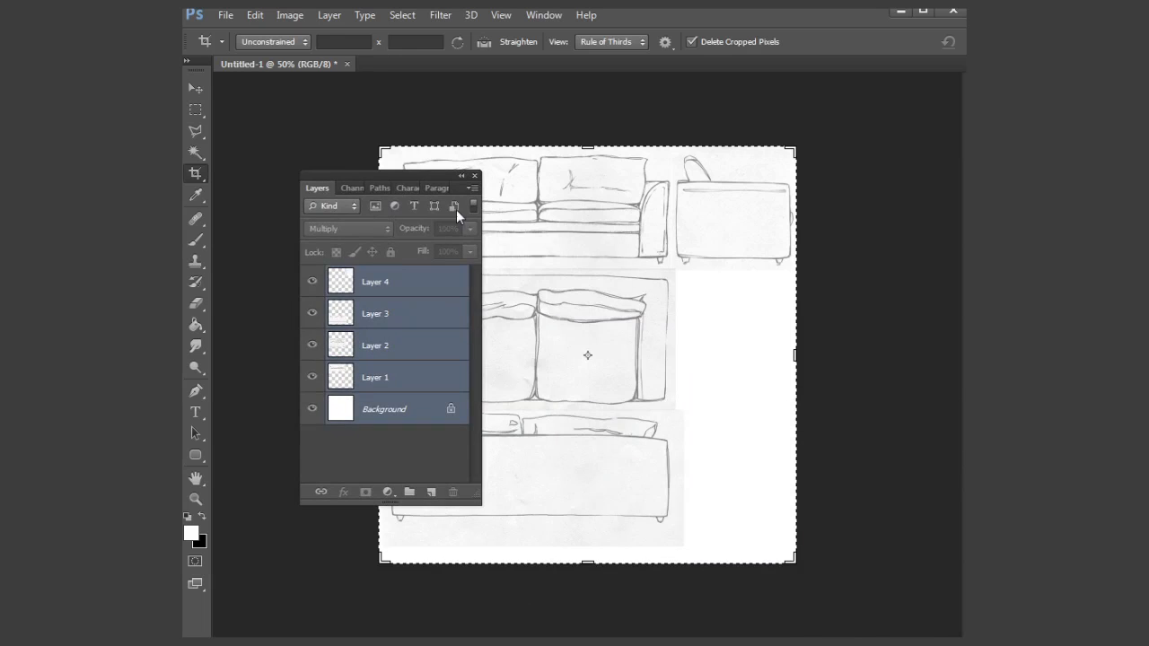
left_click(473, 187)
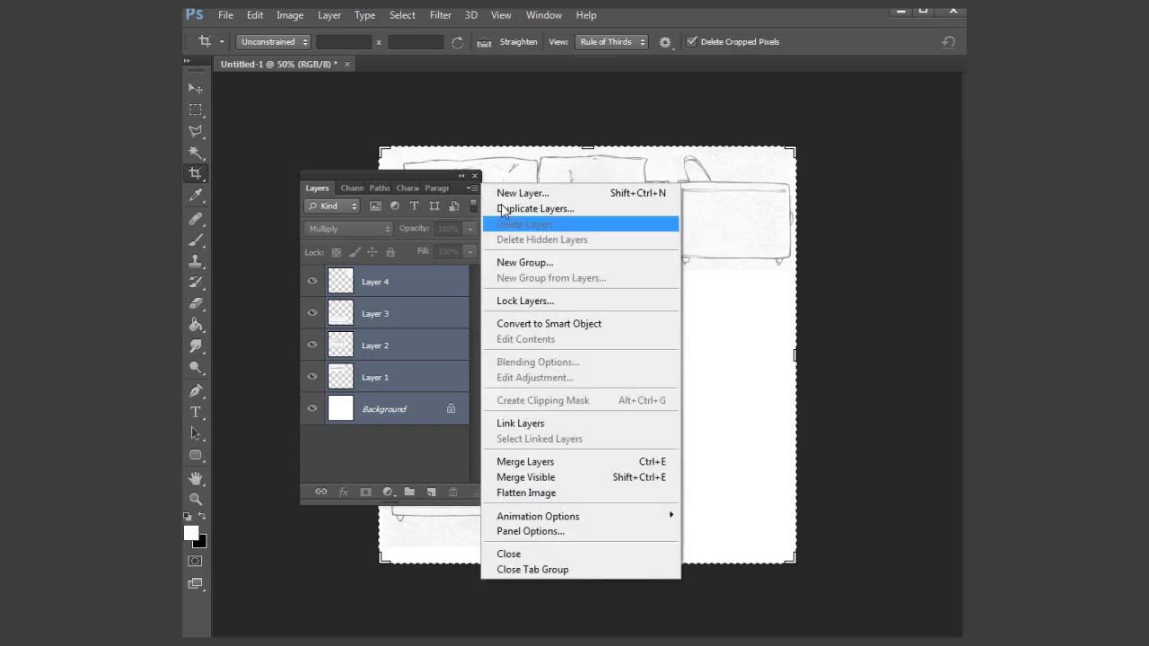
left_click(562, 462)
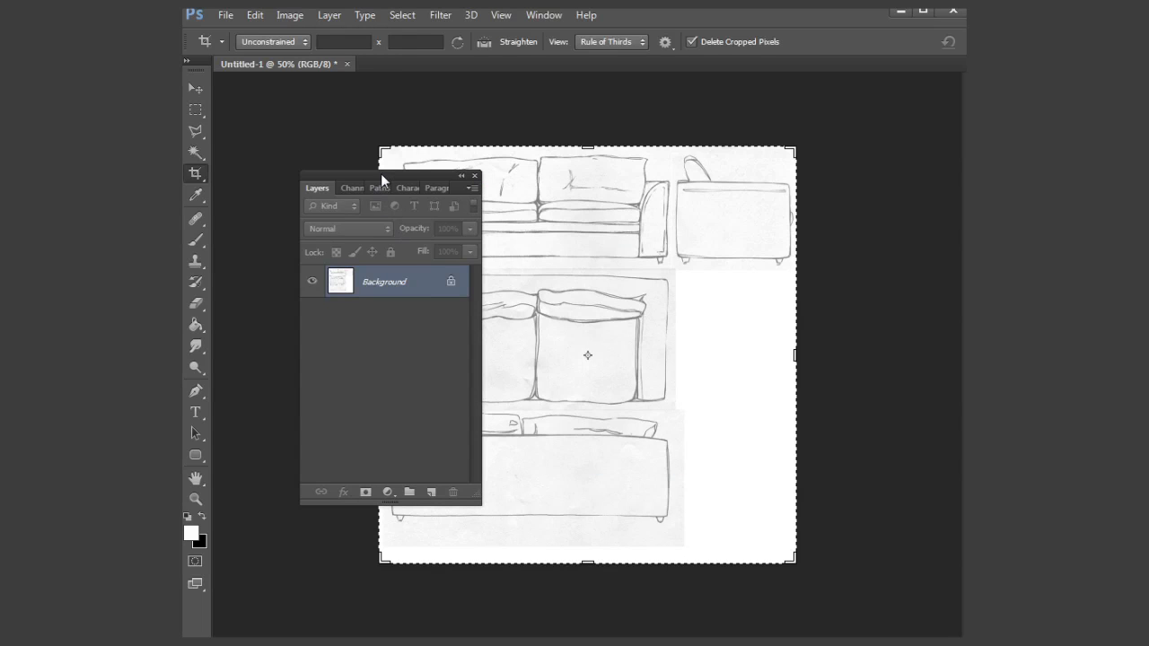
Convert the merged Background into a regular layer and duplicate it, keeping the default names.
left_click_drag(381, 178, 360, 189)
double_click(353, 302)
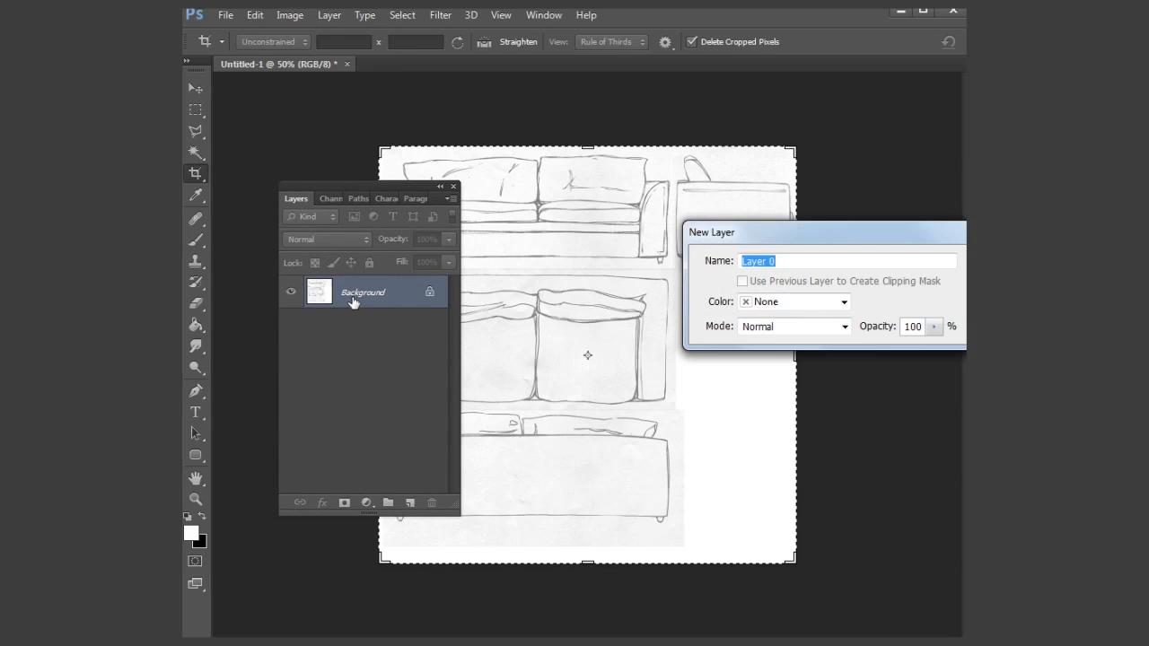
key("Return")
left_click(450, 198)
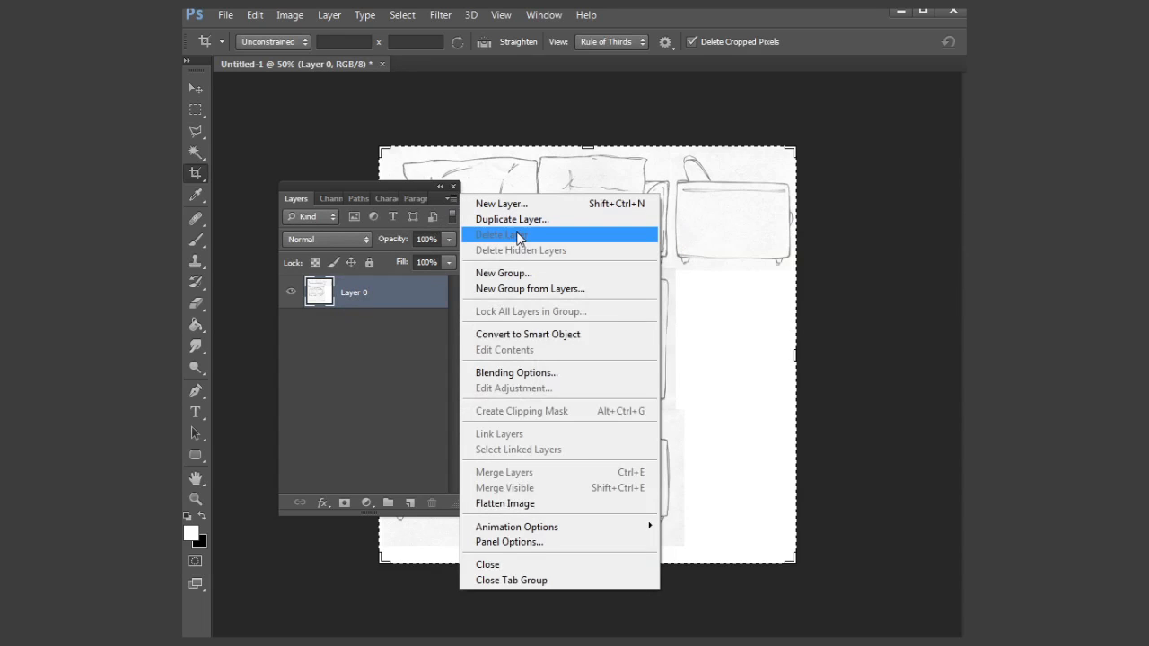
left_click(526, 222)
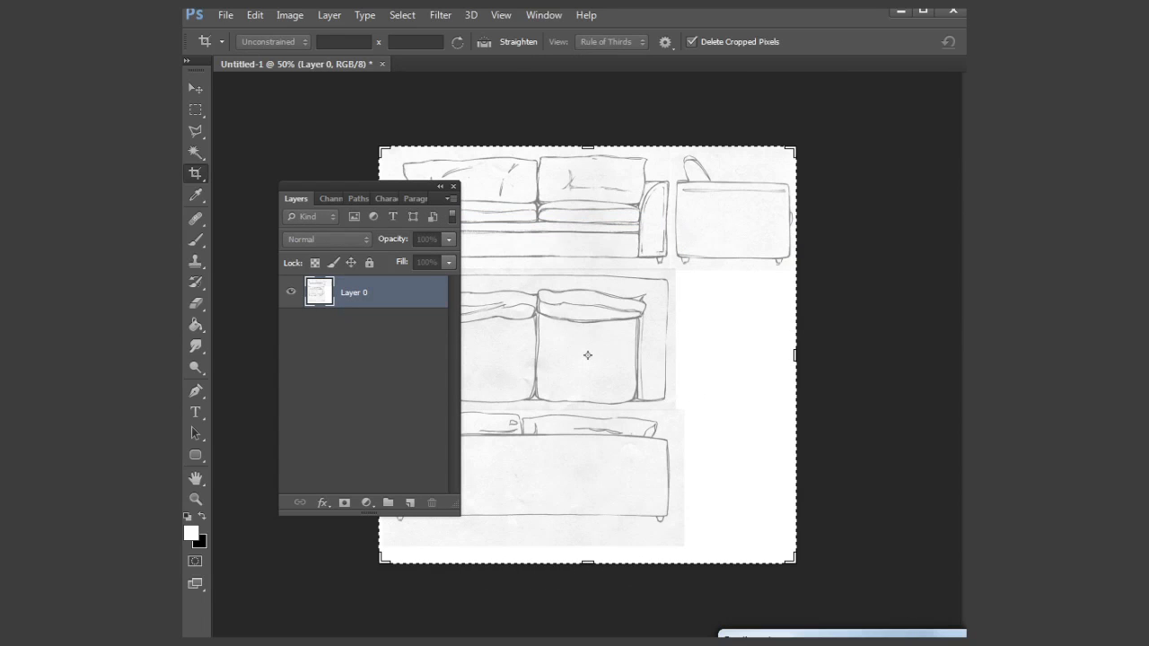
key("Return")
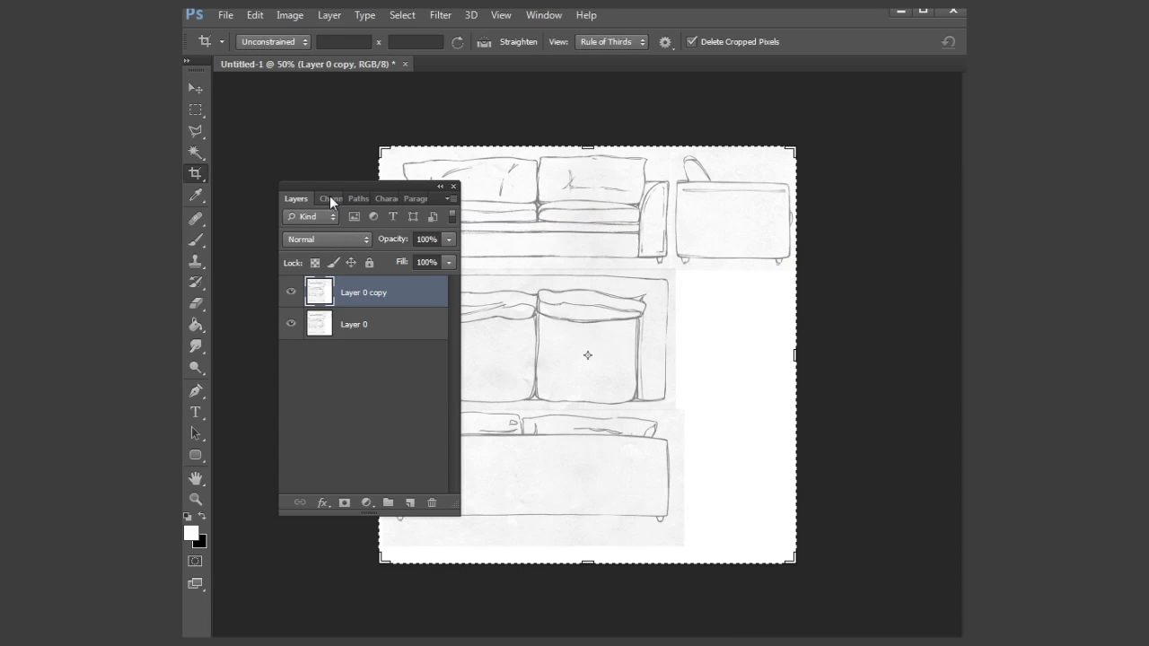
Set the duplicate layer's blend mode to Multiply and move the Layers panel away from the front view.
left_click_drag(334, 185, 333, 210)
left_click(317, 254)
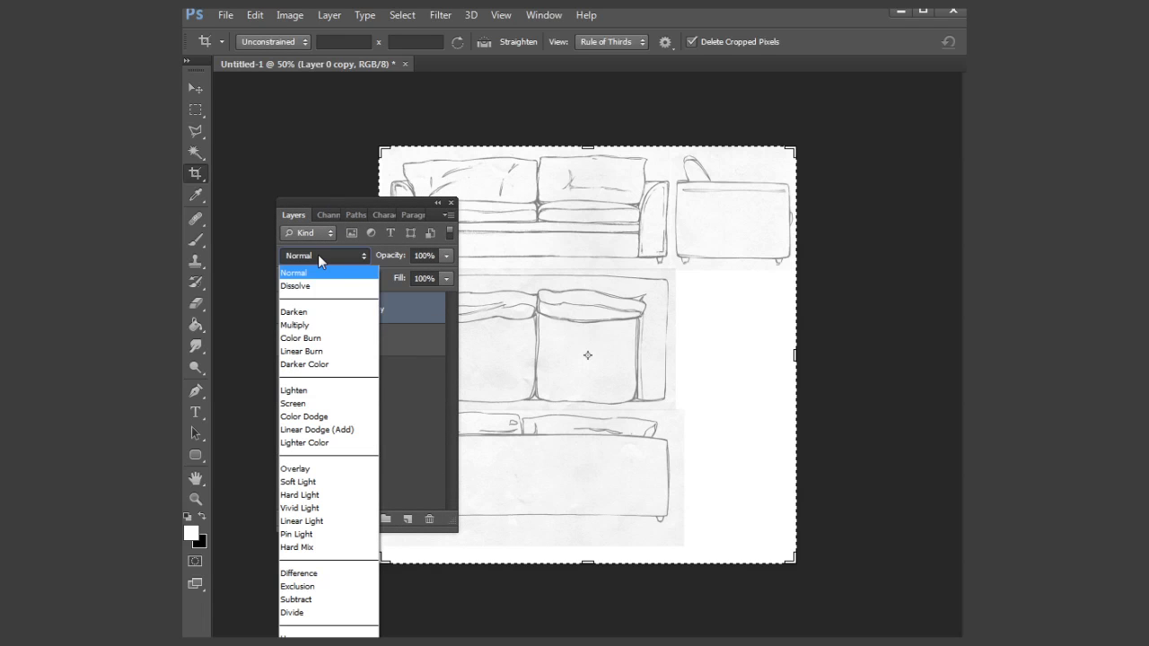
left_click(311, 321)
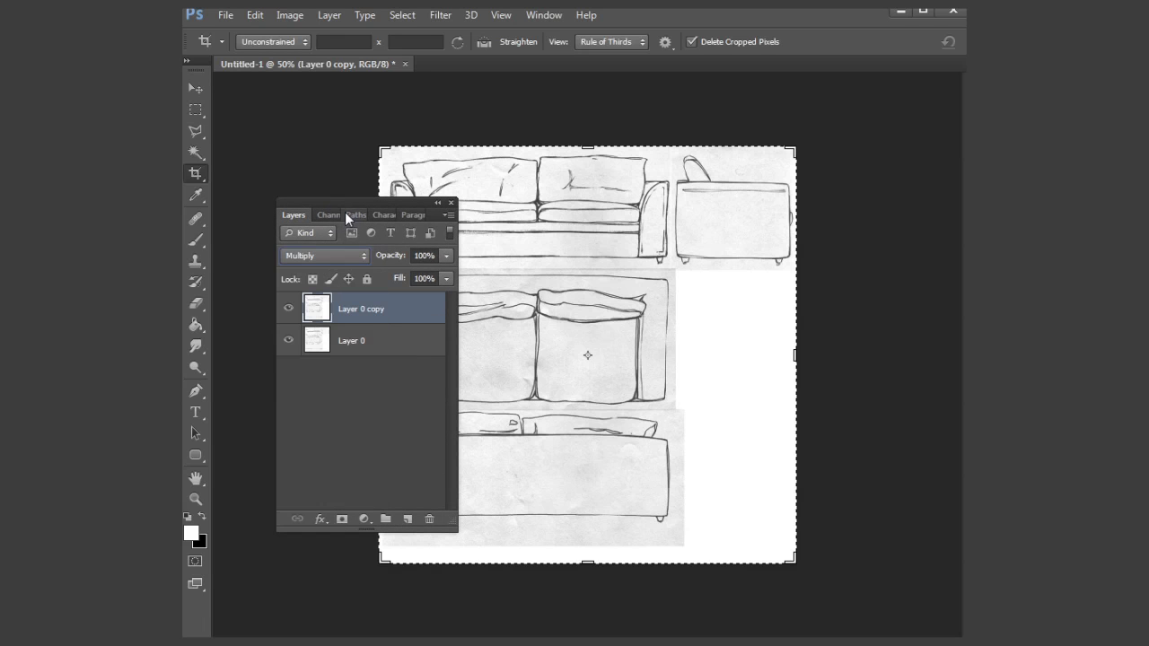
left_click_drag(345, 205, 797, 285)
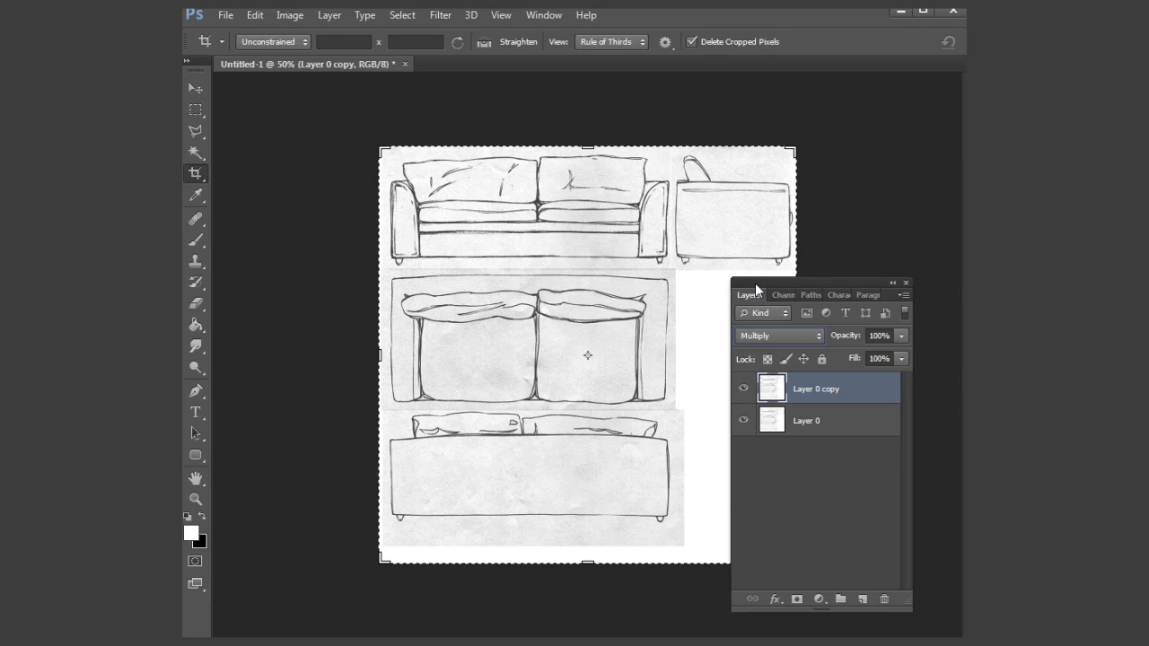
left_click_drag(756, 285, 764, 285)
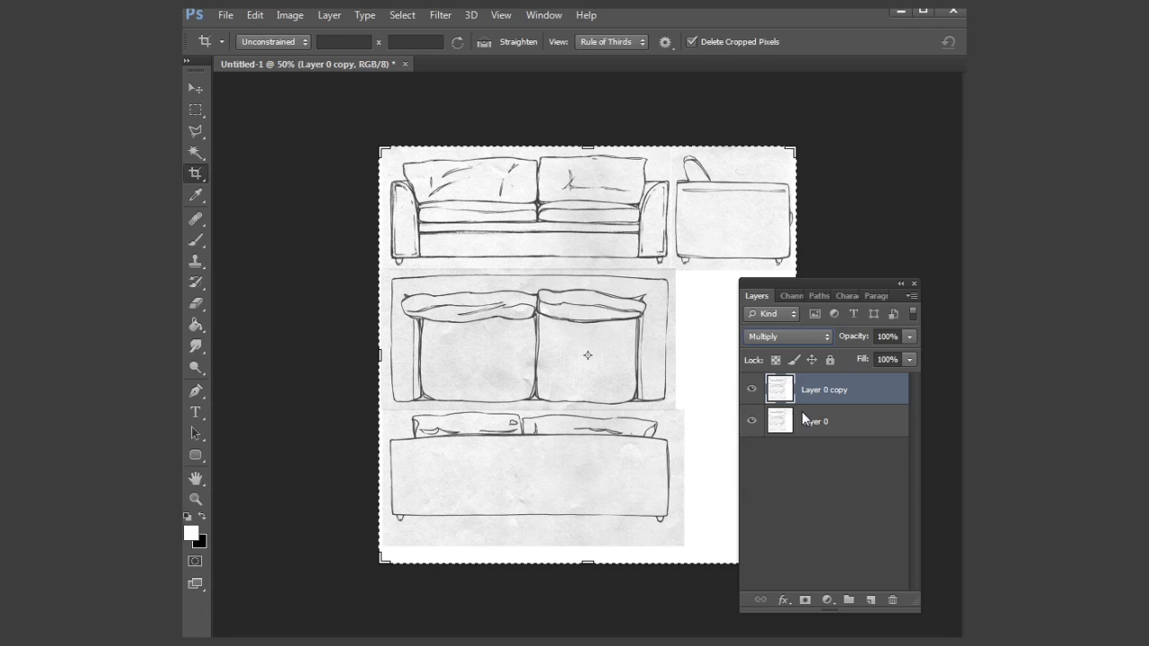
Merge the Multiply duplicate with the original sketch layer below it.
left_click(844, 428, "shift")
left_click(911, 295)
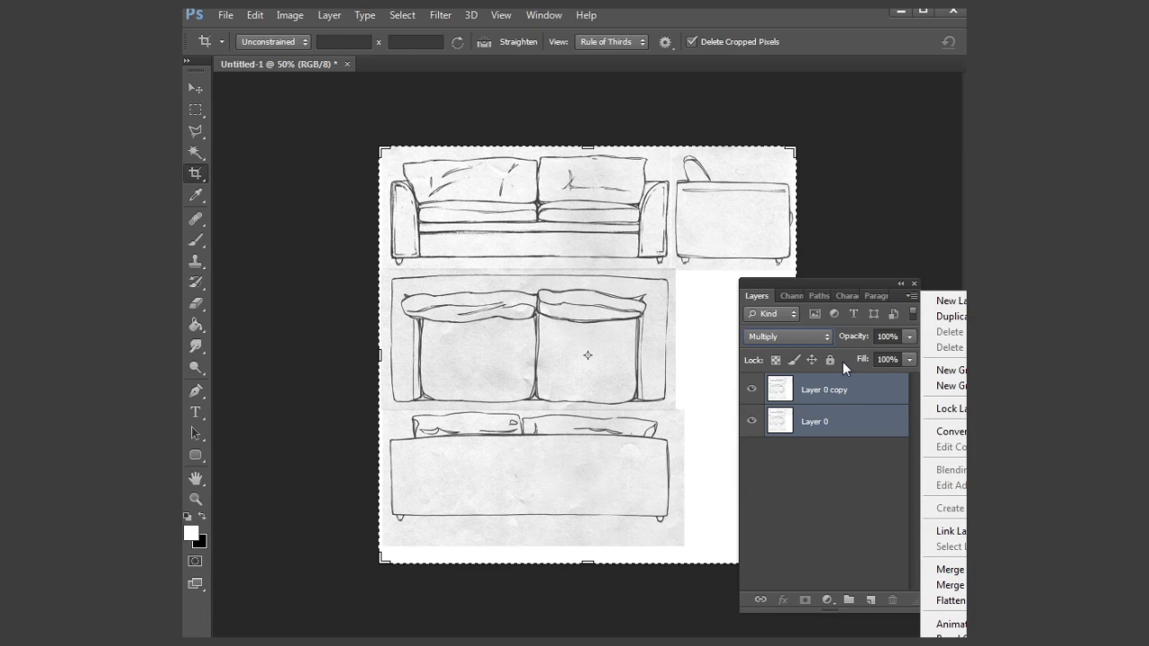
left_click(818, 292)
left_click_drag(783, 293, 364, 222)
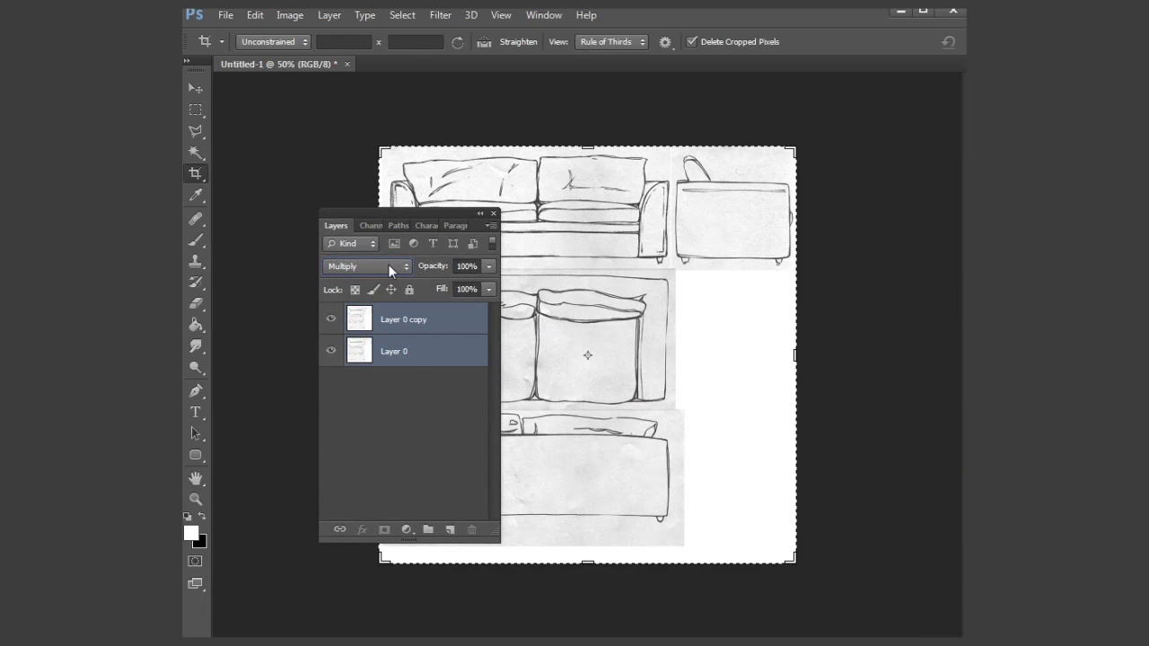
left_click(490, 225)
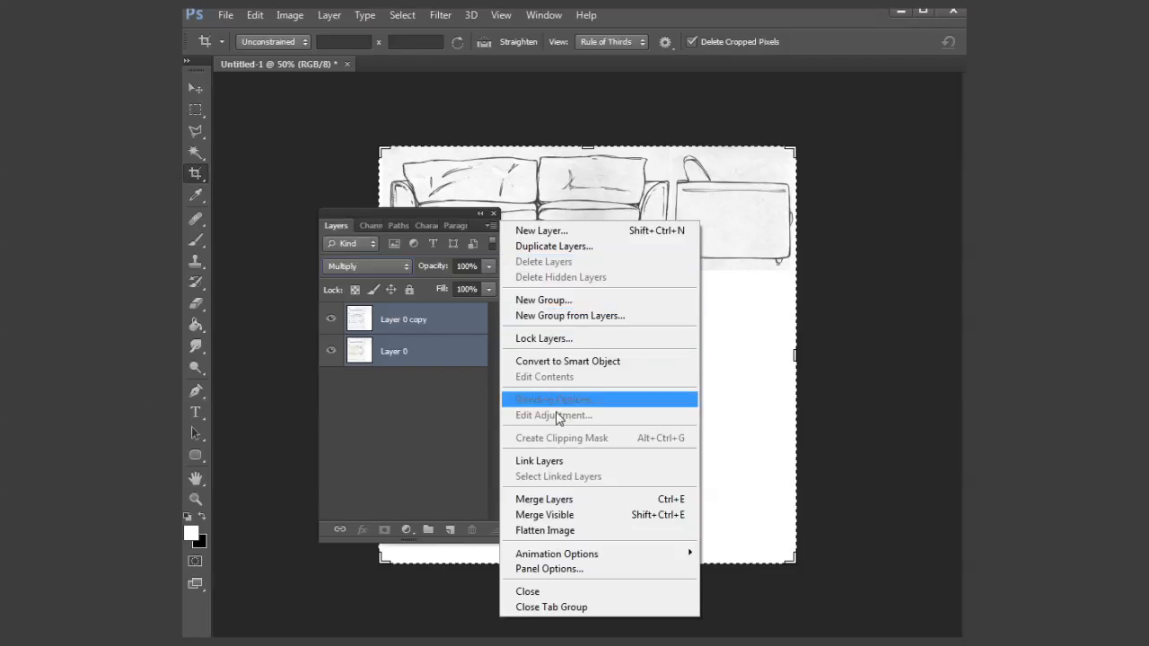
left_click(566, 499)
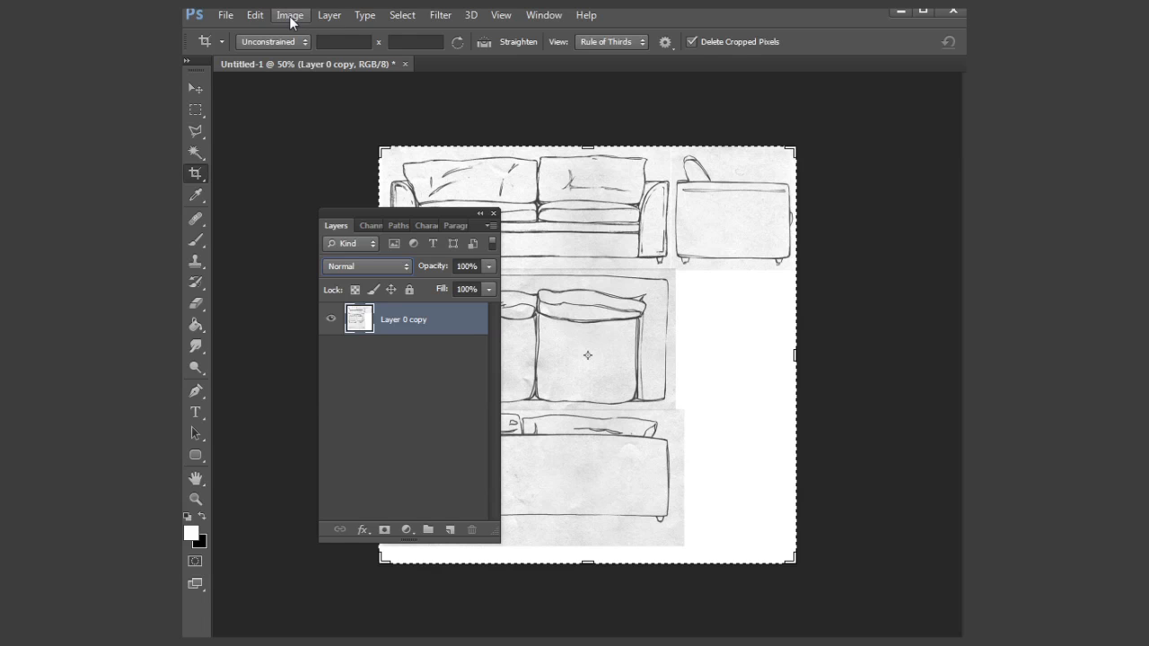
Start a Levels adjustment on the merged layer and sample a dark line of the front view as the black point.
left_click(290, 18)
mouse_move(311, 60)
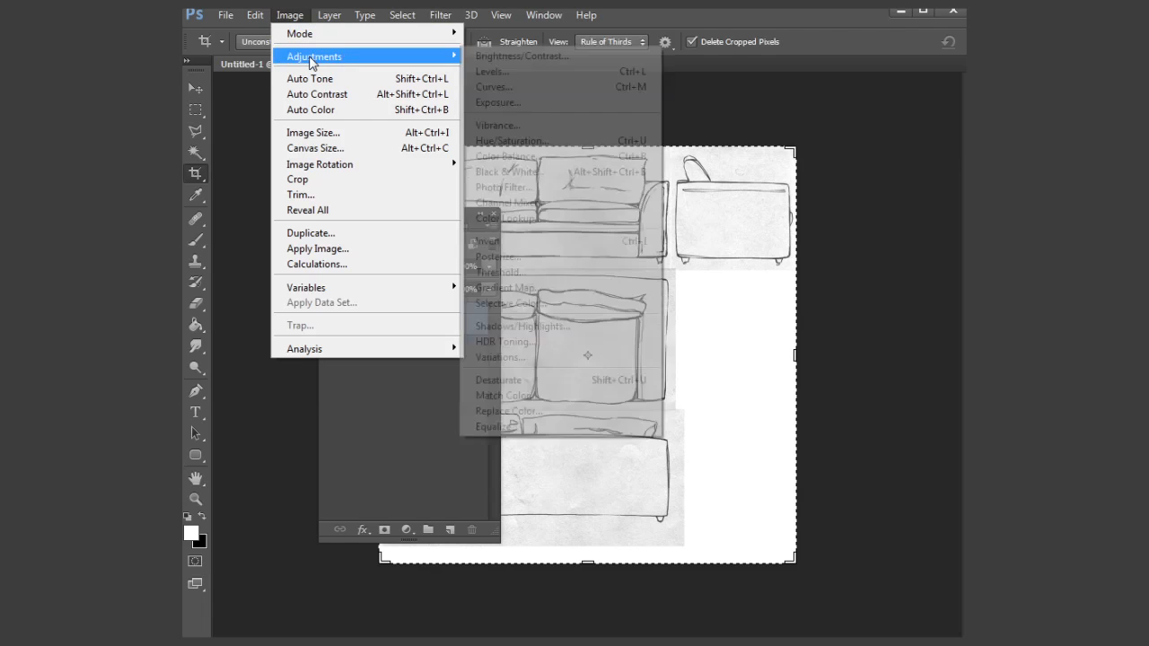
left_click(523, 75)
left_click_drag(419, 212, 359, 469)
left_click_drag(847, 484, 735, 317)
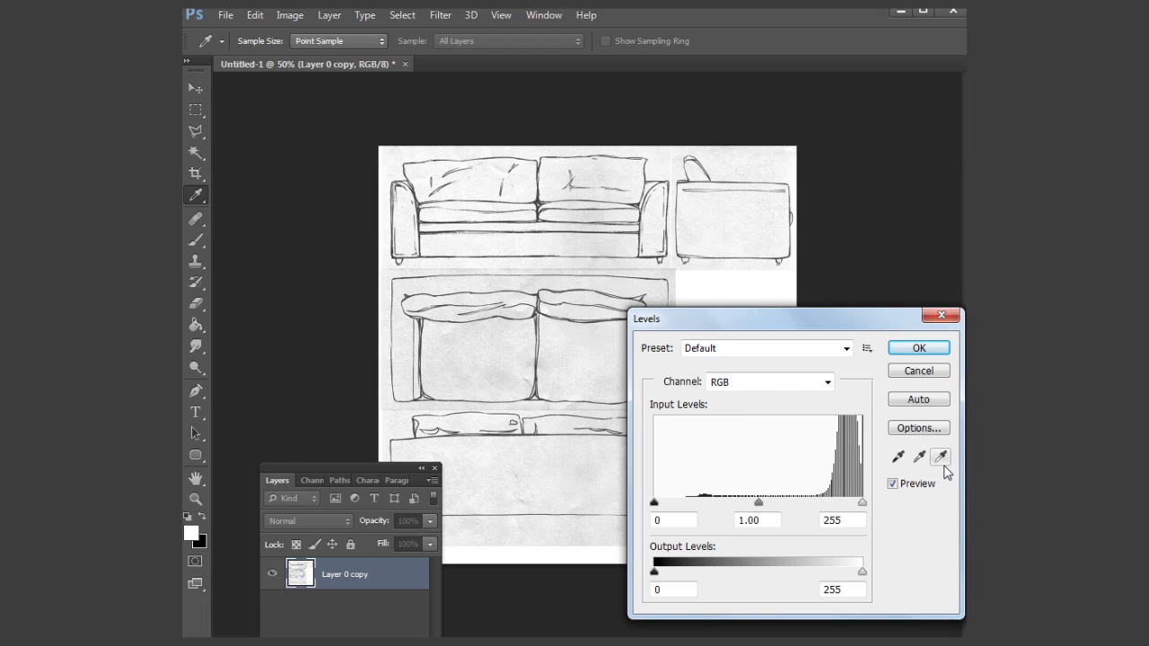
left_click(897, 459)
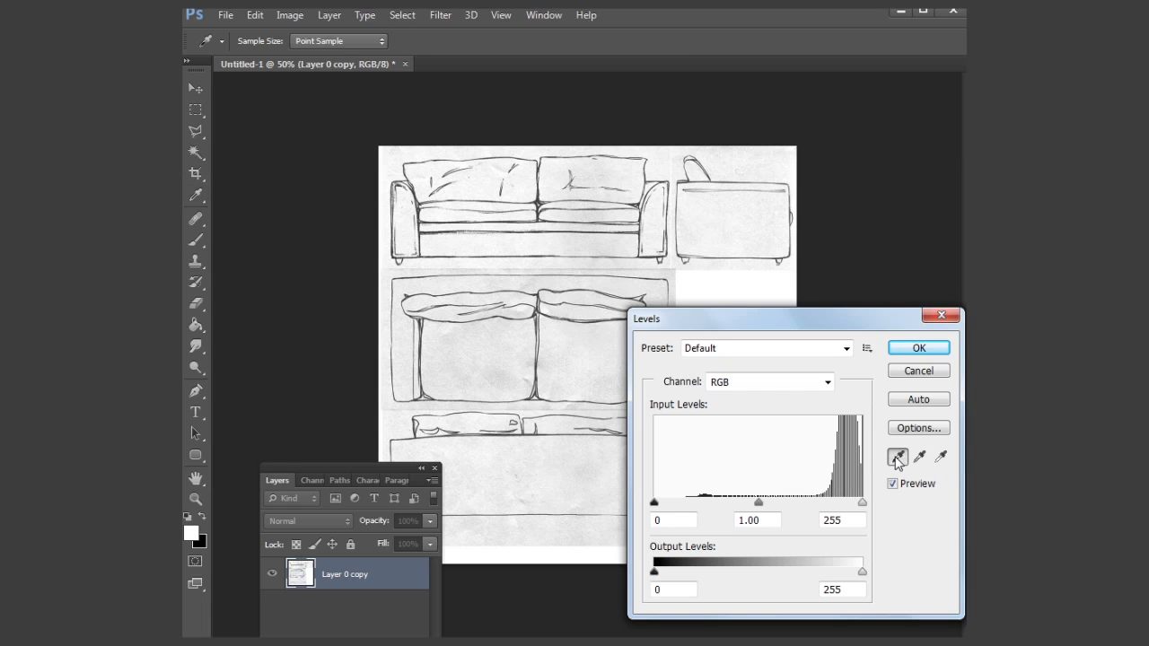
left_click(423, 233)
Sample the grey paper in and around the top view as the Levels white point and apply the adjustment.
left_click(940, 459)
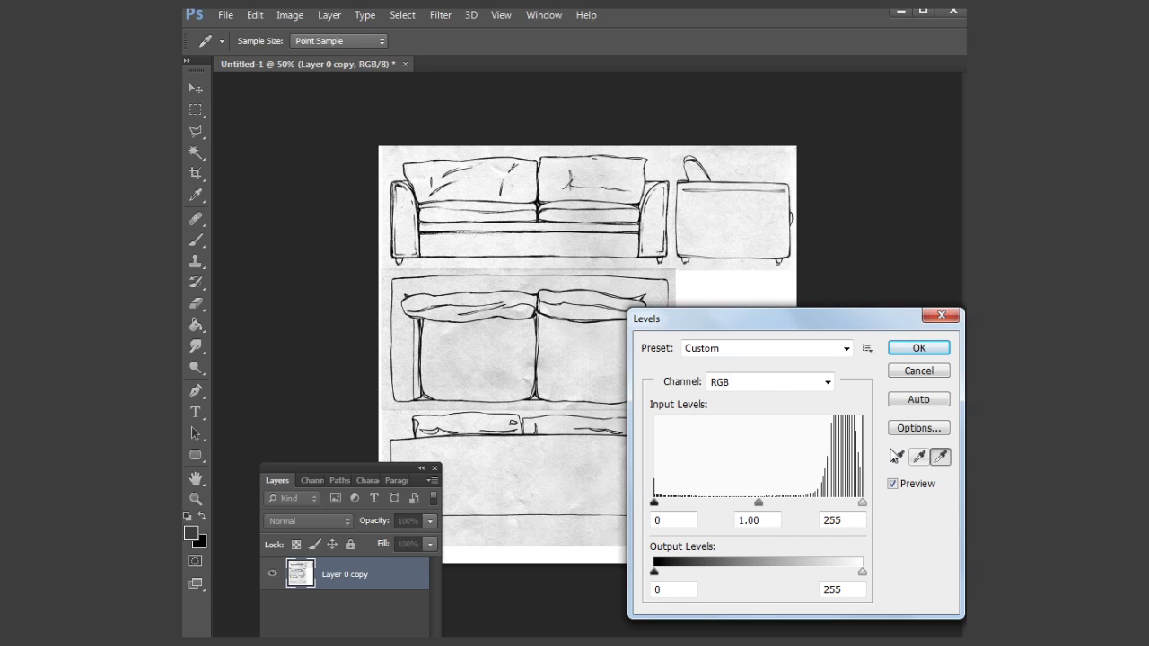
left_click(510, 377)
left_click(530, 284)
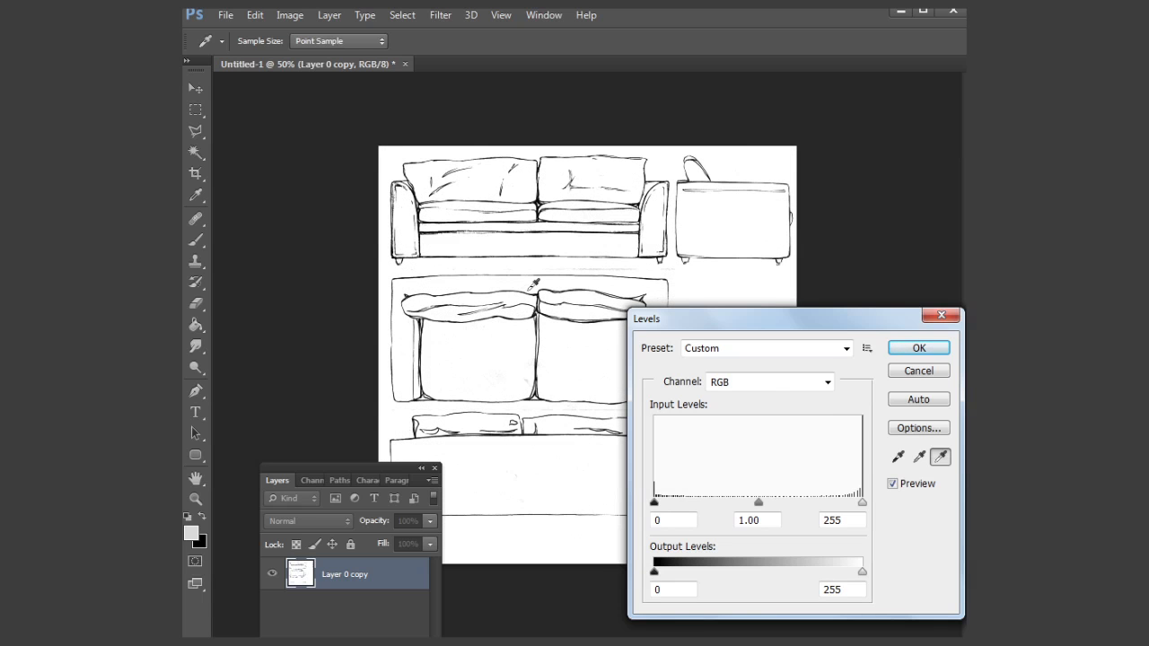
left_click(533, 375)
left_click(508, 375)
left_click(918, 348)
Choose the Brush tool and set the foreground colour to pure white (ffffff) for painting out leftover specks.
key("c")
left_click(195, 499)
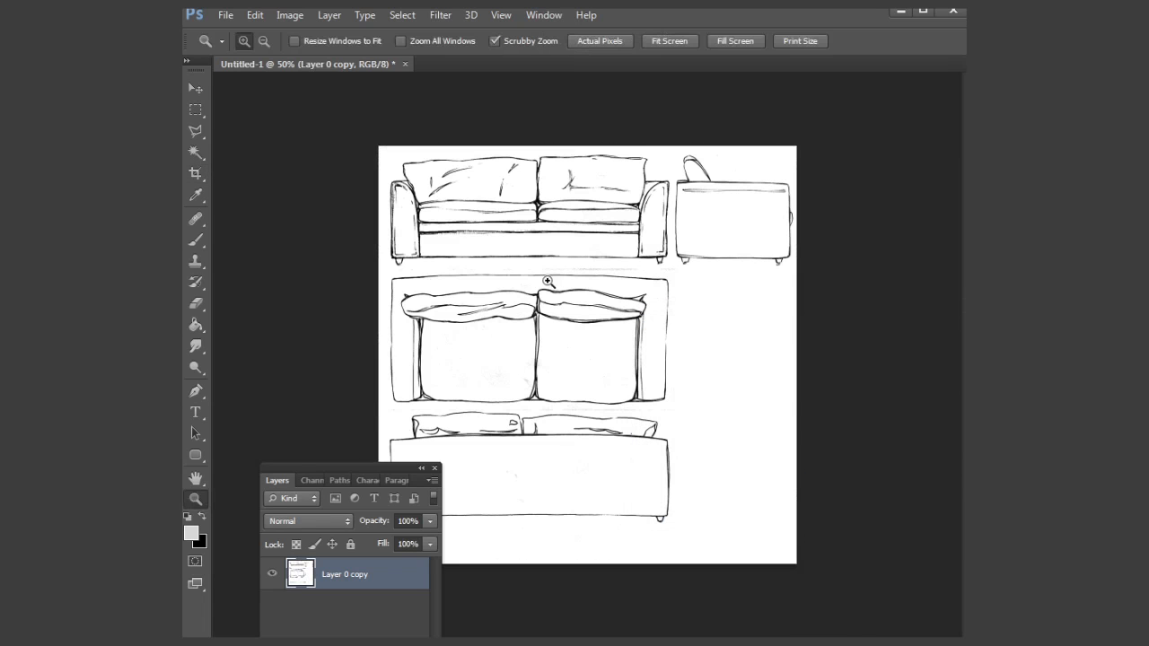
left_click(573, 263)
left_click(593, 212)
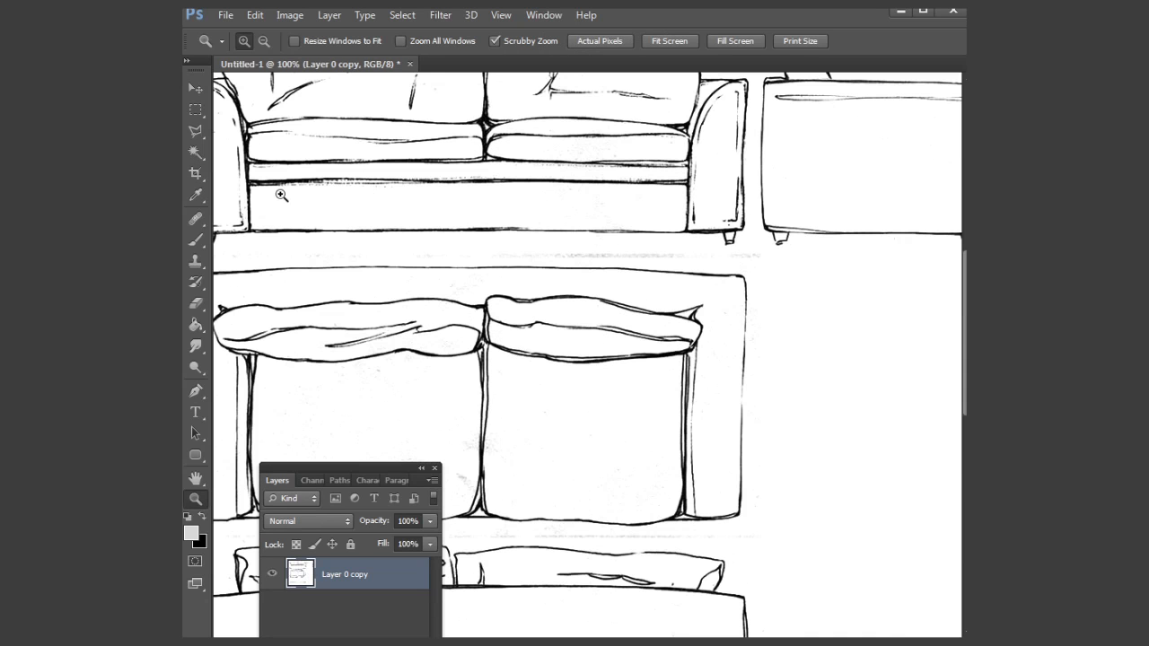
left_click(195, 241)
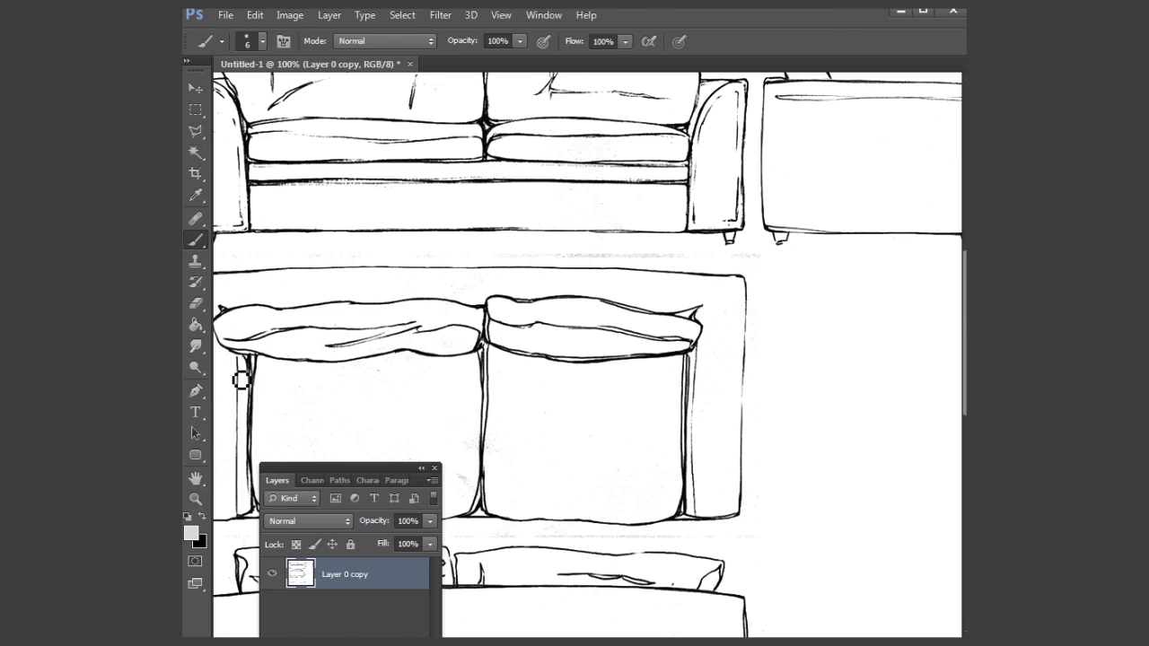
left_click(190, 534)
left_click_drag(797, 508, 625, 379)
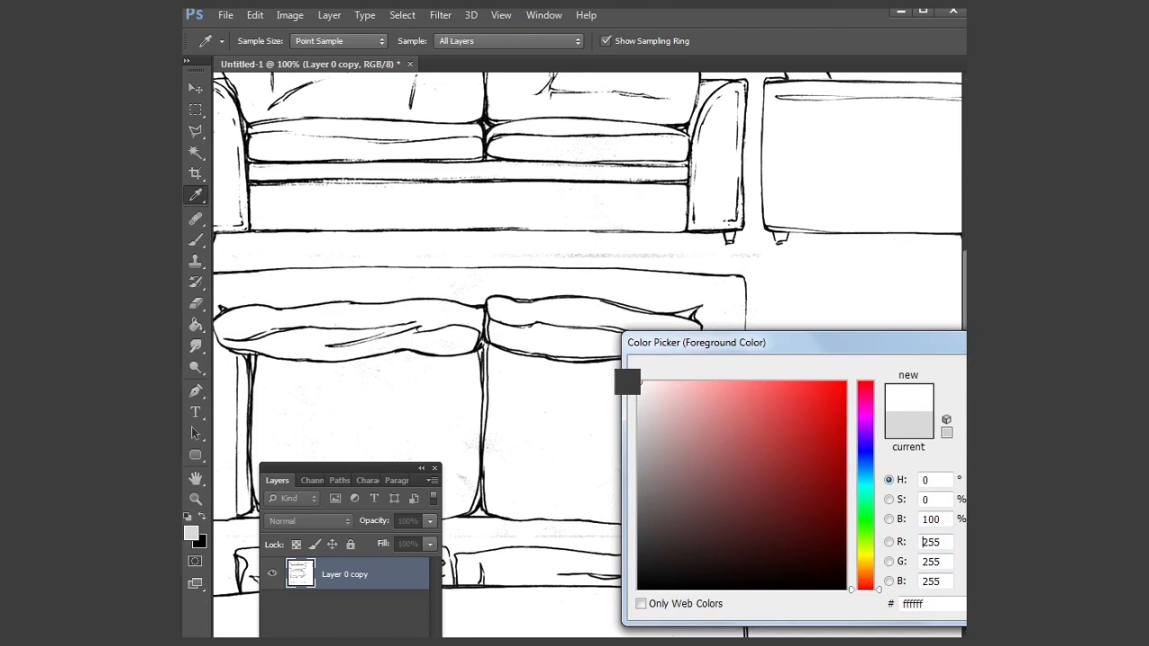
key("Return")
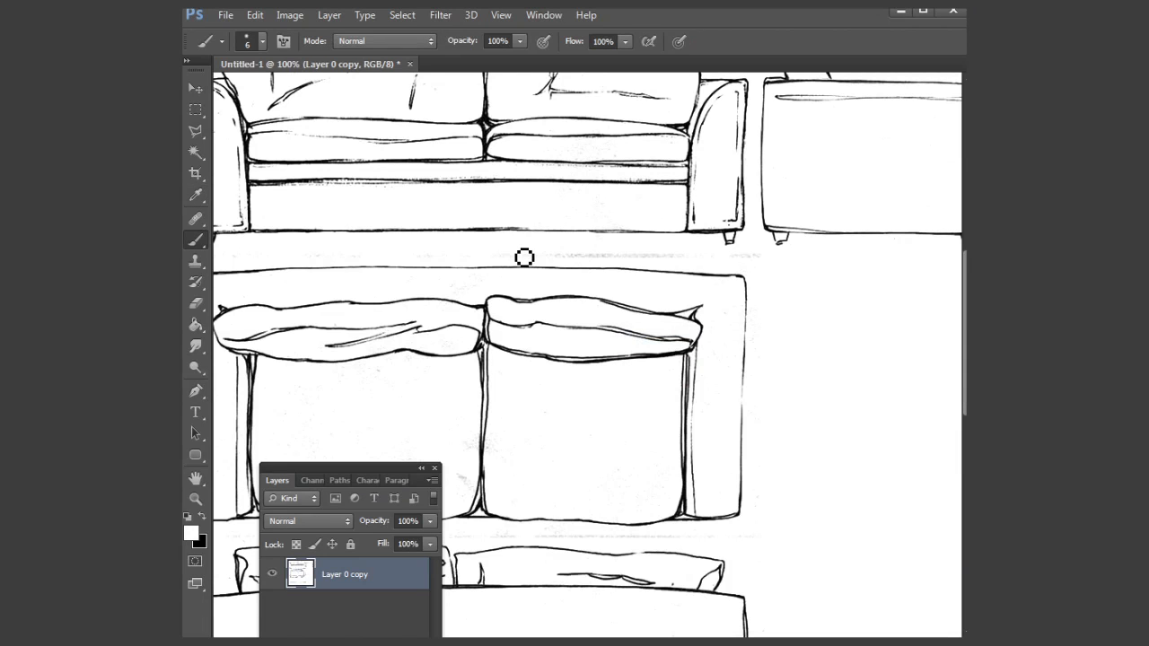
Paint out the grey smudge line between the front and top views with a white 20 px brush.
key("bracketright")
key("bracketright")
key("bracketright")
key("bracketright")
key("bracketright")
key("bracketright")
key("bracketright")
key("bracketleft")
left_click(762, 259, "shift")
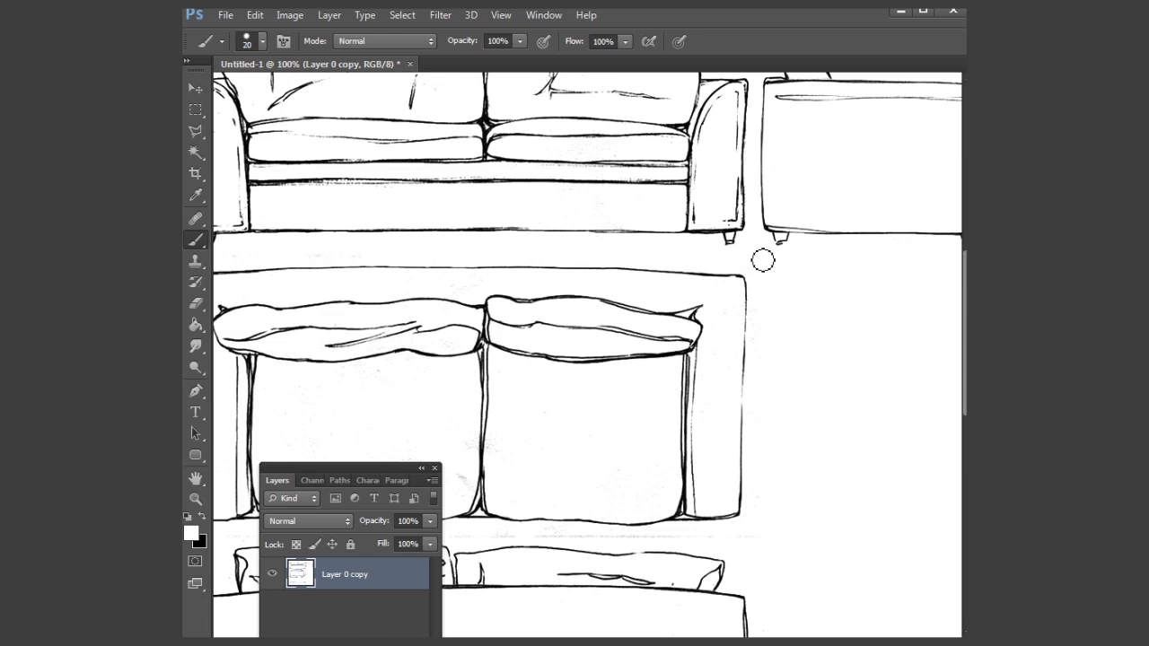
Paint out the grey smudge line between the top and back views with a white 10 px brush.
key("space")
left_click_drag(648, 463, 814, 333)
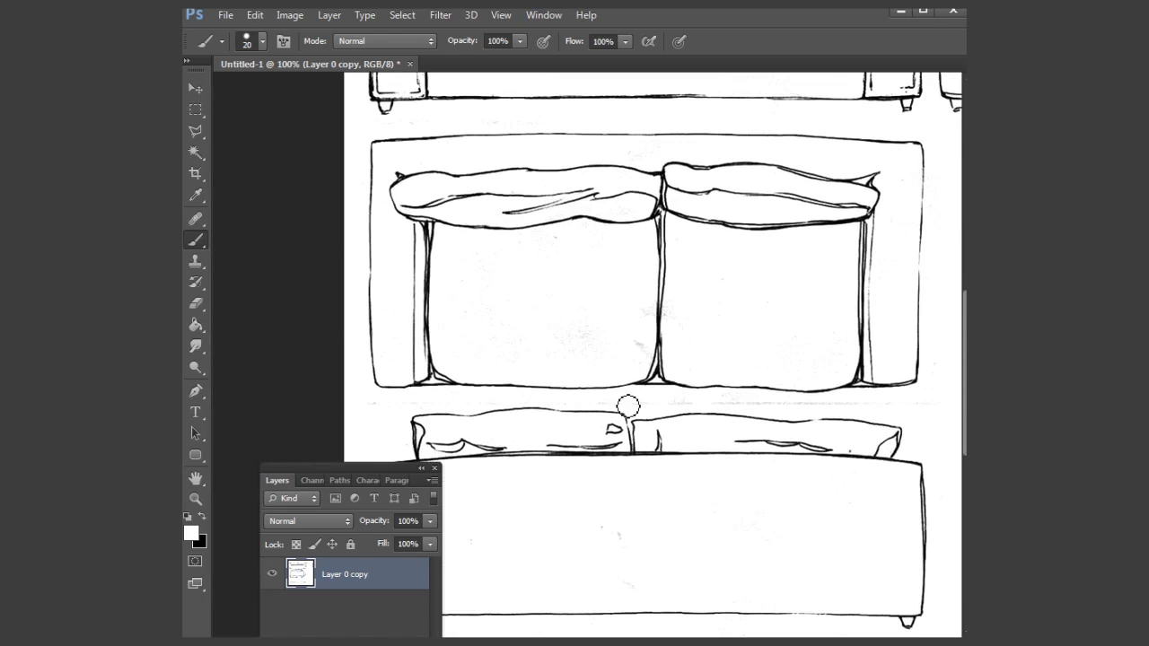
key("bracketleft")
left_click(606, 408)
left_click(936, 410, "shift")
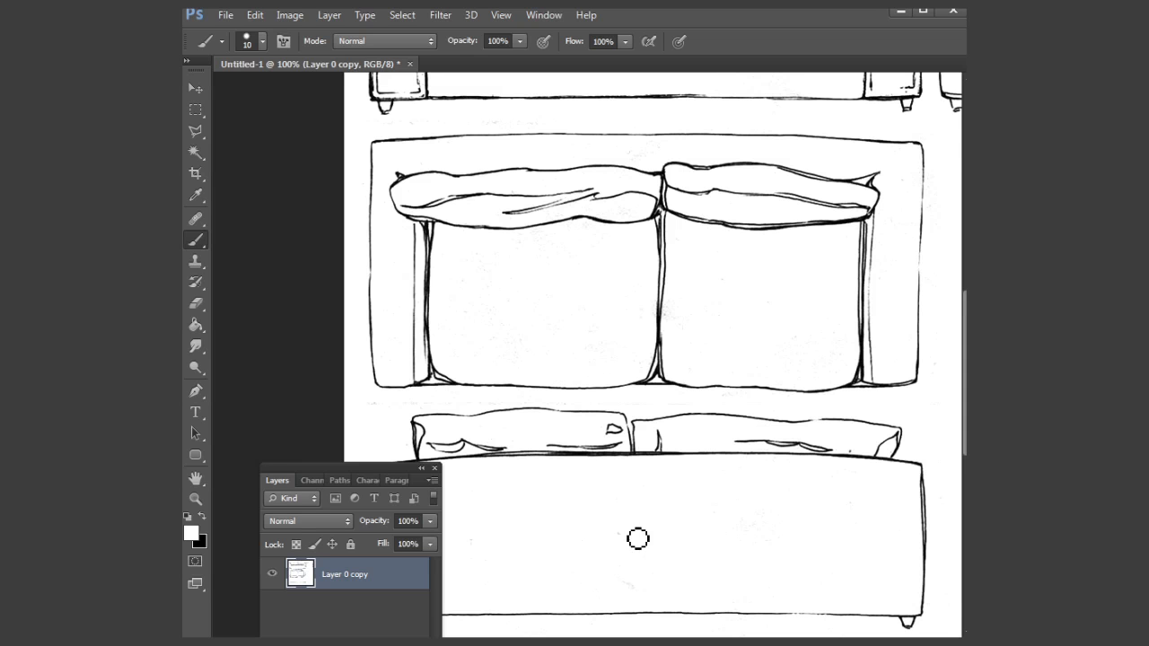
Paint out the leftover grey specks on the top view's seat cushions and the back view.
left_click_drag(706, 297, 660, 336)
left_click_drag(500, 357, 658, 216)
left_click_drag(687, 407, 706, 285)
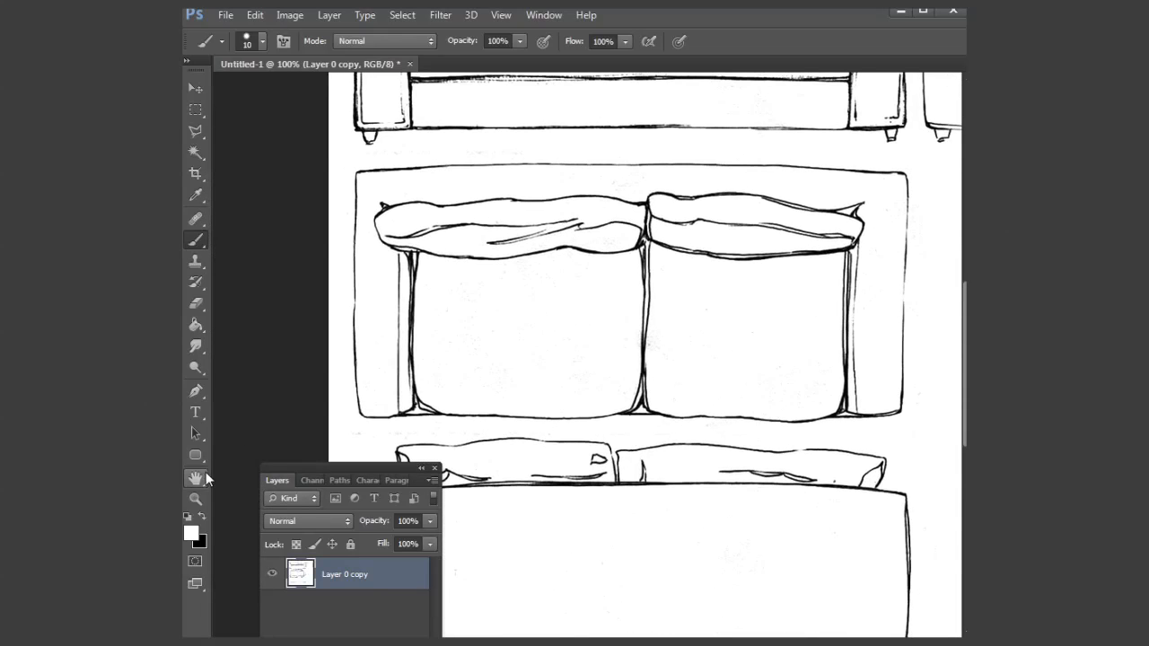
left_click(195, 499)
left_click(660, 361, "alt")
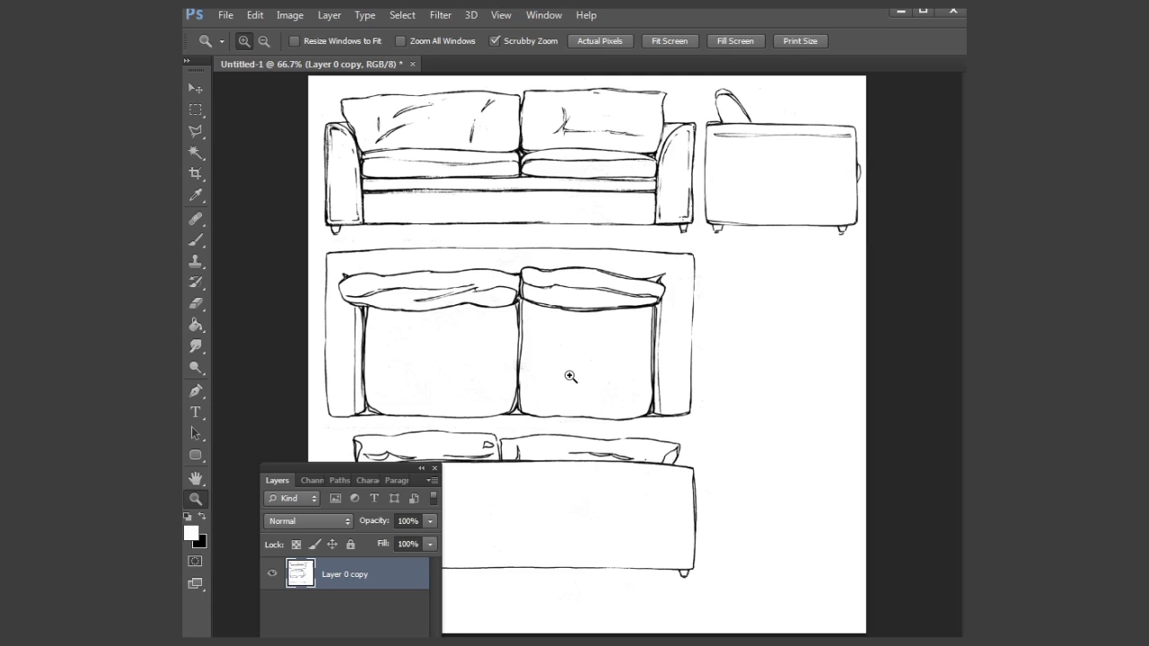
Add a new layer beneath the sketch layer and fill it with white.
left_click_drag(386, 465, 364, 490)
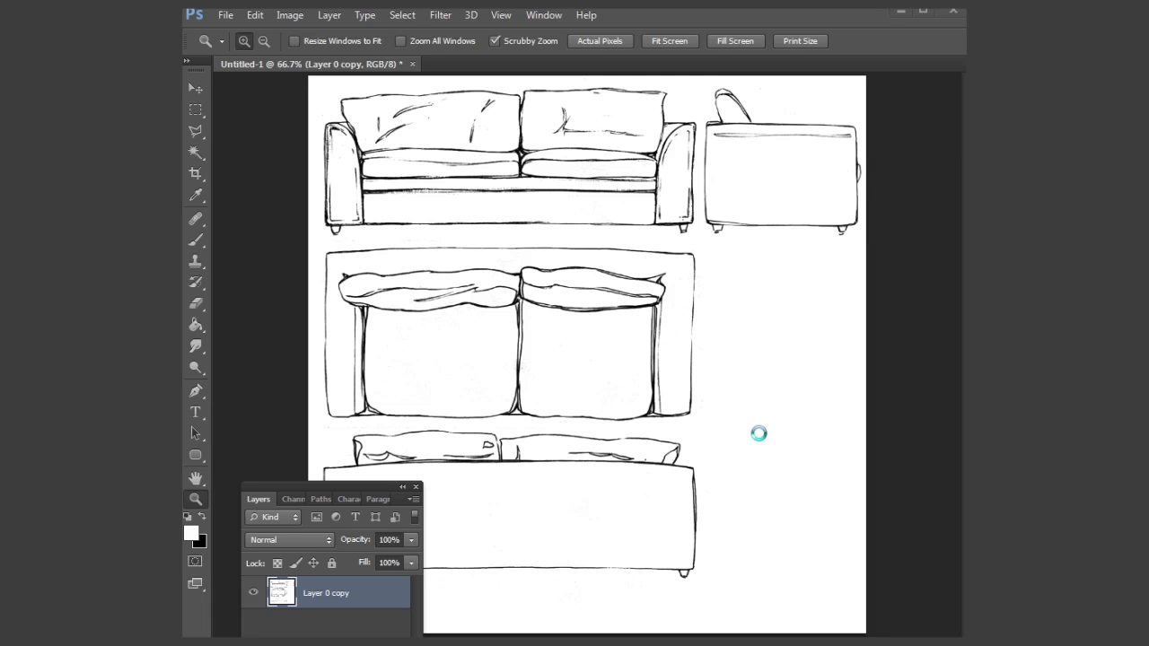
left_click_drag(343, 487, 847, 315)
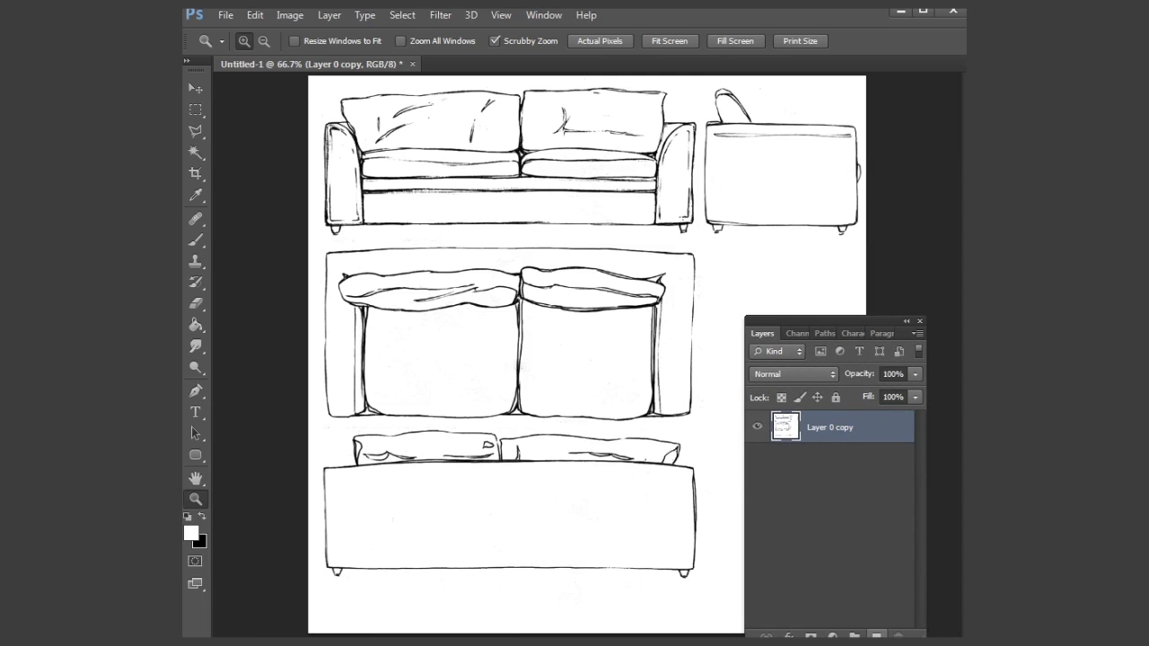
left_click(876, 635)
left_click_drag(819, 425, 823, 474)
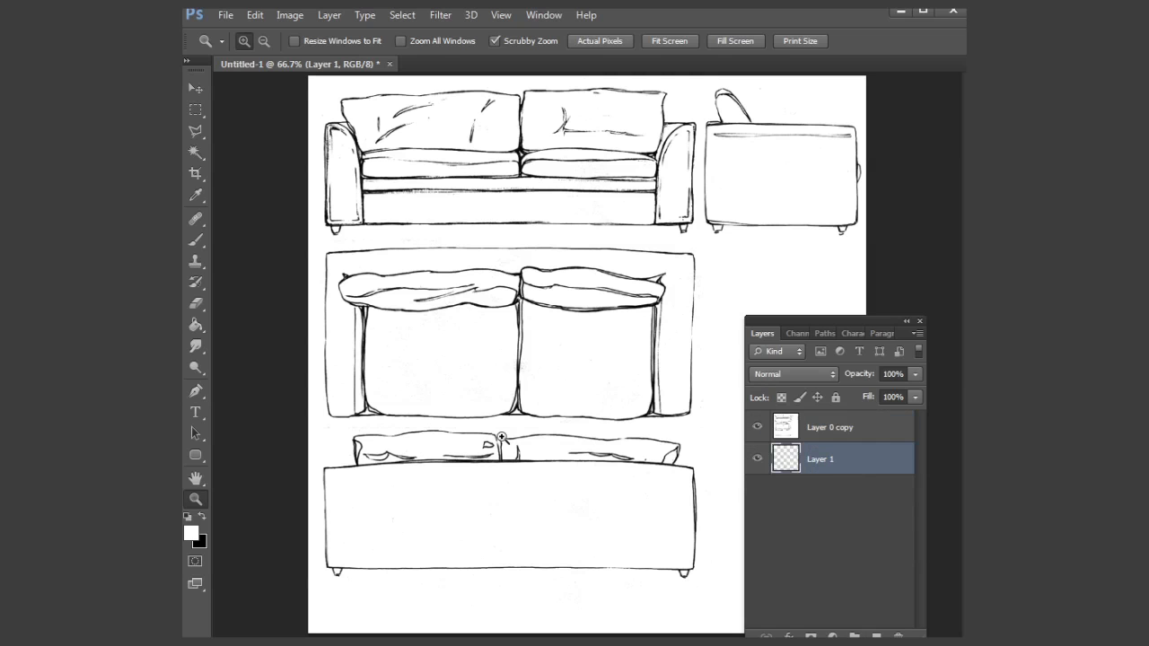
left_click(196, 325)
left_click(637, 454)
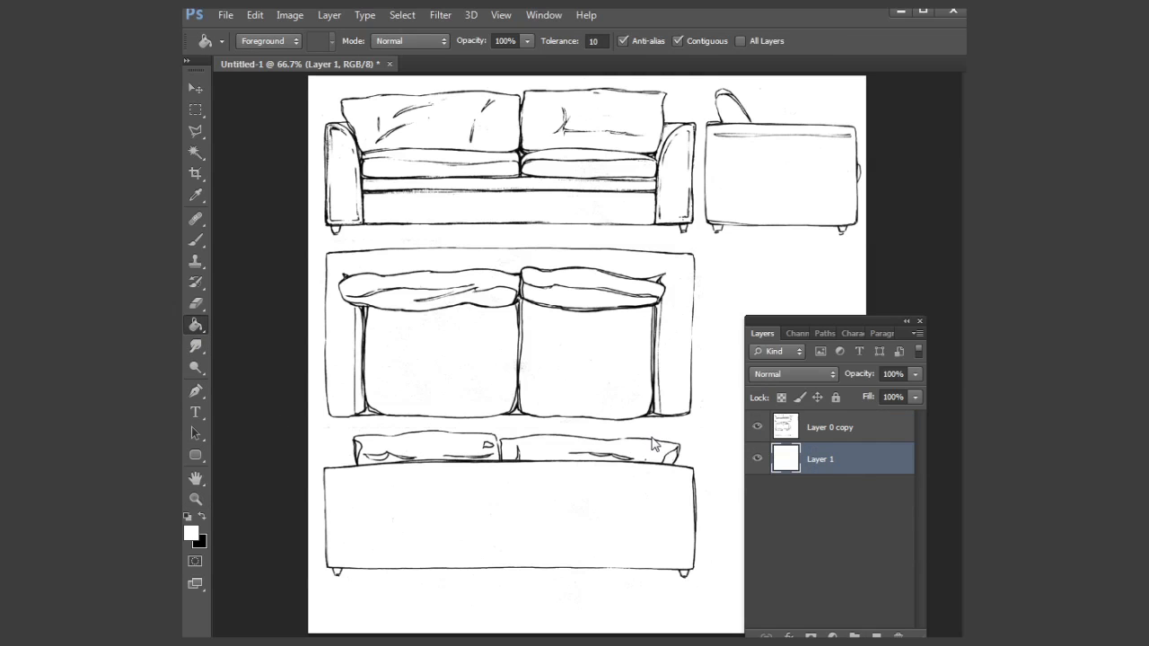
Add another layer between the white layer and the sketch and fill it with black.
left_click(876, 636)
left_click(202, 513)
left_click(631, 409)
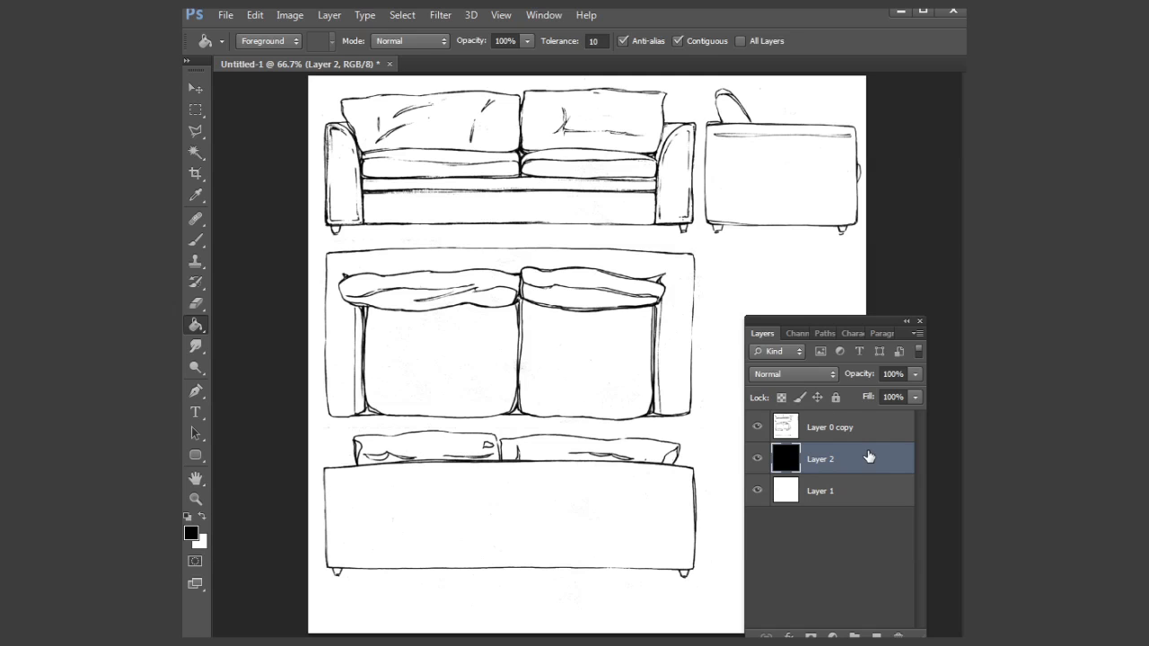
Set the black layer's opacity to 70% and check its grey with the sketch layer briefly hidden.
left_click(893, 373)
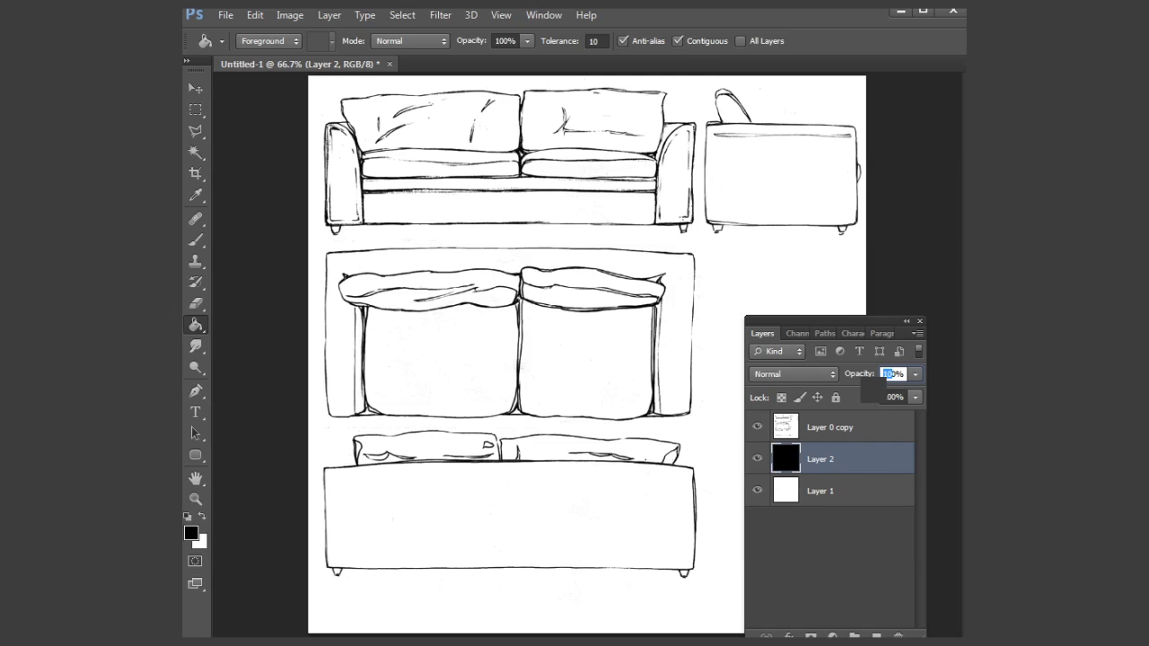
type("70")
key("Return")
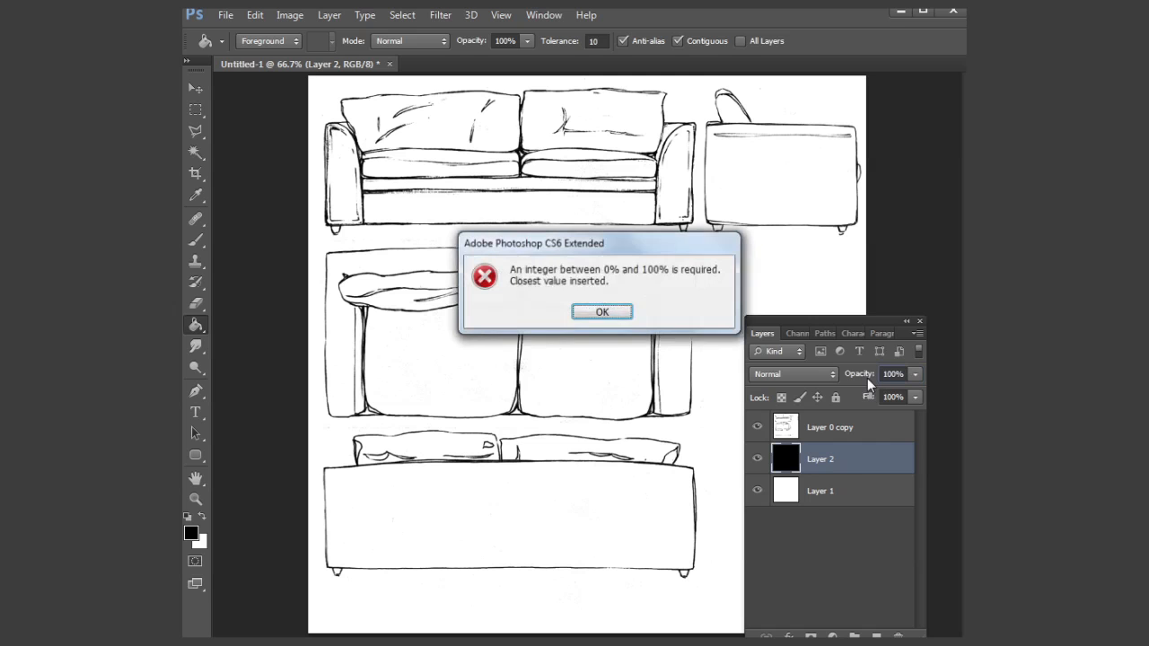
left_click(598, 311)
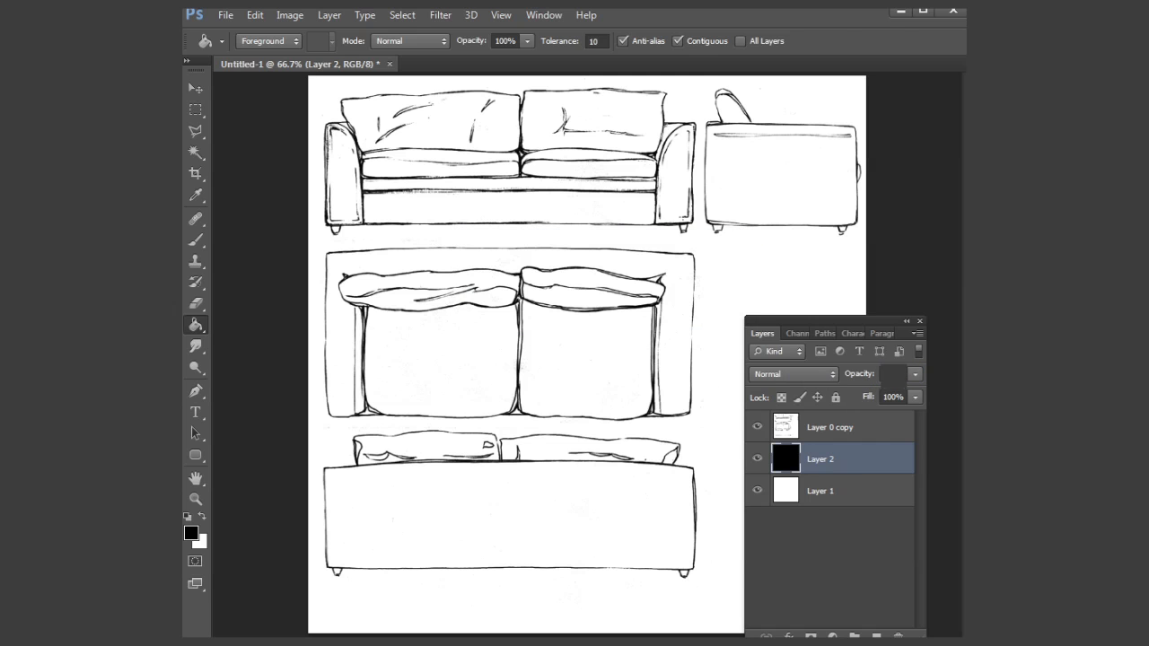
type("70")
key("Return")
left_click(757, 428)
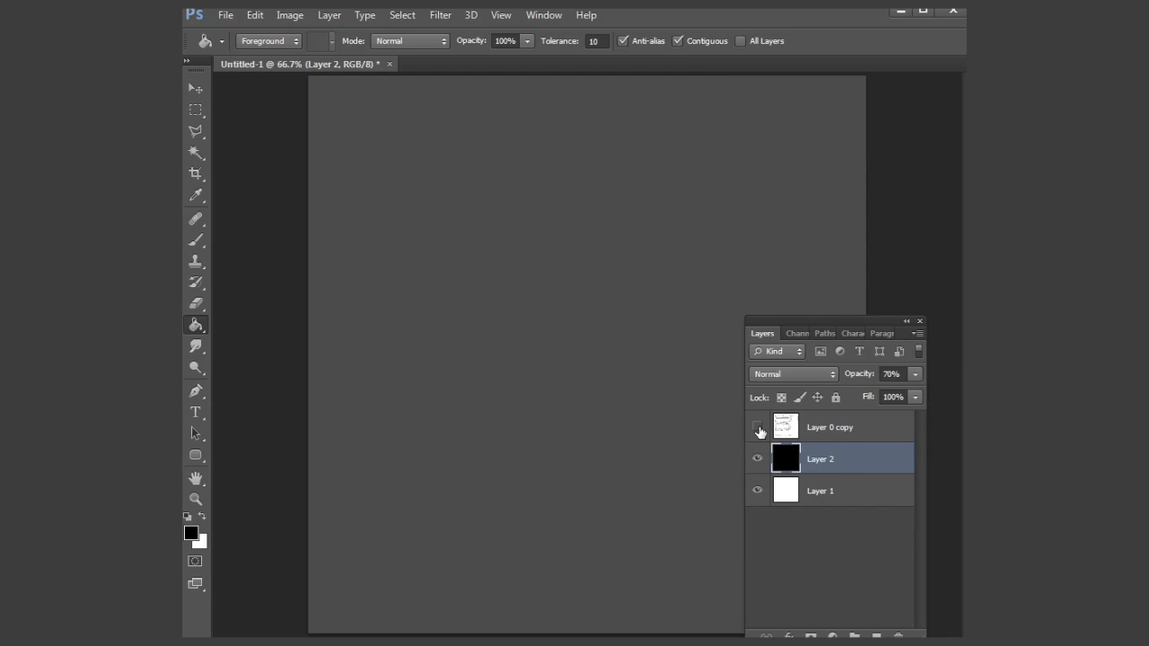
left_click(757, 428)
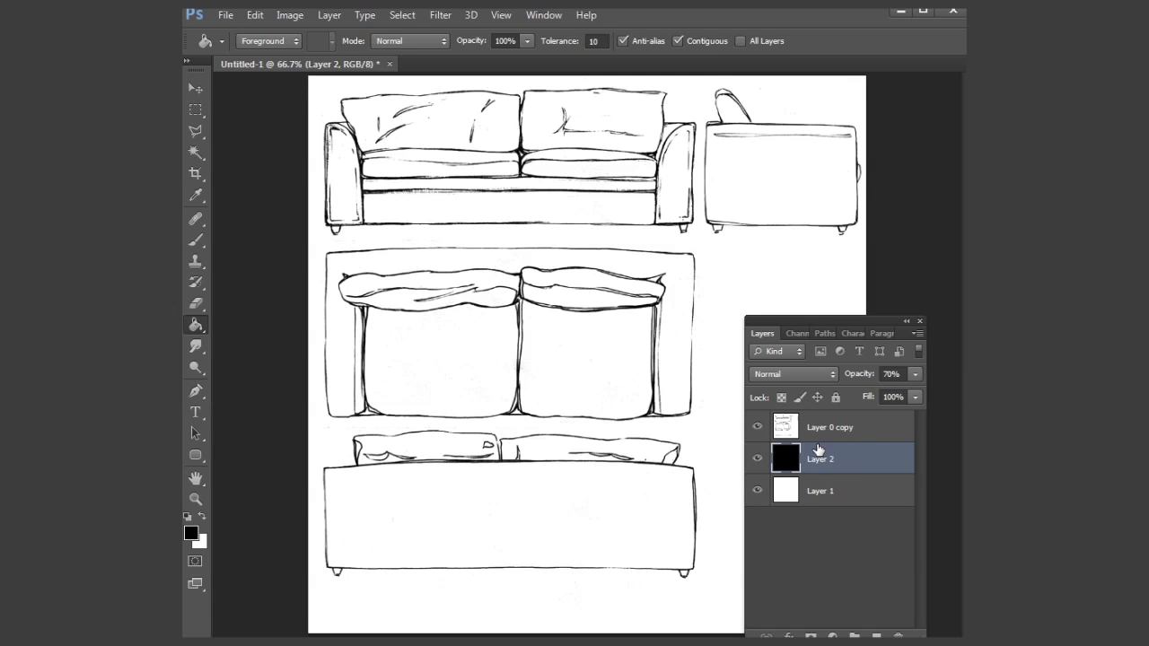
Change the sketch layer's blend mode to Multiply.
left_click(820, 432)
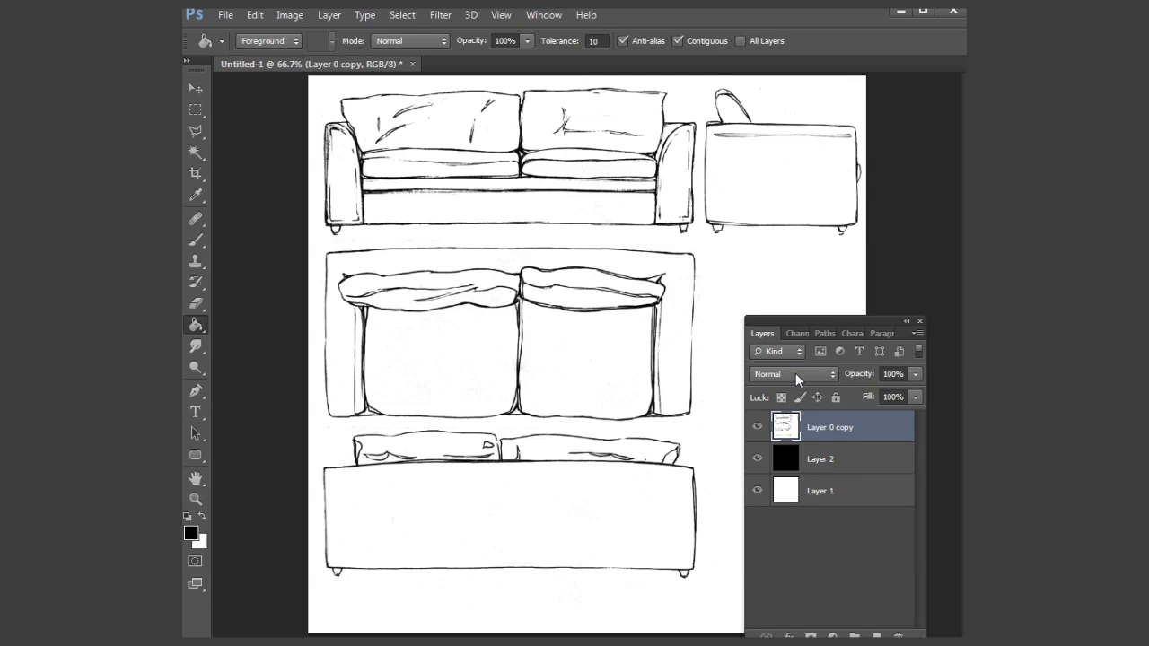
left_click(795, 373)
left_click(777, 445)
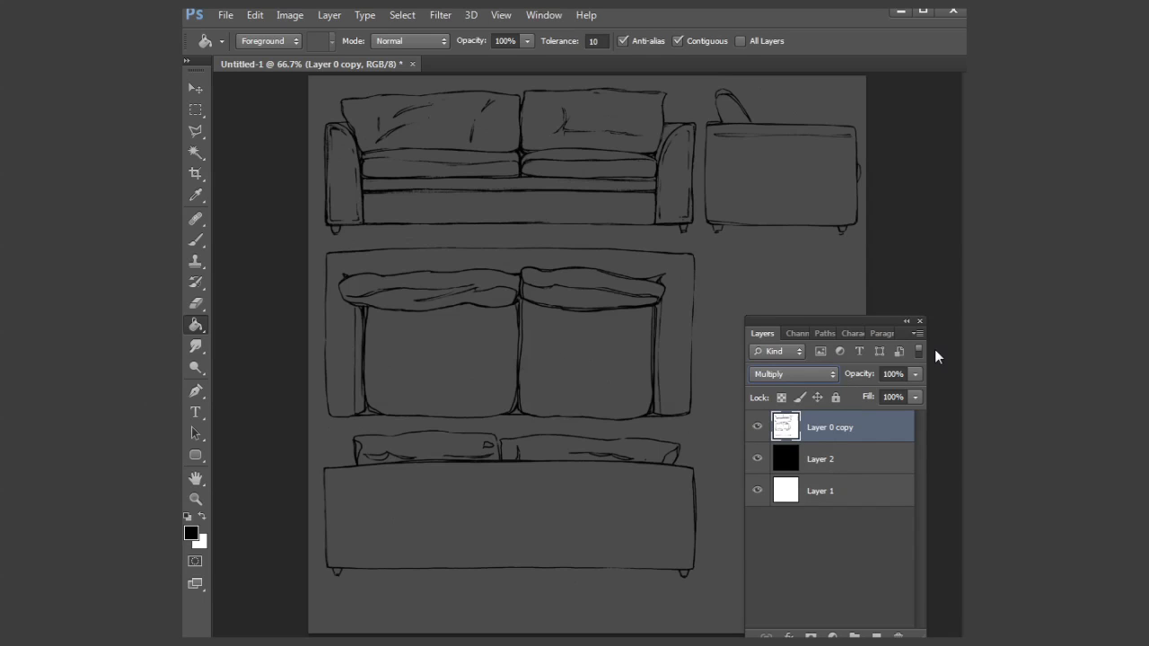
Set the black layer's opacity to 60%.
left_click(858, 459)
left_click(892, 373)
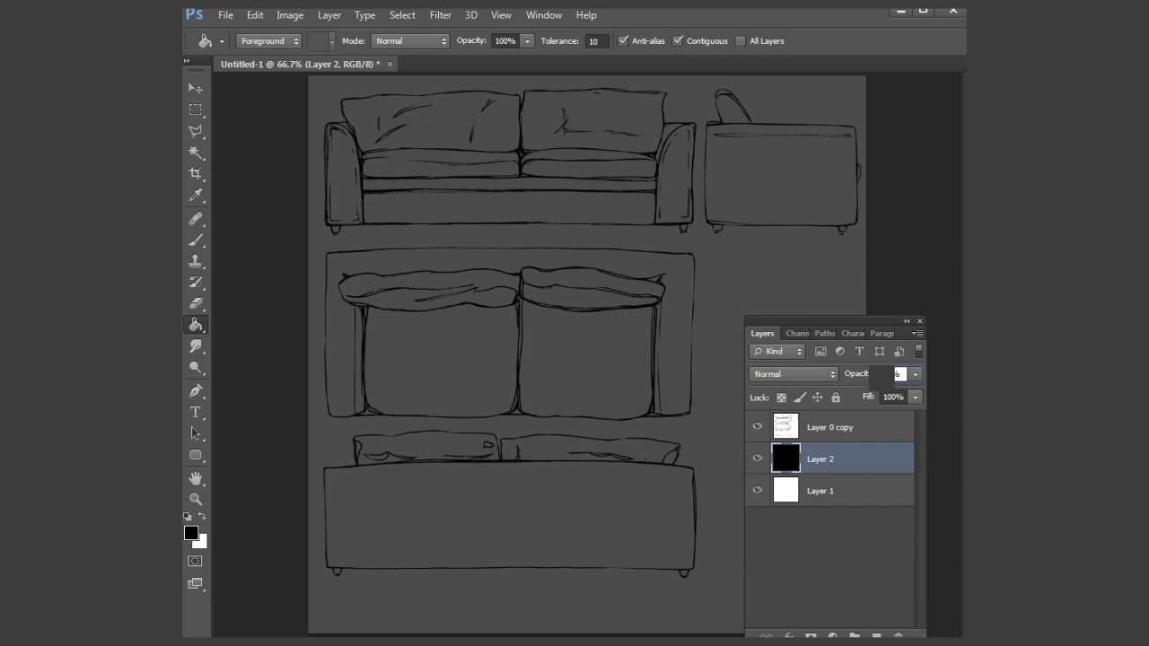
type("60")
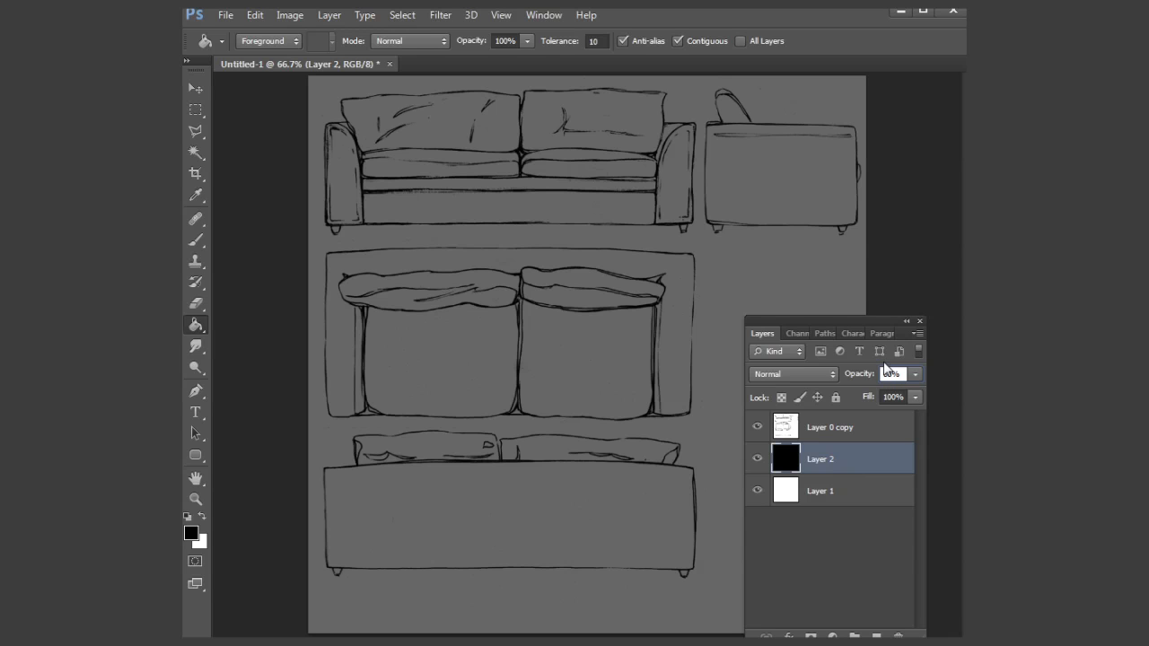
left_click(195, 88)
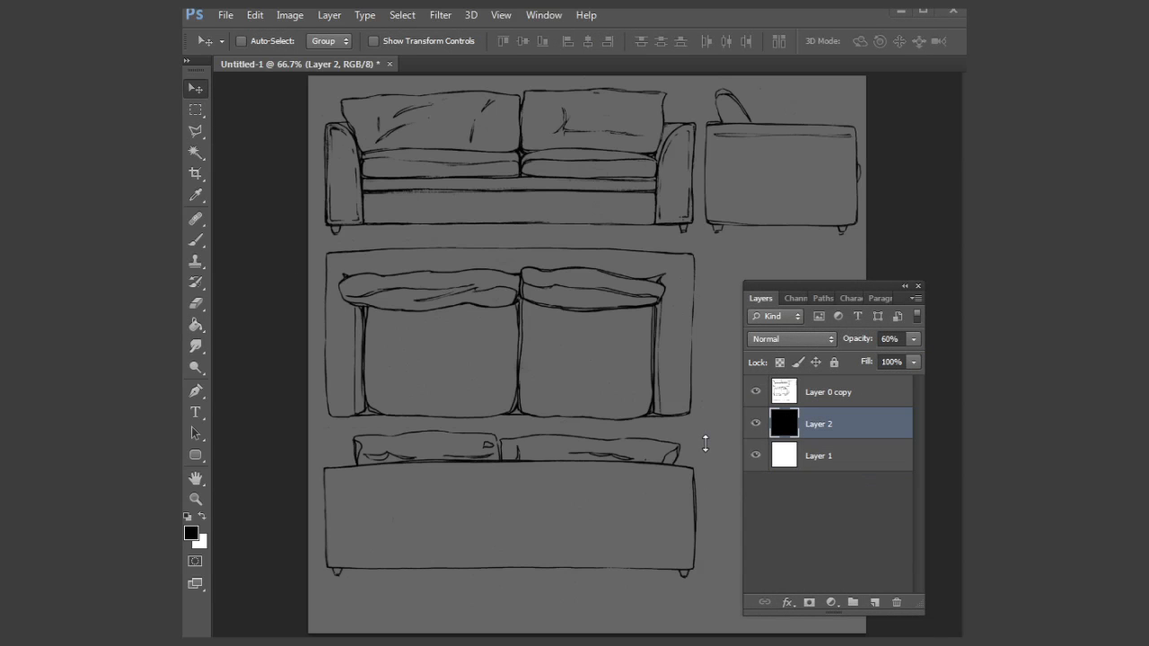
Check the document's pixel dimensions and resolution in the Image Size settings.
left_click(290, 16)
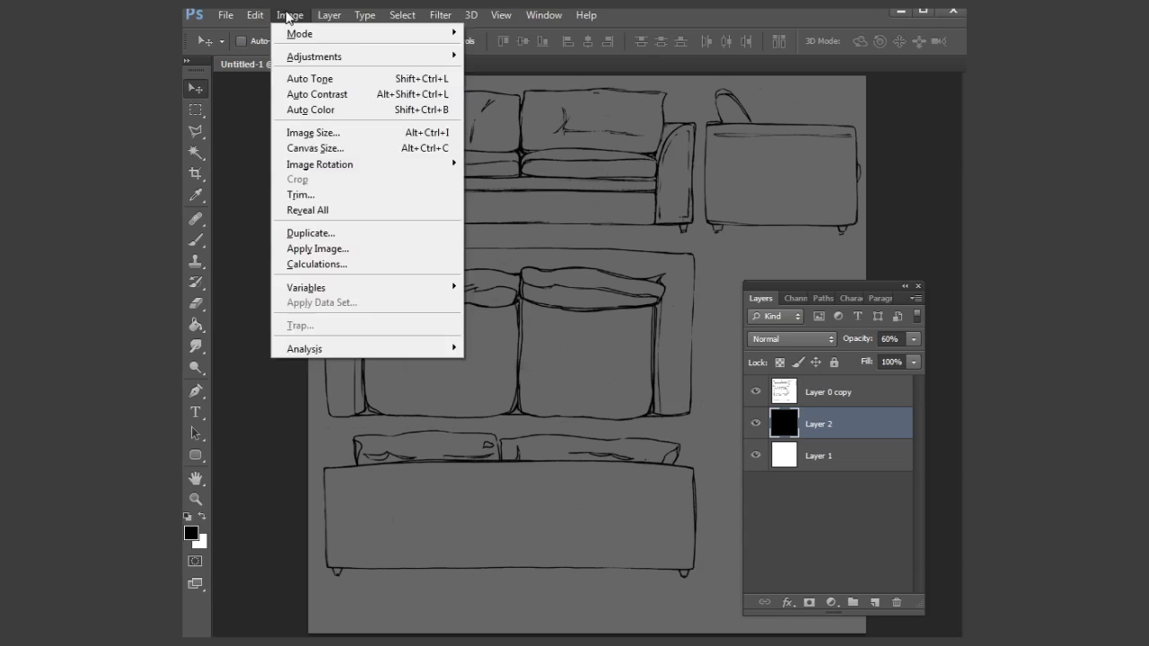
left_click(309, 133)
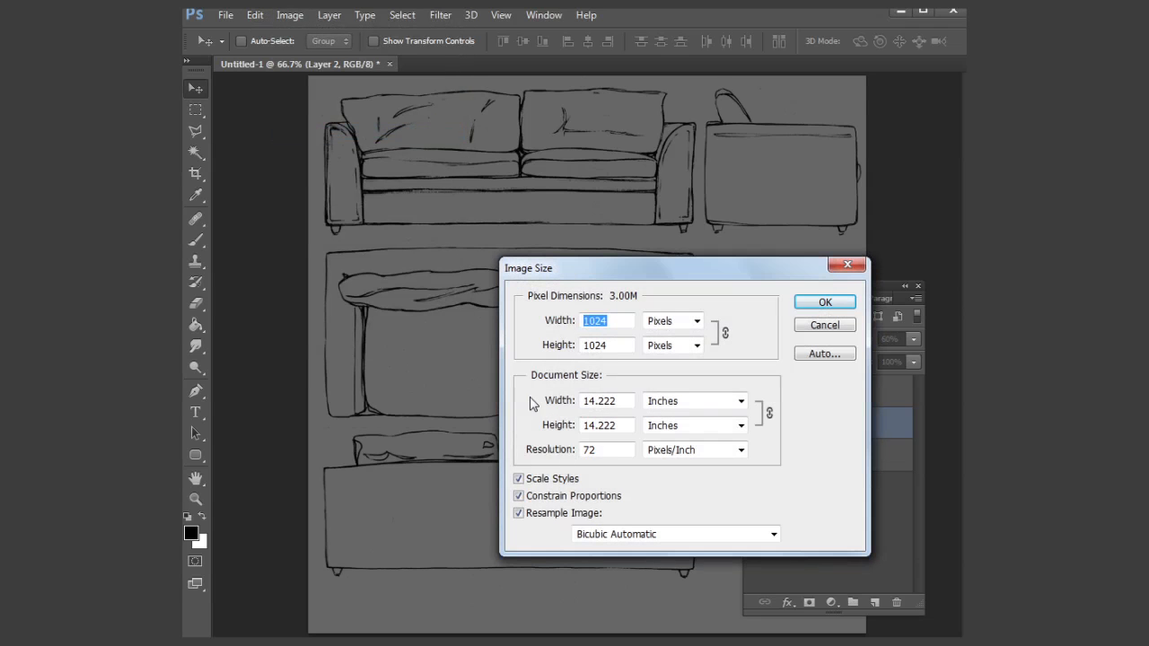
double_click(601, 451)
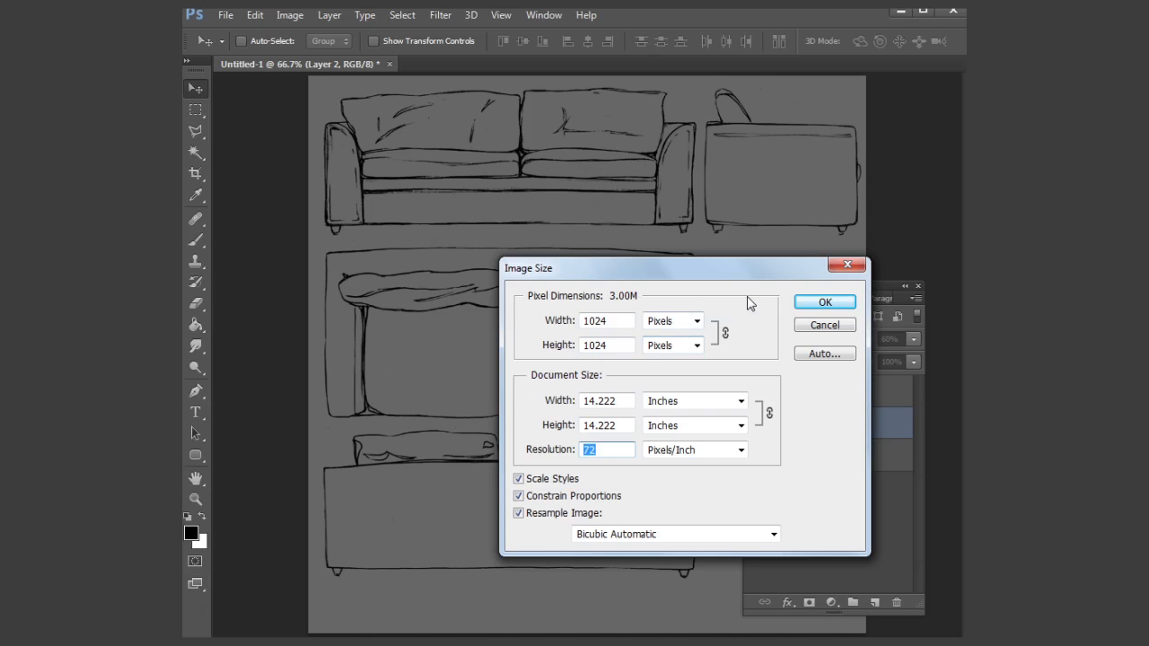
left_click(818, 305)
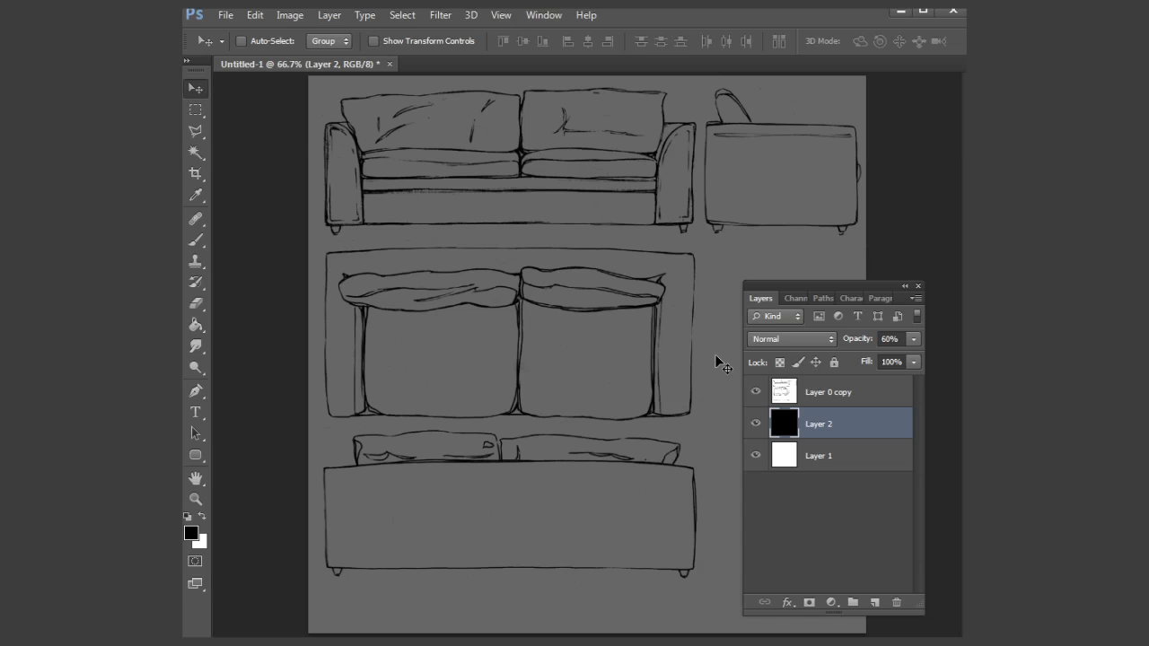
Start saving a copy of the document in the ReferenceDrawingProcess folder with JPEG as the format.
left_click(225, 16)
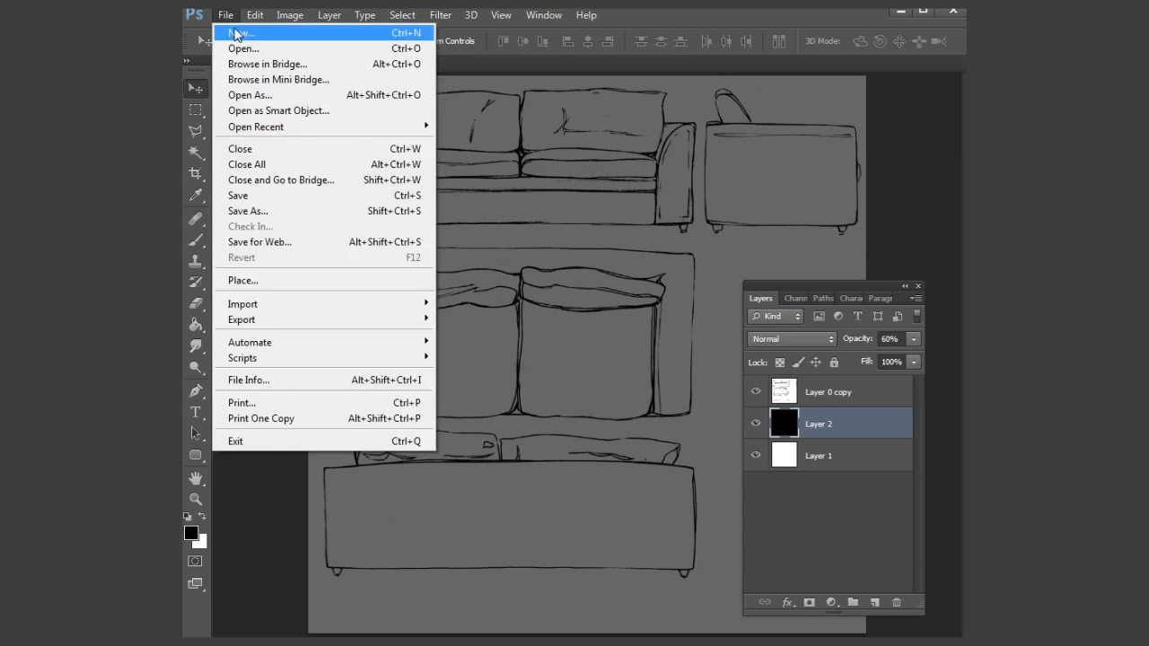
left_click(260, 212)
left_click_drag(951, 107, 458, 51)
left_click(532, 525)
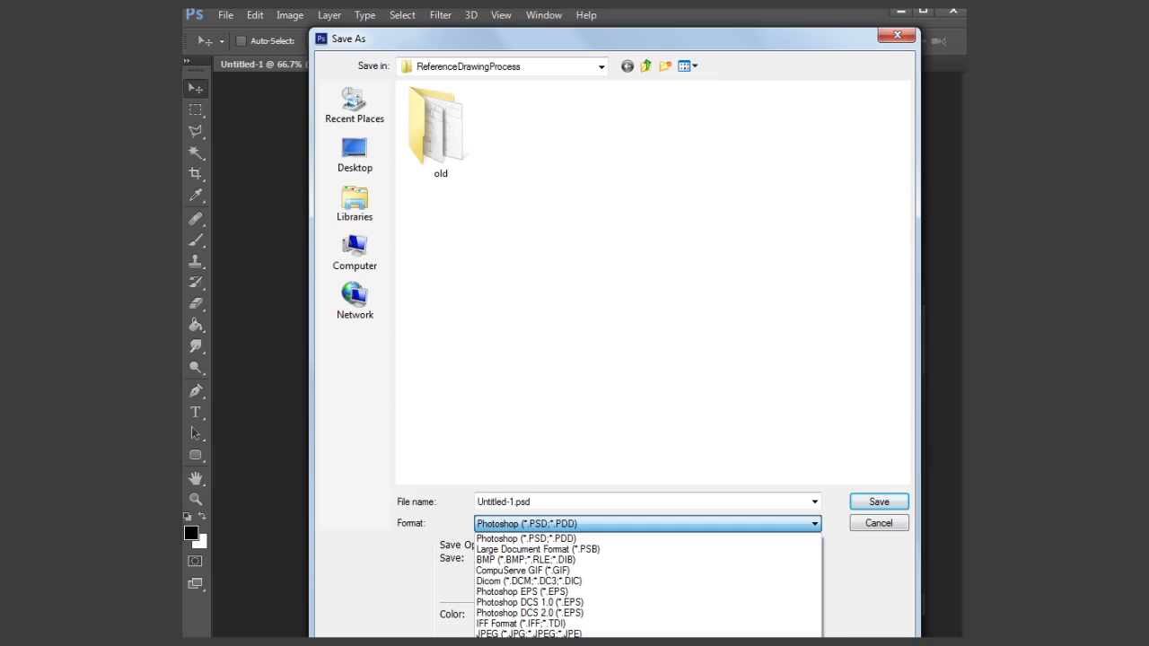
left_click(528, 633)
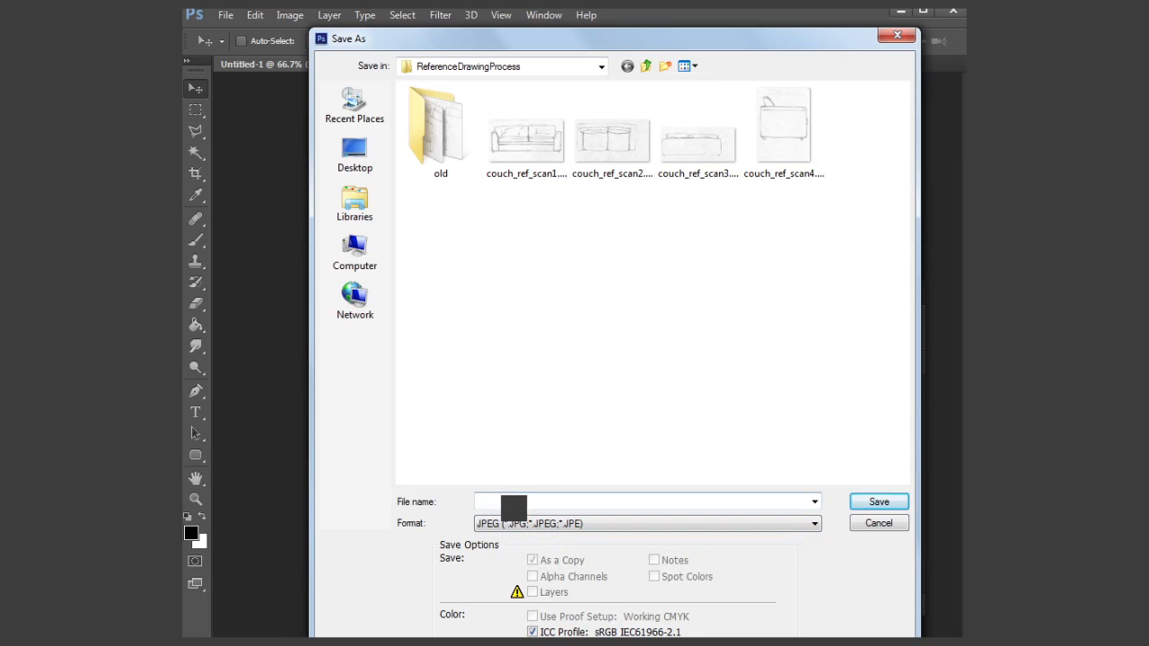
Name the JPEG file Couch_ReferenceDiagrams and save it.
left_click_drag(526, 503, 440, 514)
type("Couch_refereceDiagrams")
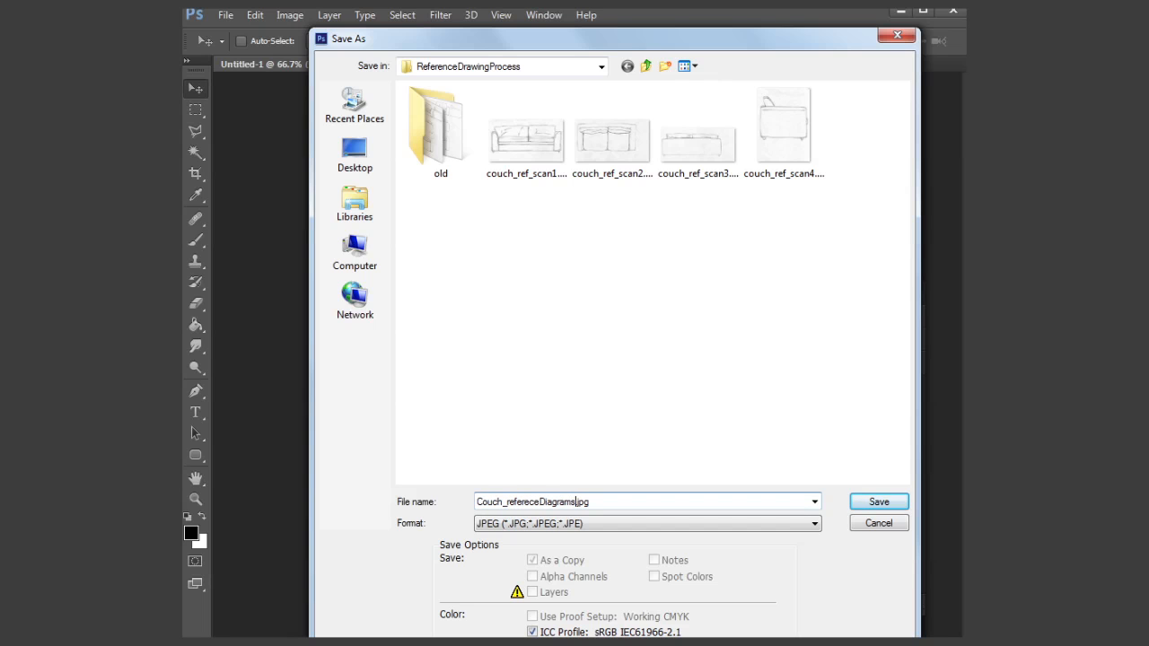
left_click(508, 501)
key("BackSpace")
type("R")
left_click(535, 502)
type("n")
left_click(877, 501)
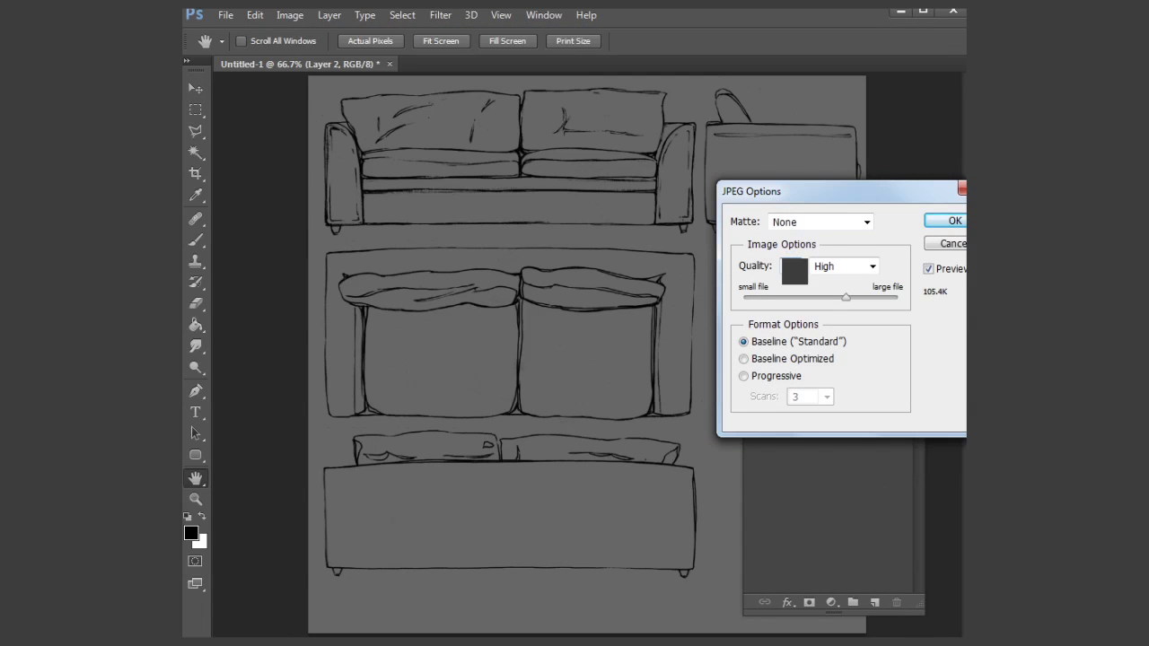
Set the JPEG quality to 10 (Maximum) and complete the export.
left_click_drag(844, 299, 867, 297)
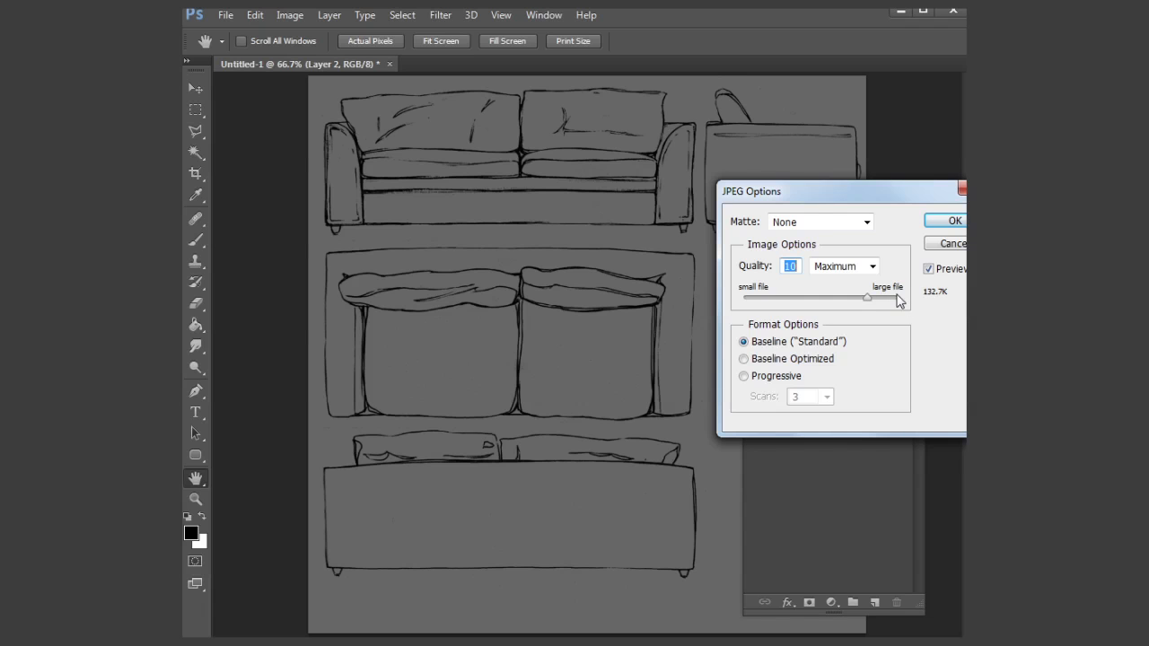
left_click_drag(844, 201, 793, 262)
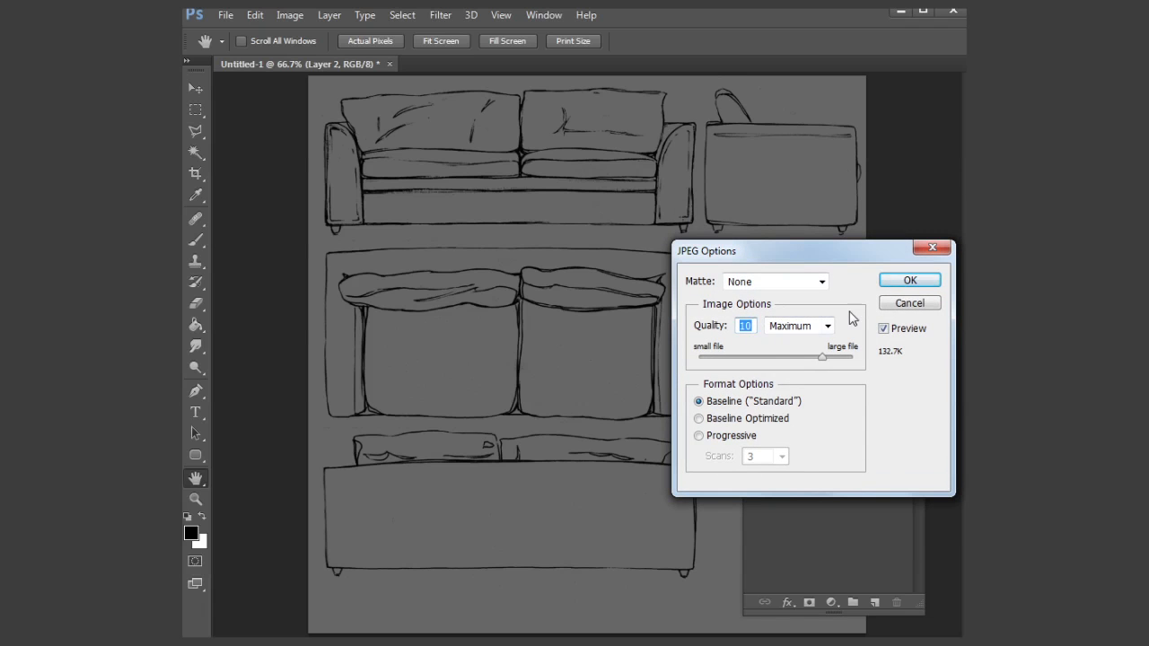
left_click(900, 283)
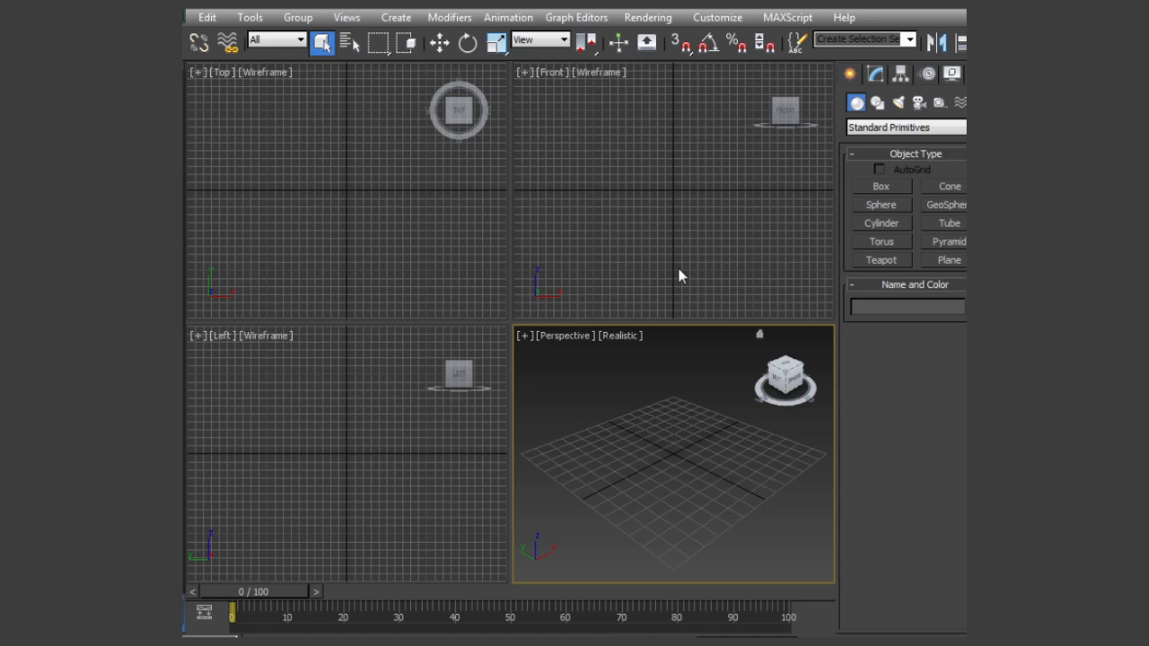
Set the Front viewport background to use the file Couch_ReferenceDiagrams.jpg from the ReferenceDrawingProcess folder.
left_click(687, 231)
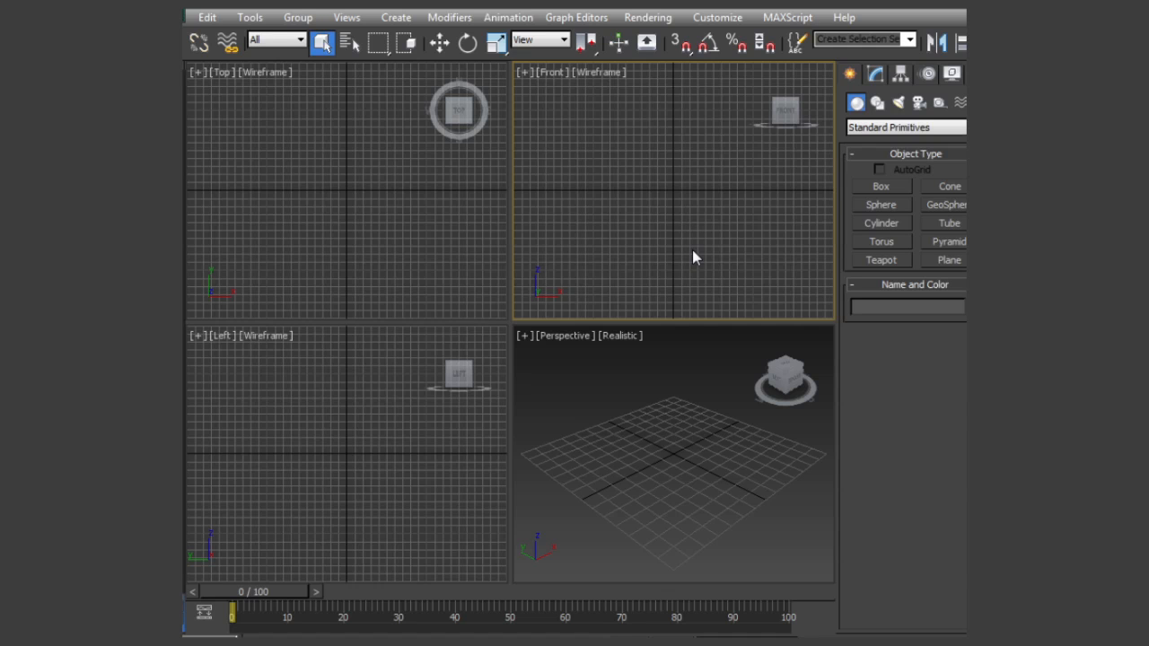
key("alt+b")
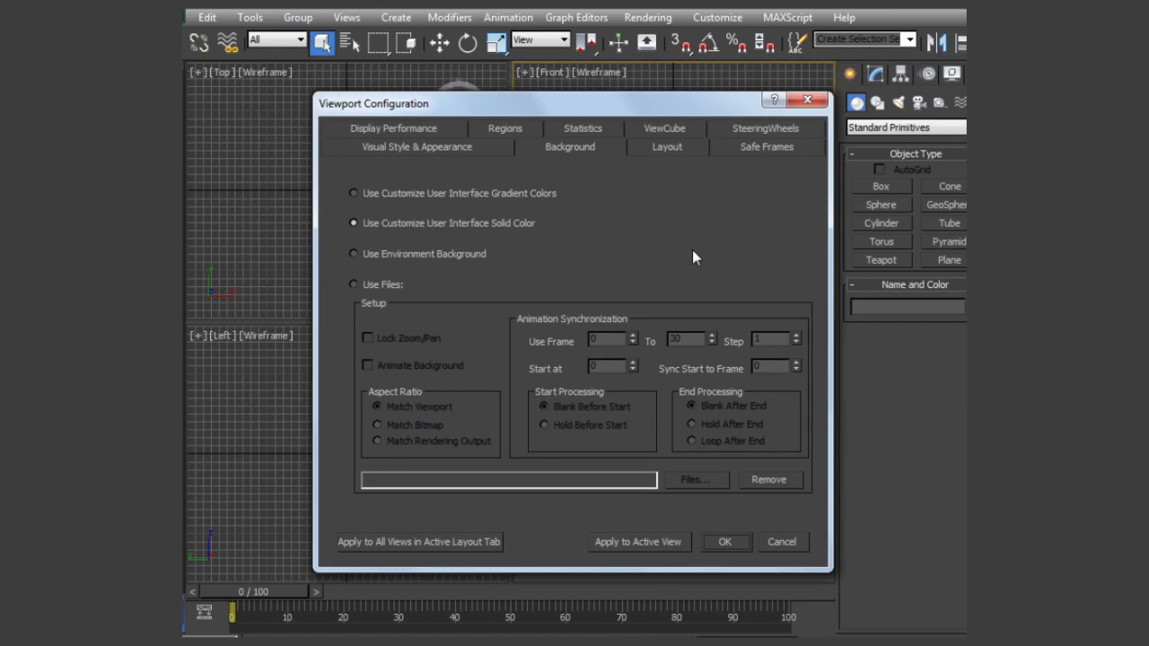
left_click(353, 285)
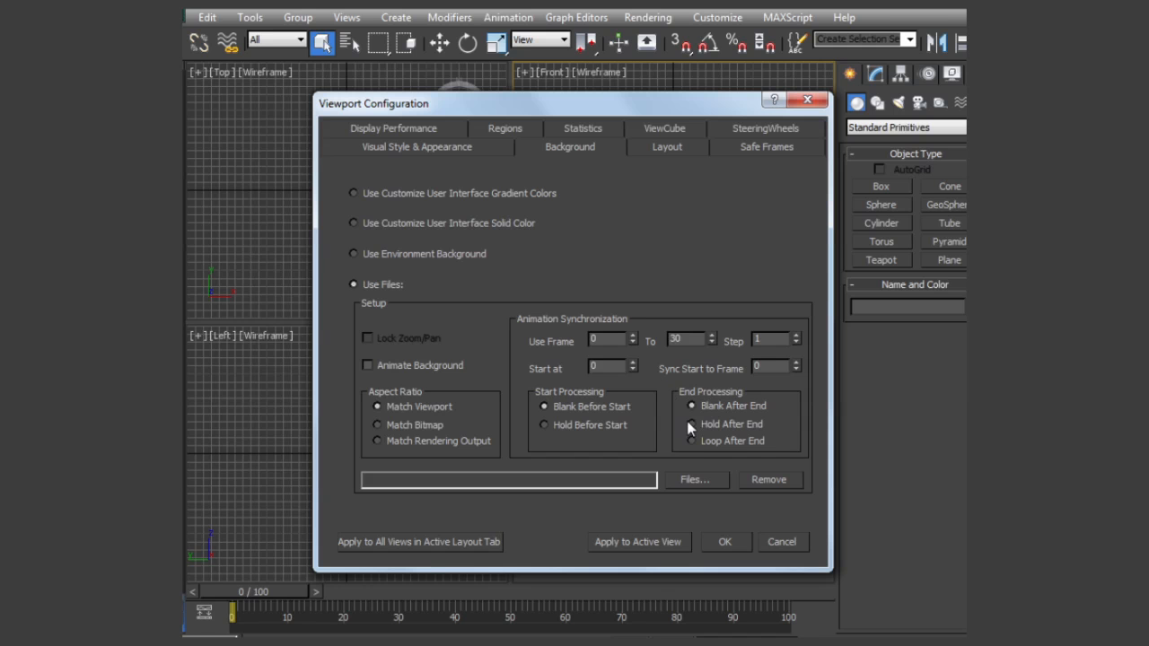
left_click(694, 479)
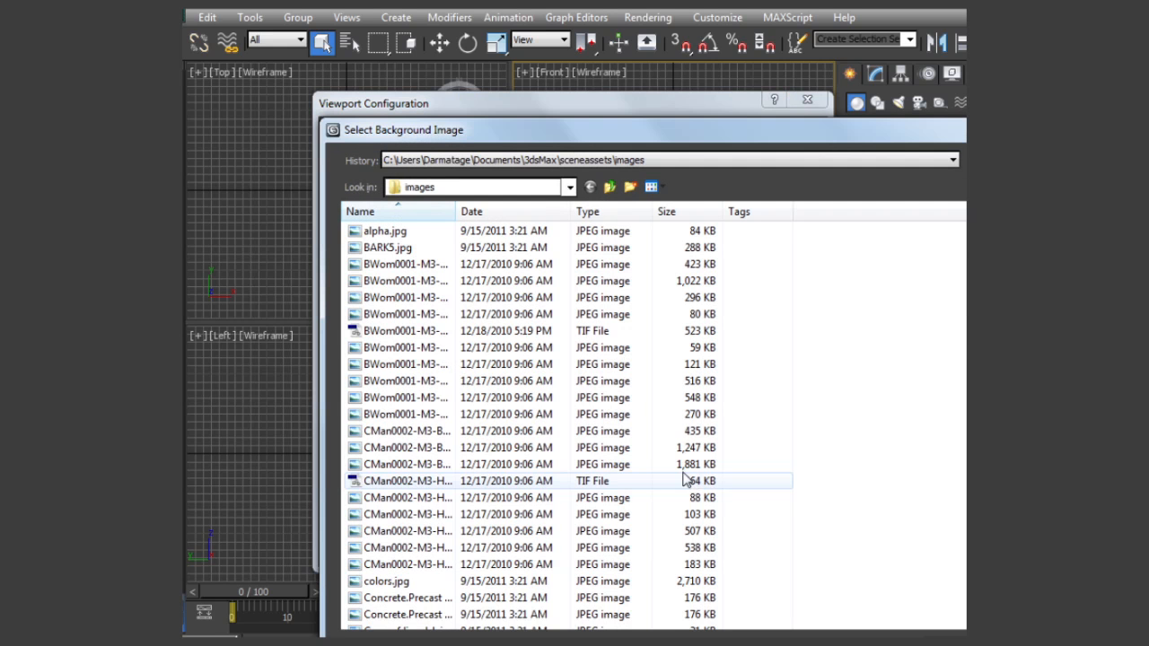
left_click(489, 188)
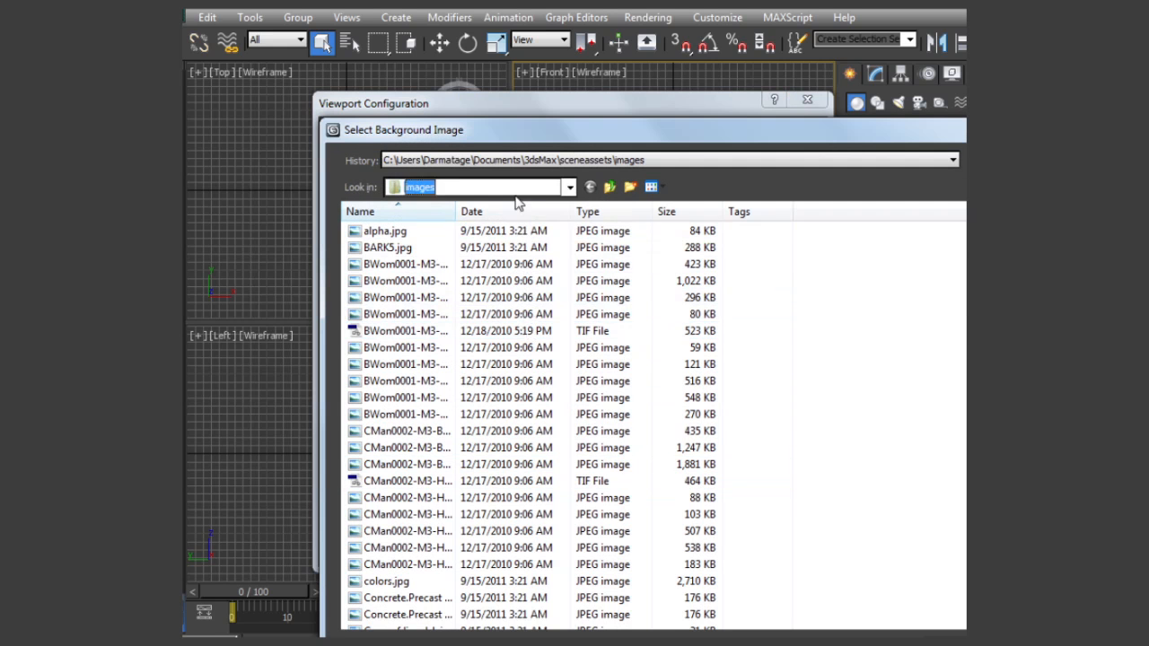
left_click(455, 375)
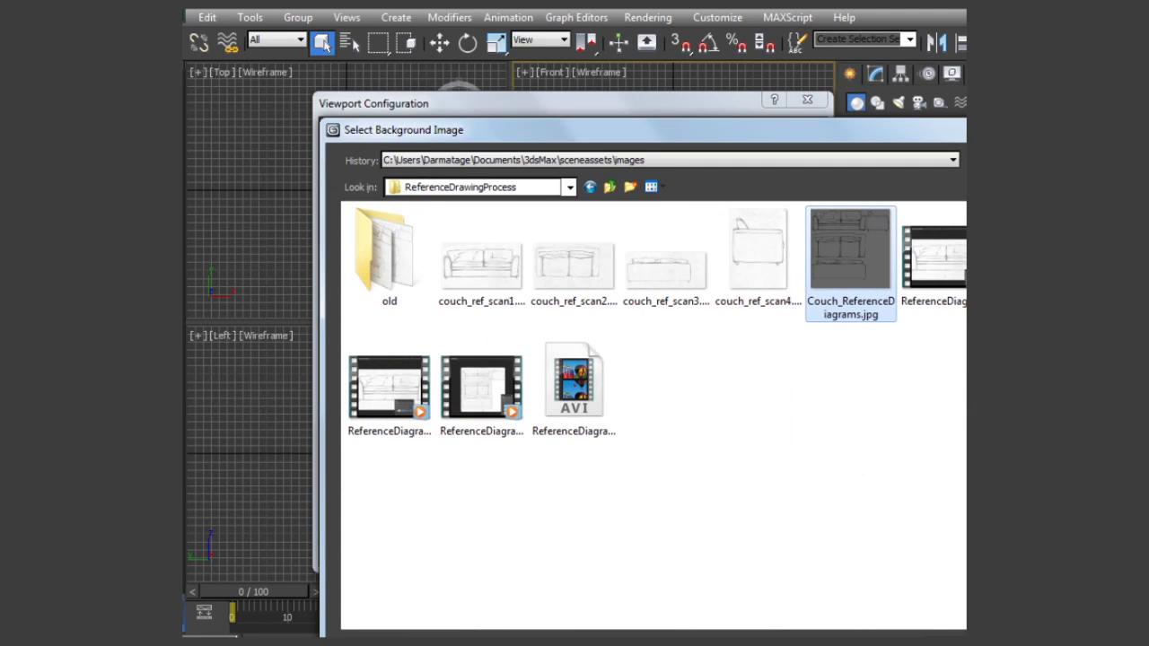
key("Return")
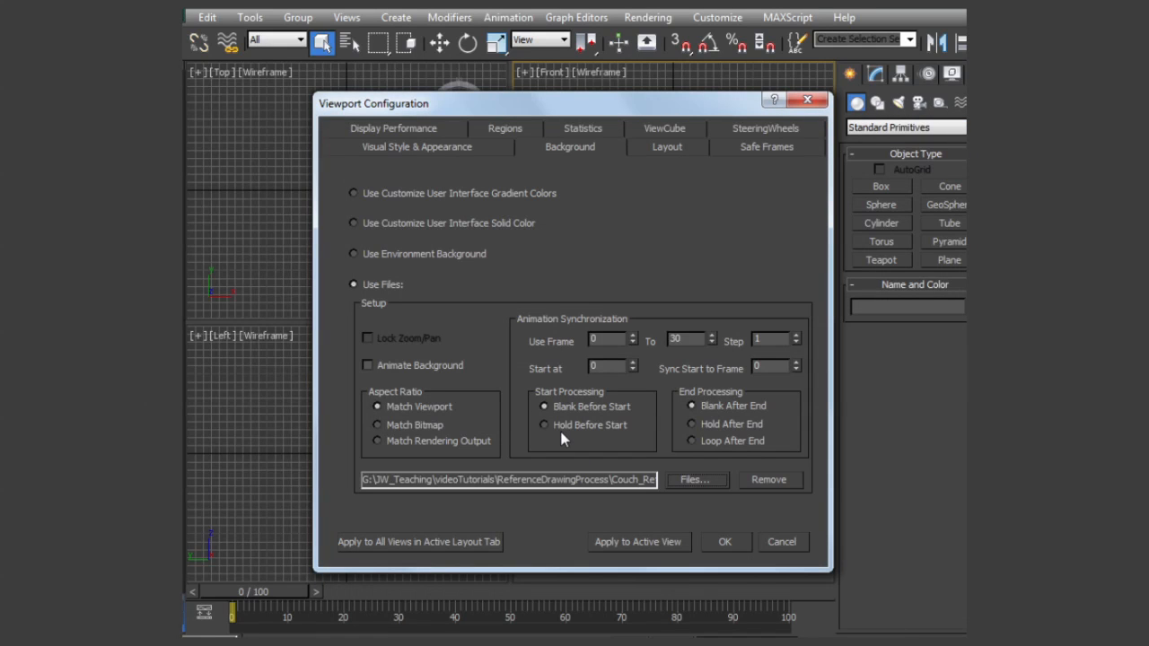
Match the background's aspect ratio to the bitmap, lock its zoom and pan, and apply it to all views in the layout.
left_click(377, 425)
left_click(422, 542)
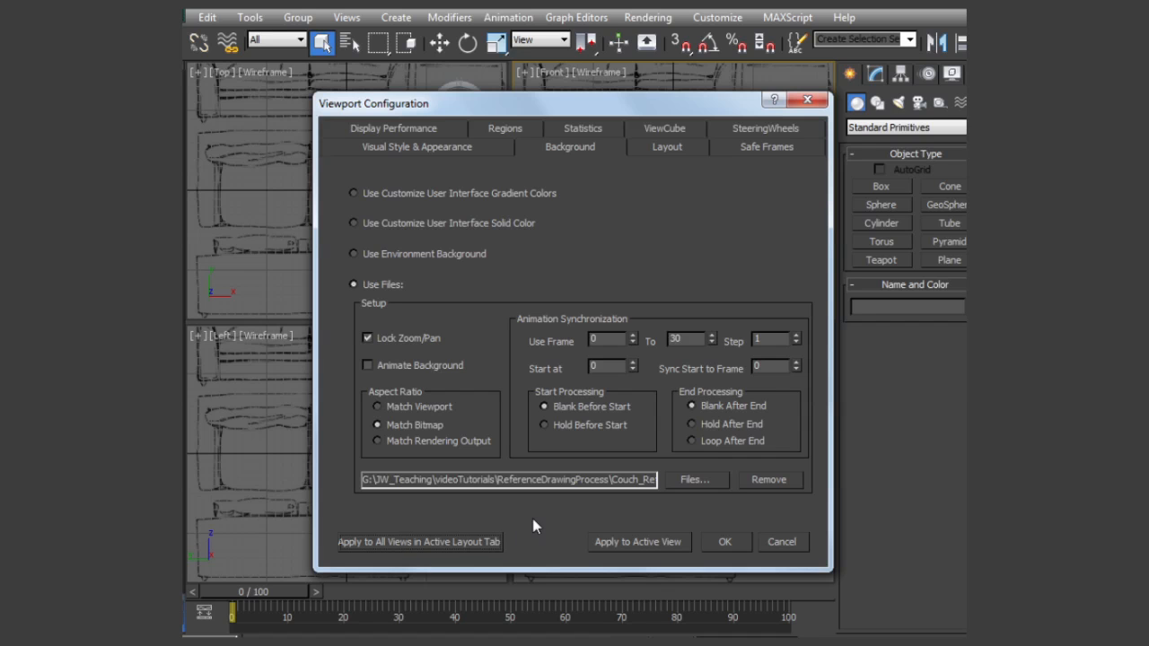
left_click(724, 542)
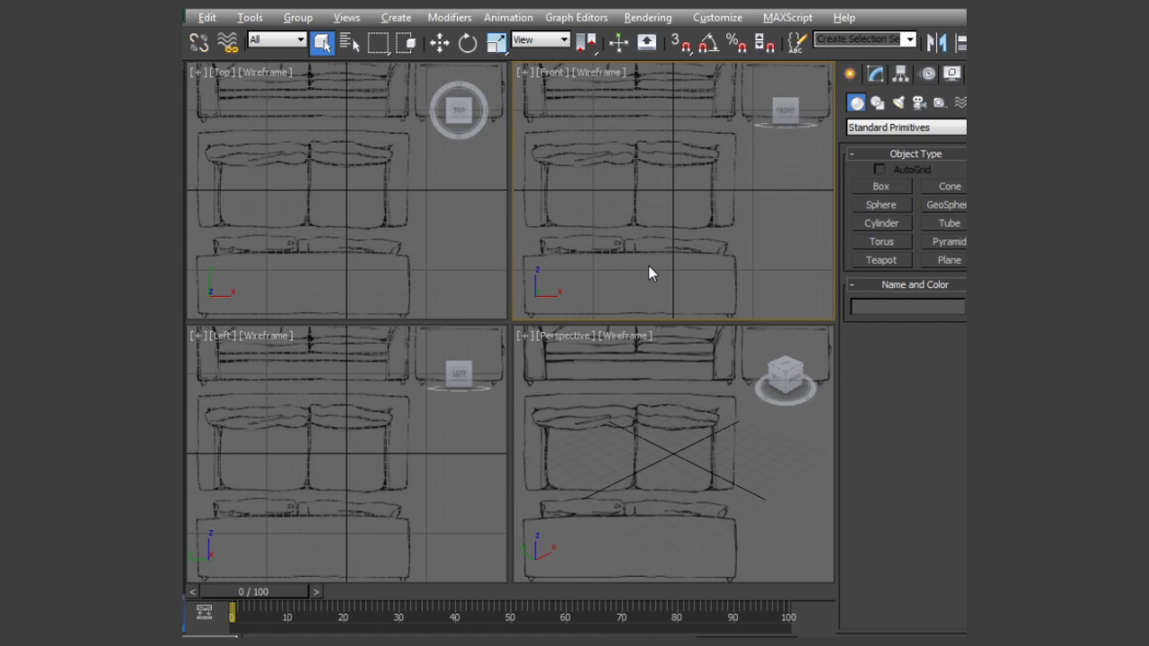
Draw a box about 48.5 long, 69.5 wide and 34.7 high near the origin in a maximized Perspective view.
key("alt+w")
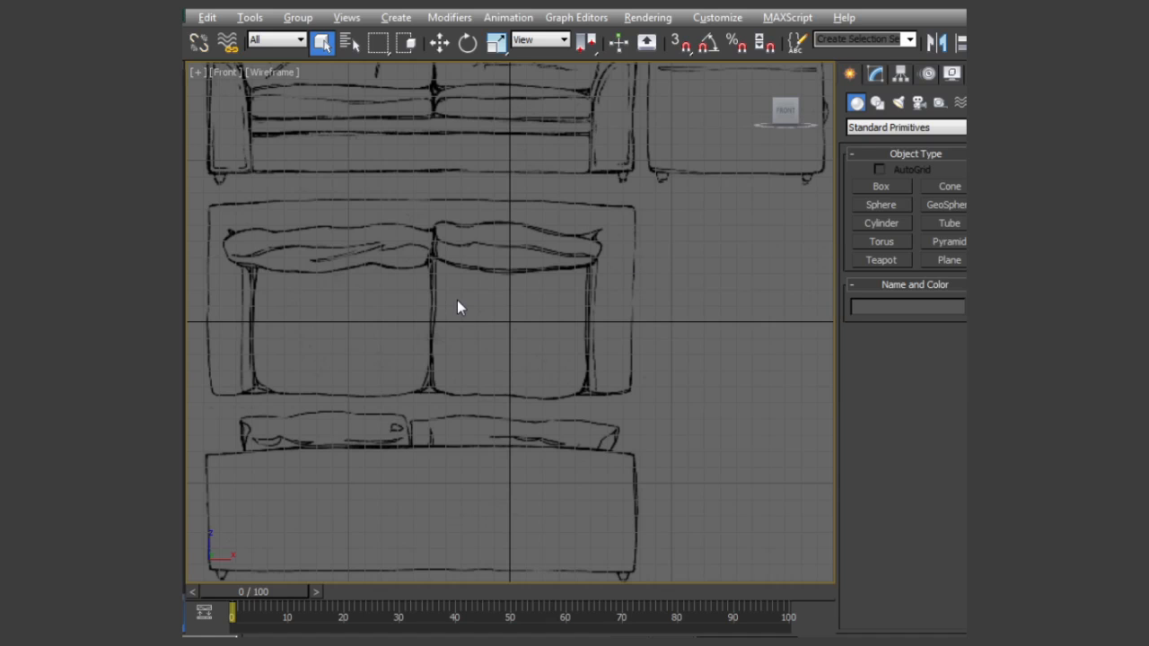
scroll(457, 306, "down", 6)
middle_click_drag(501, 387, 527, 287)
scroll(504, 357, "up", 3)
scroll(620, 310, "up", 2)
key("p")
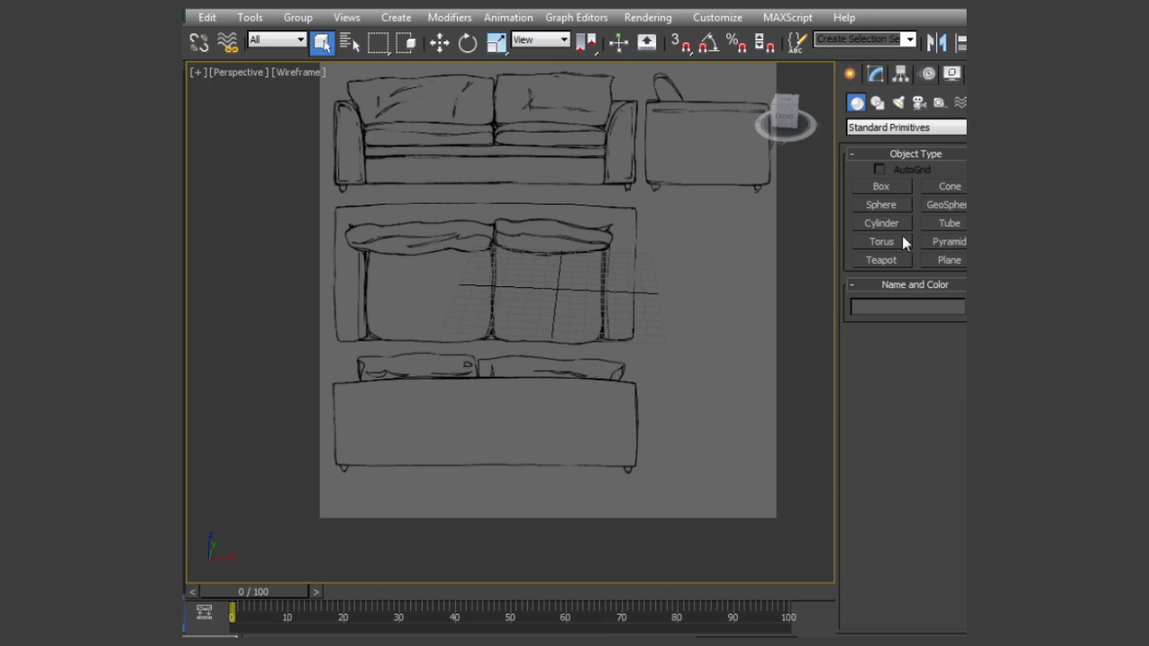
left_click(880, 186)
left_click_drag(501, 272, 595, 308)
left_click(595, 259)
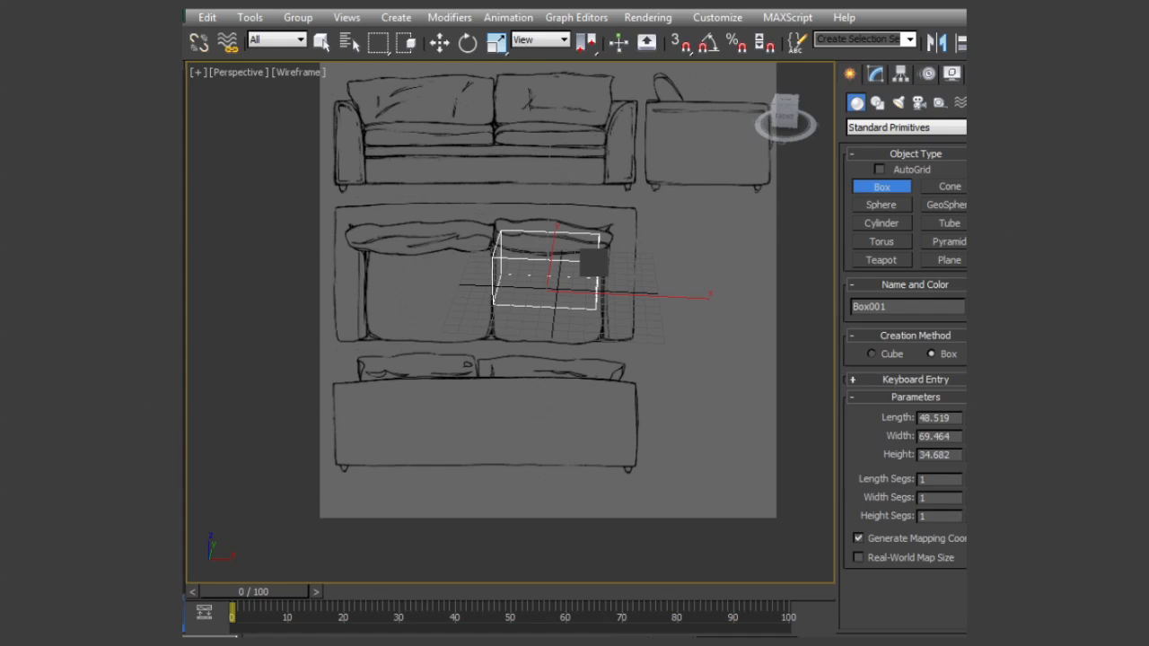
right_click(530, 277)
middle_click_drag(530, 276, 530, 312)
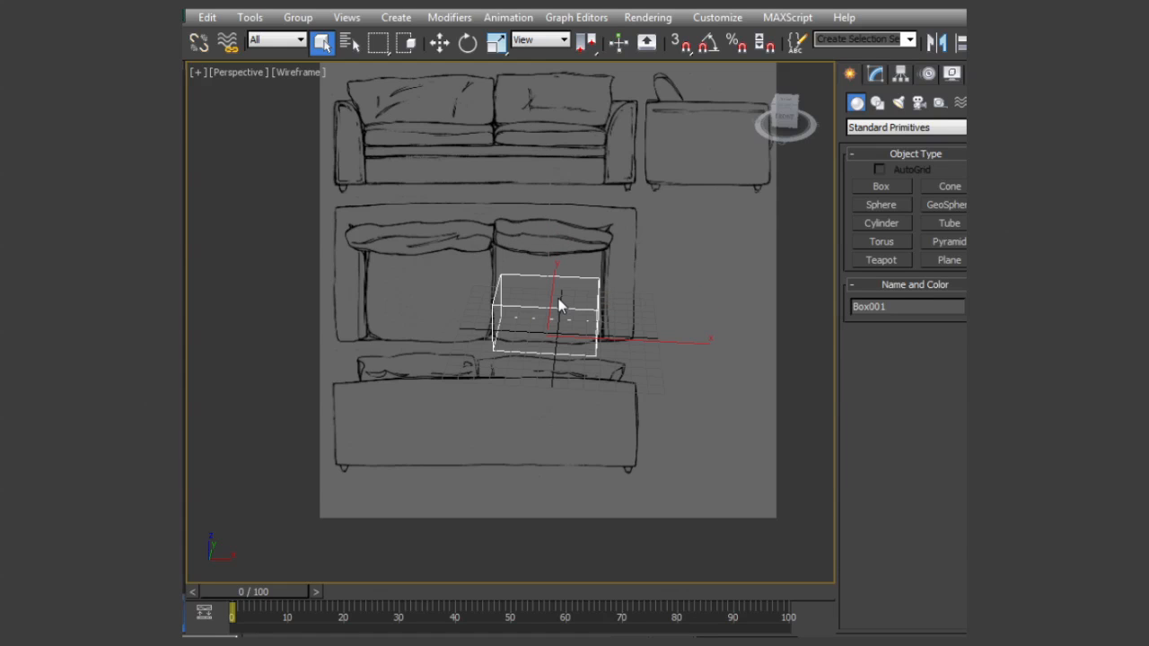
In a shaded Front view, move the box onto the base of the couch's front-view drawing.
key("F3")
key("f")
middle_click_drag(461, 289, 515, 392)
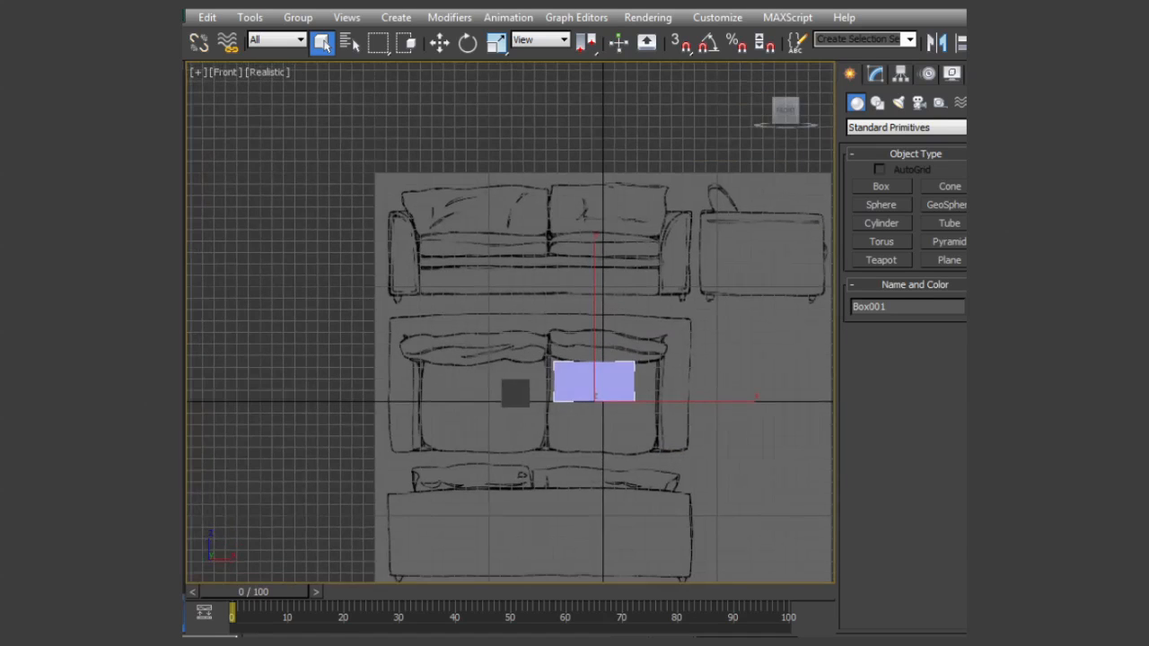
scroll(574, 382, "up", 3)
key("w")
left_click_drag(611, 422, 541, 282)
left_click_drag(587, 237, 592, 230)
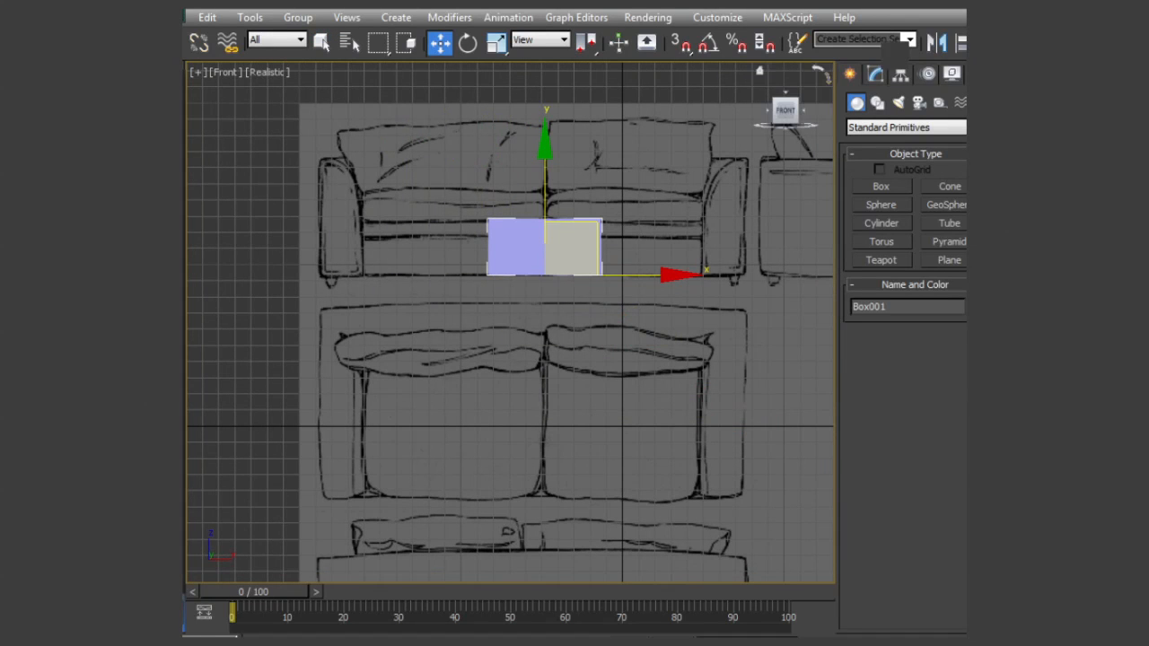
Fit the box between the front drawing's armrests by setting its width to 206.682 and height to 23.584, keeping it centred.
left_click(876, 76)
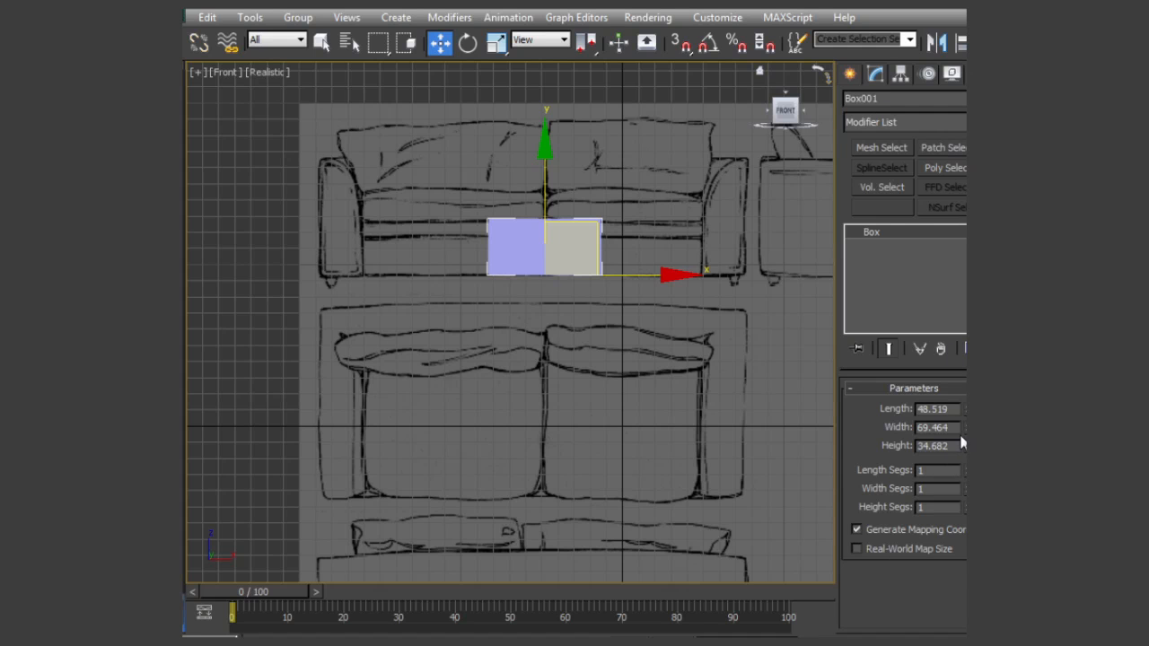
left_click_drag(964, 427, 964, 375)
left_click_drag(628, 279, 618, 277)
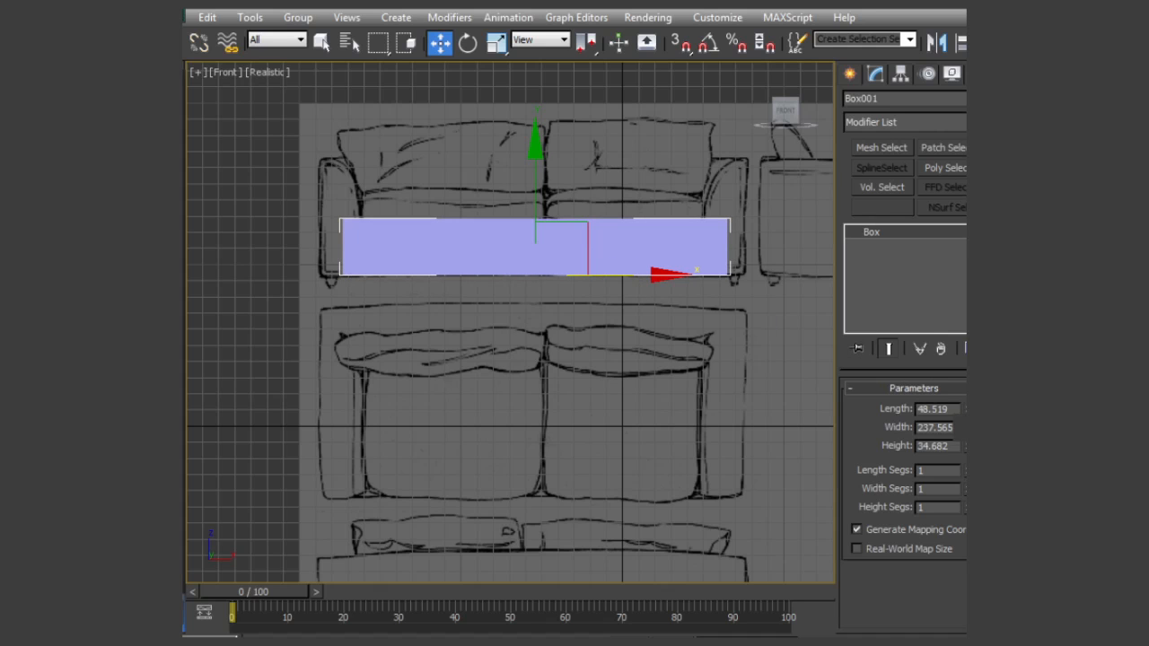
left_click_drag(964, 427, 965, 437)
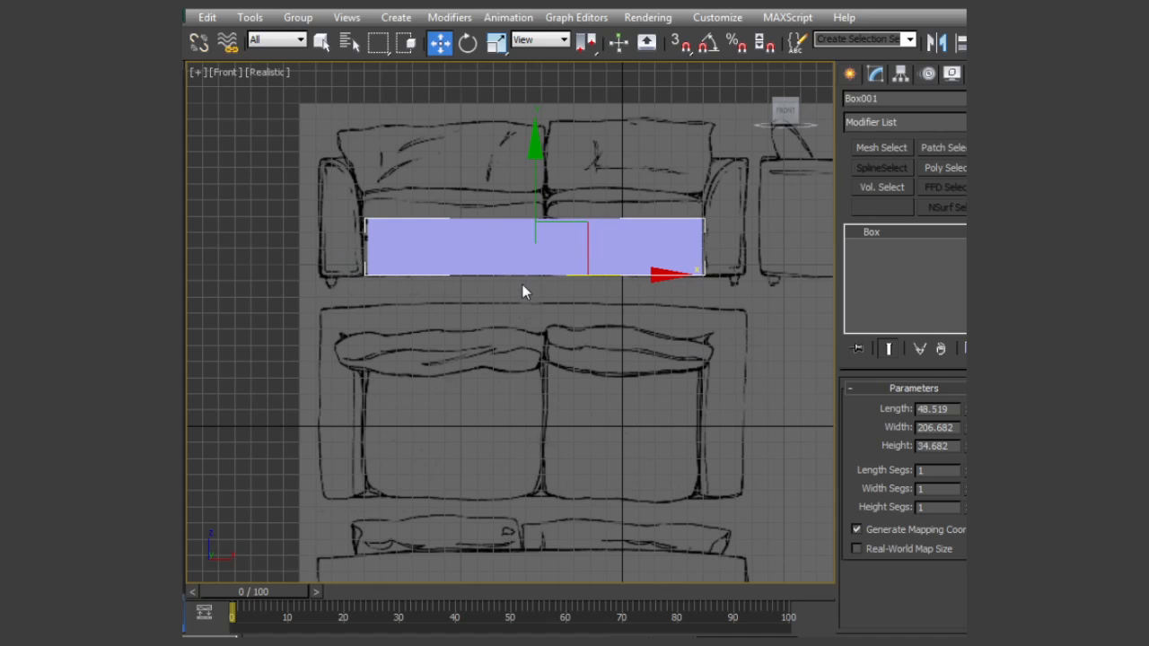
left_click_drag(603, 277, 599, 274)
middle_click_drag(600, 290, 578, 356)
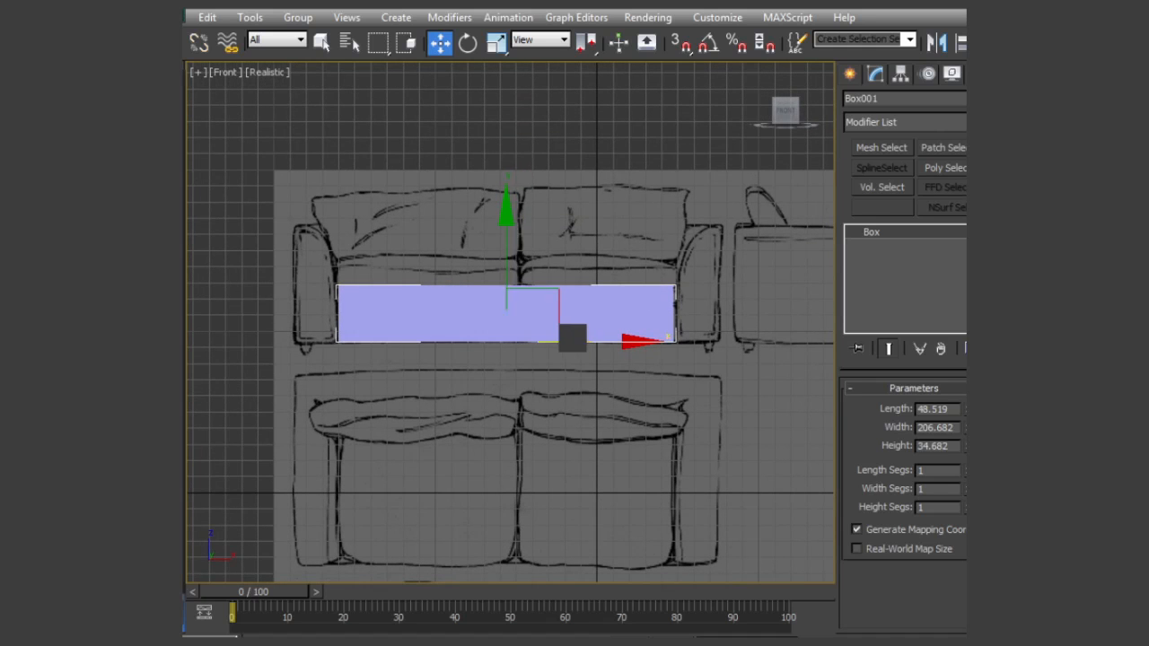
key("F3")
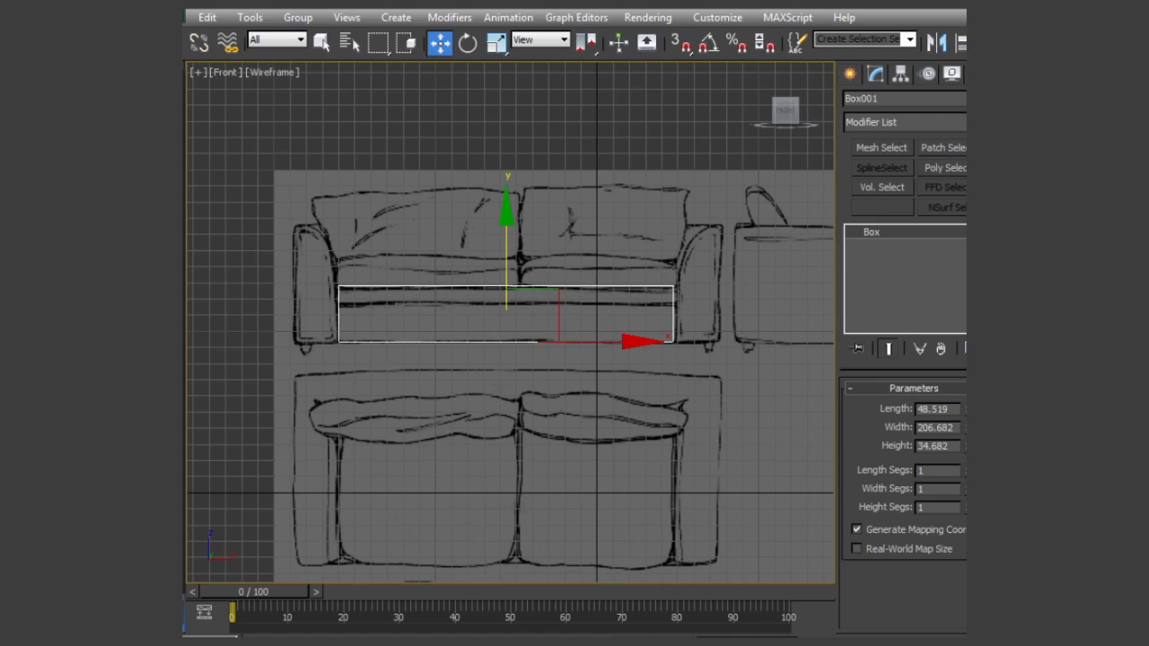
left_click_drag(964, 446, 963, 475)
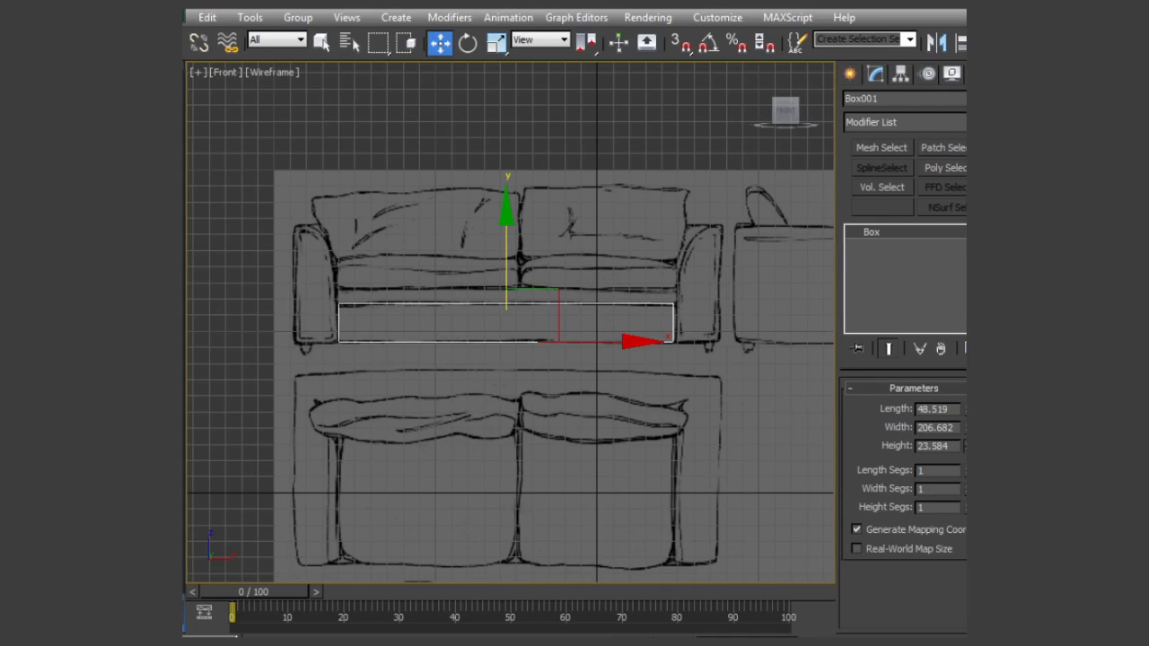
Clone the box as an instance toward the couch's side-view drawing and open the transform type-in window in an angled shaded view.
middle_click_drag(600, 406, 570, 378)
scroll(597, 366, "down", 3)
scroll(598, 365, "up", 3)
middle_click_drag(628, 355, 526, 386)
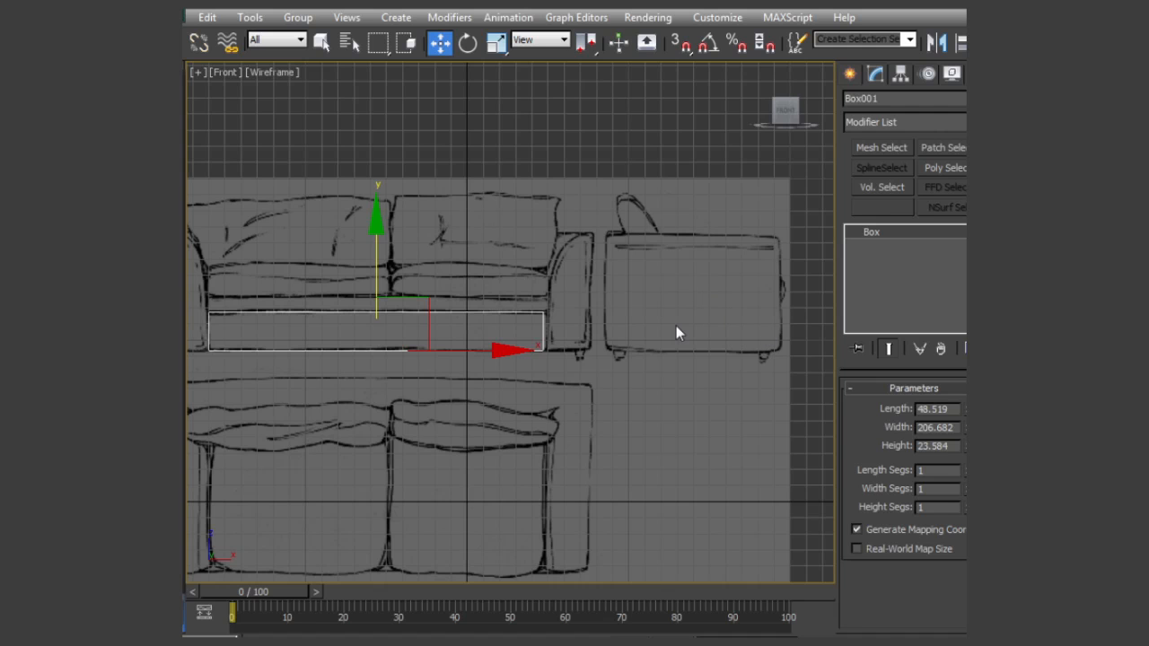
middle_click_drag(645, 371, 590, 380)
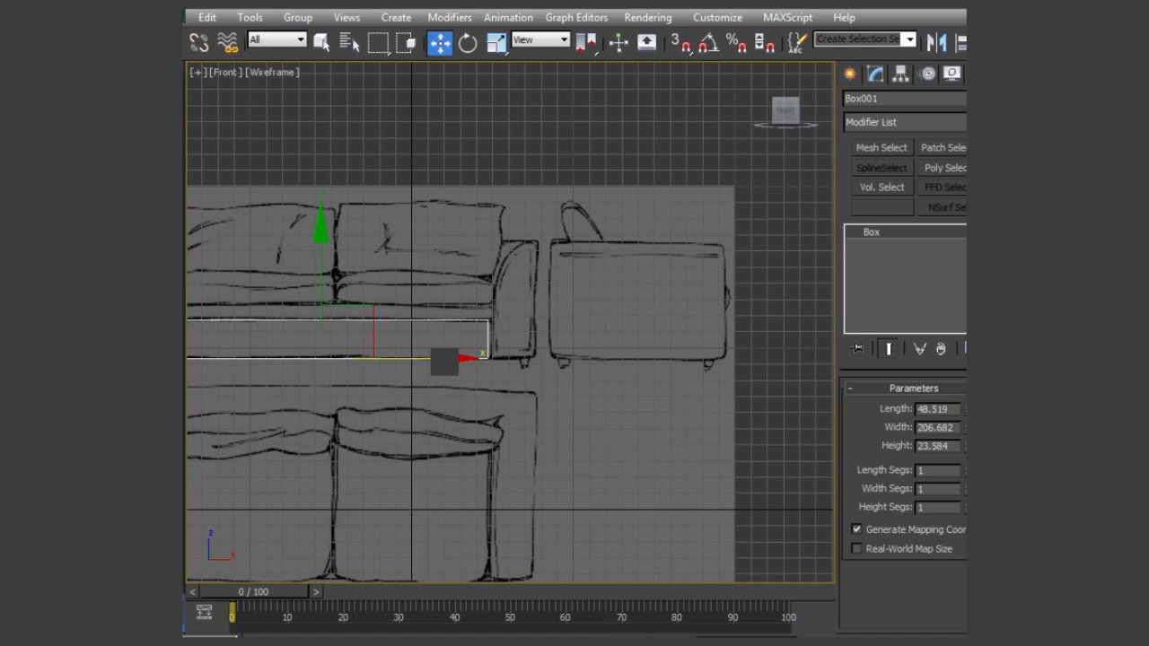
left_click_drag(436, 359, 634, 362, "shift")
left_click(490, 302)
left_click(576, 414)
mouse_move(577, 415)
middle_mouse_down("alt")
mouse_move(541, 395)
mouse_move(544, 479)
mouse_move(549, 467)
middle_mouse_up("alt")
key("F3")
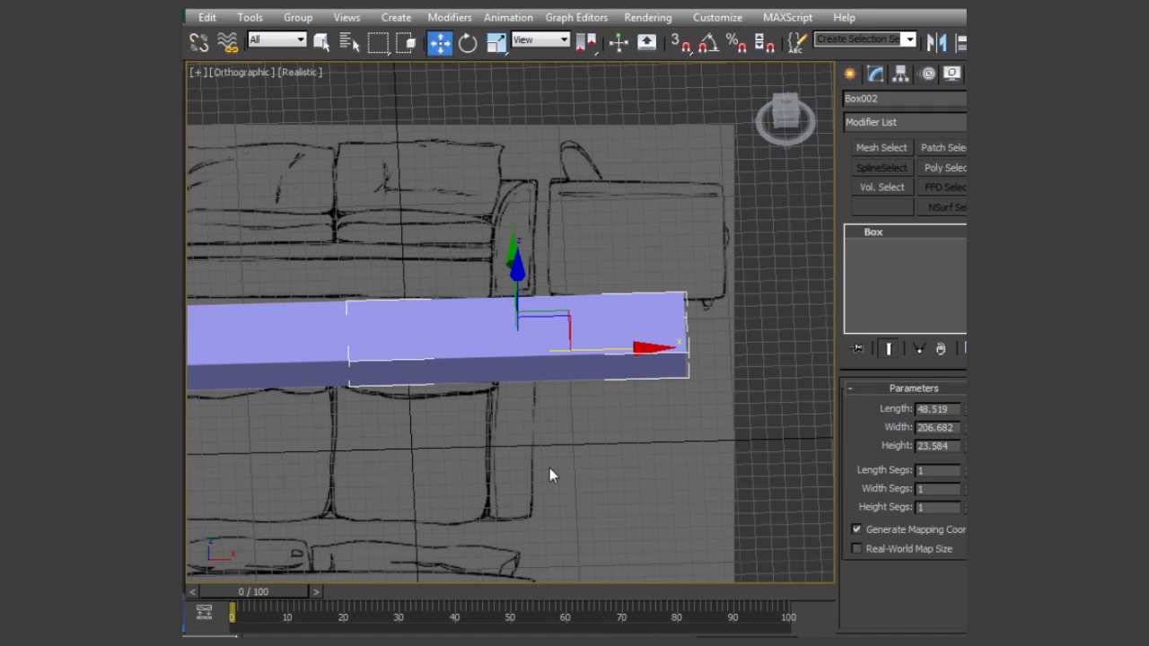
key("F12")
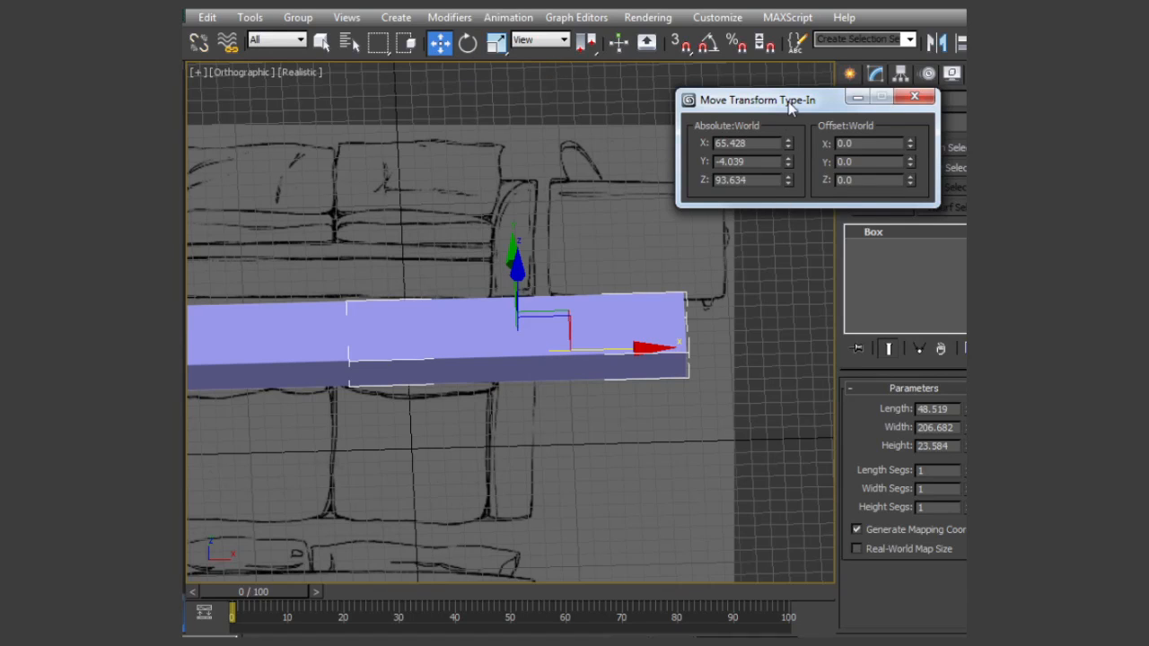
left_click_drag(791, 102, 732, 126)
double_click(803, 203)
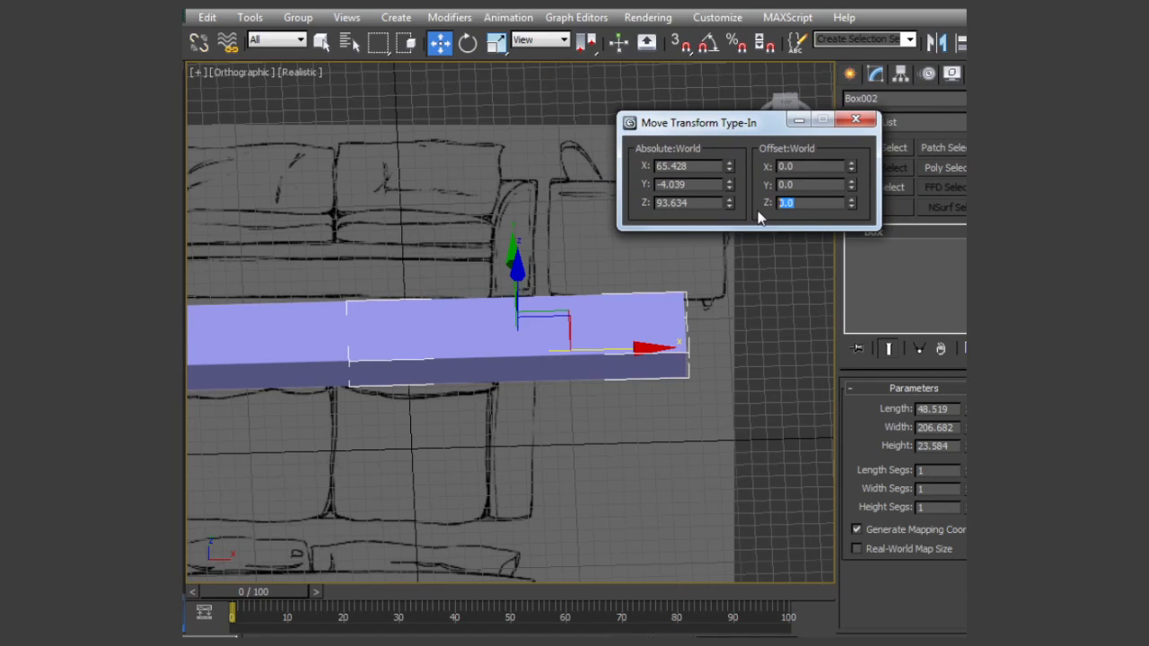
type("90")
key("Return")
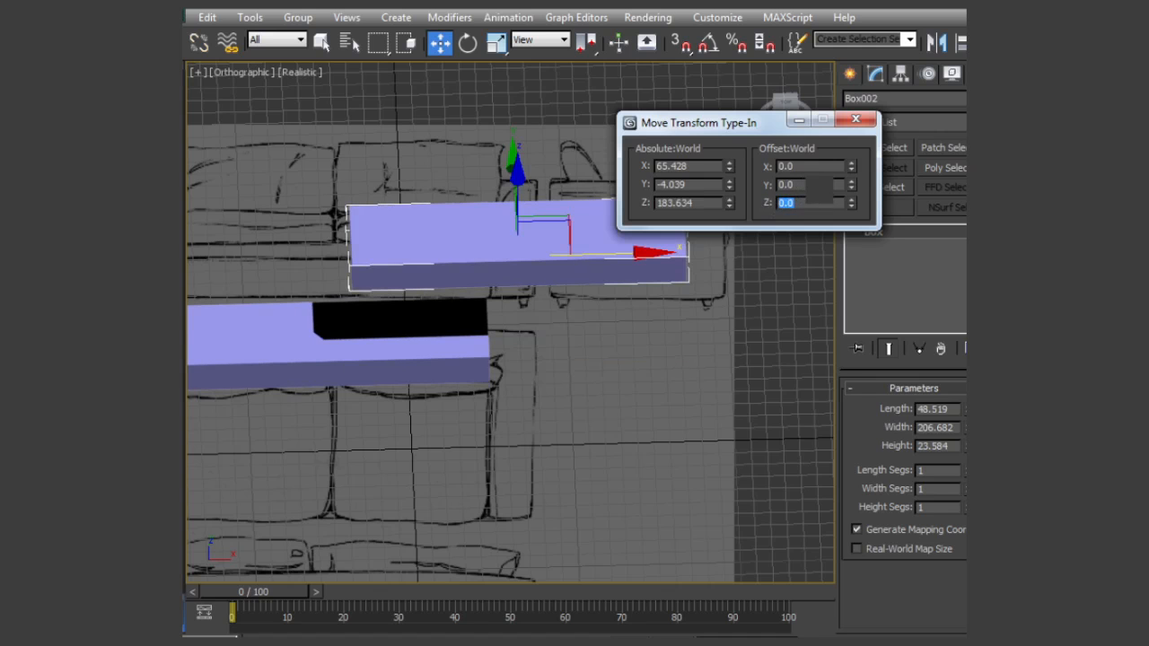
mouse_move(592, 321)
middle_mouse_down("alt")
mouse_move(575, 359)
mouse_move(612, 325)
middle_mouse_up("alt")
key("ctrl+z")
Rotate the cloned box 90 degrees about the world Z axis using an exact offset value.
mouse_move(611, 376)
middle_mouse_down("alt")
mouse_move(641, 367)
mouse_move(622, 373)
middle_mouse_up("alt")
left_click(468, 42)
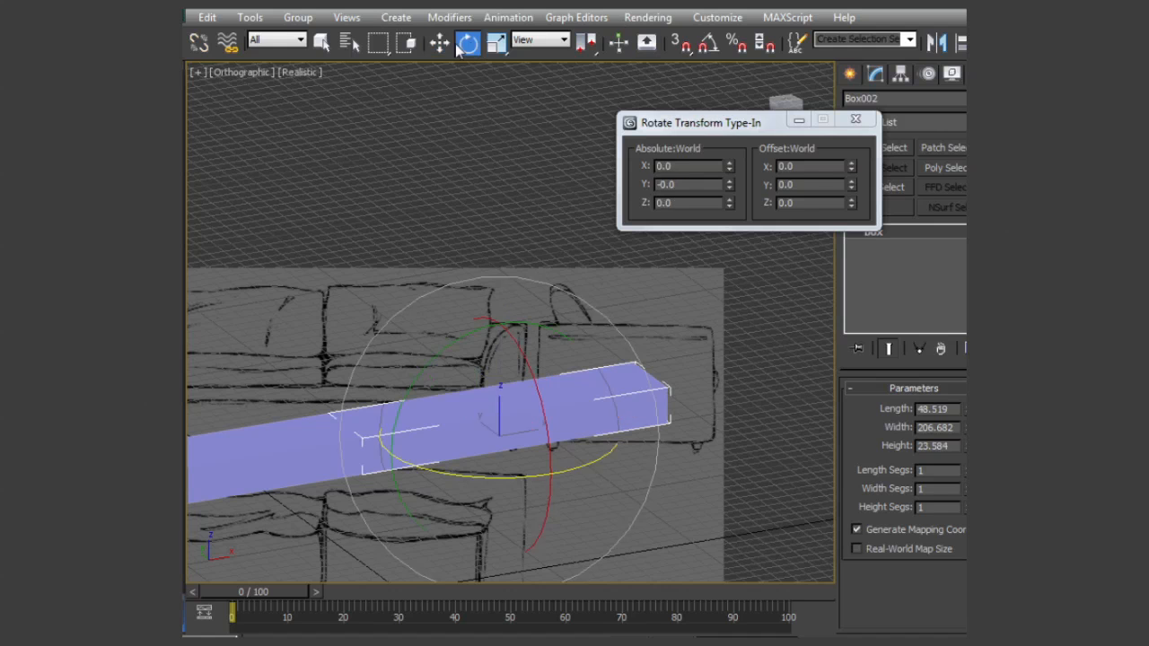
double_click(788, 203)
type("90")
key("Return")
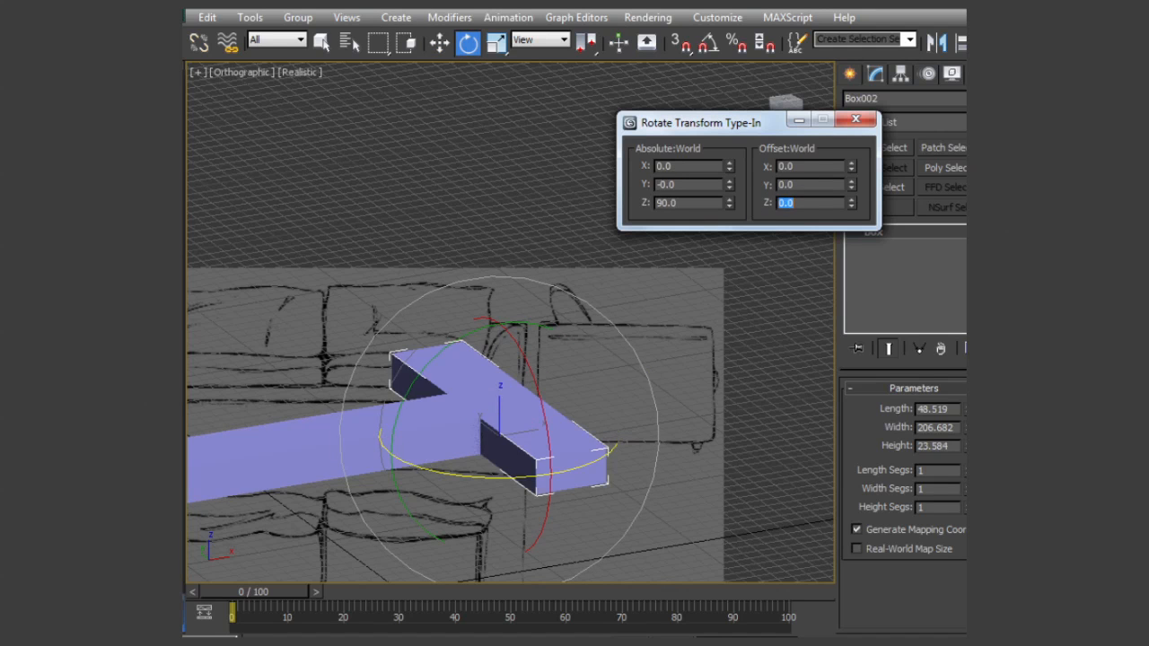
left_click(855, 119)
In the Front view, move the rotated box horizontally onto the base of the couch's side-view drawing.
middle_click_drag(489, 448, 485, 384)
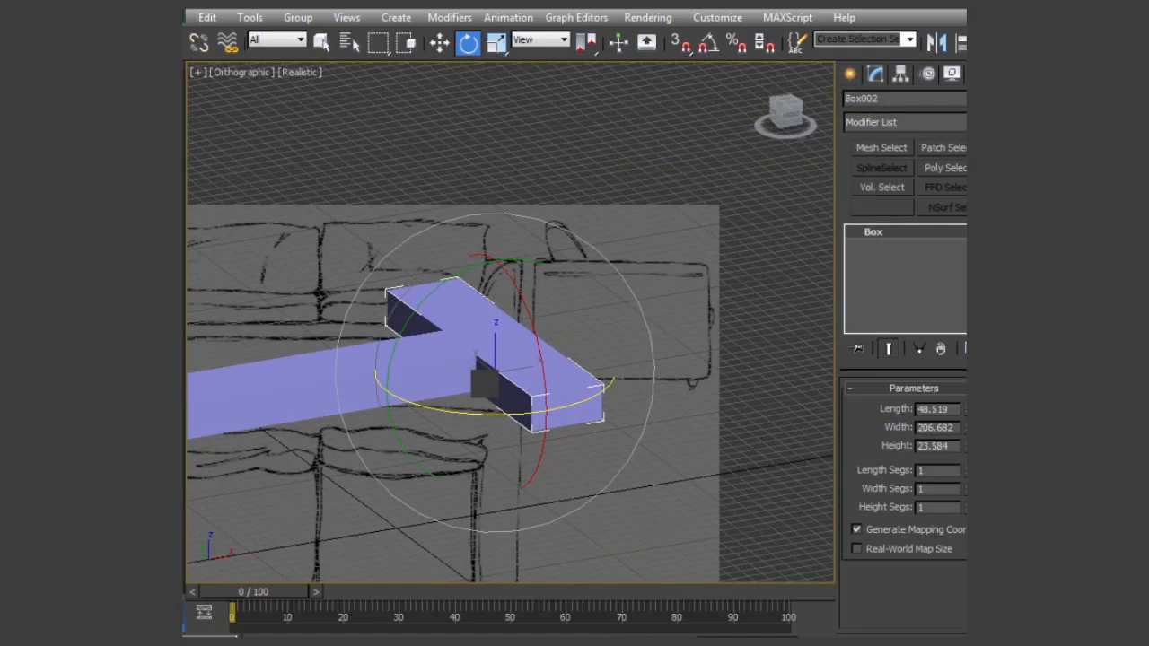
key("f")
middle_click_drag(608, 297, 485, 456)
scroll(538, 350, "up", 5)
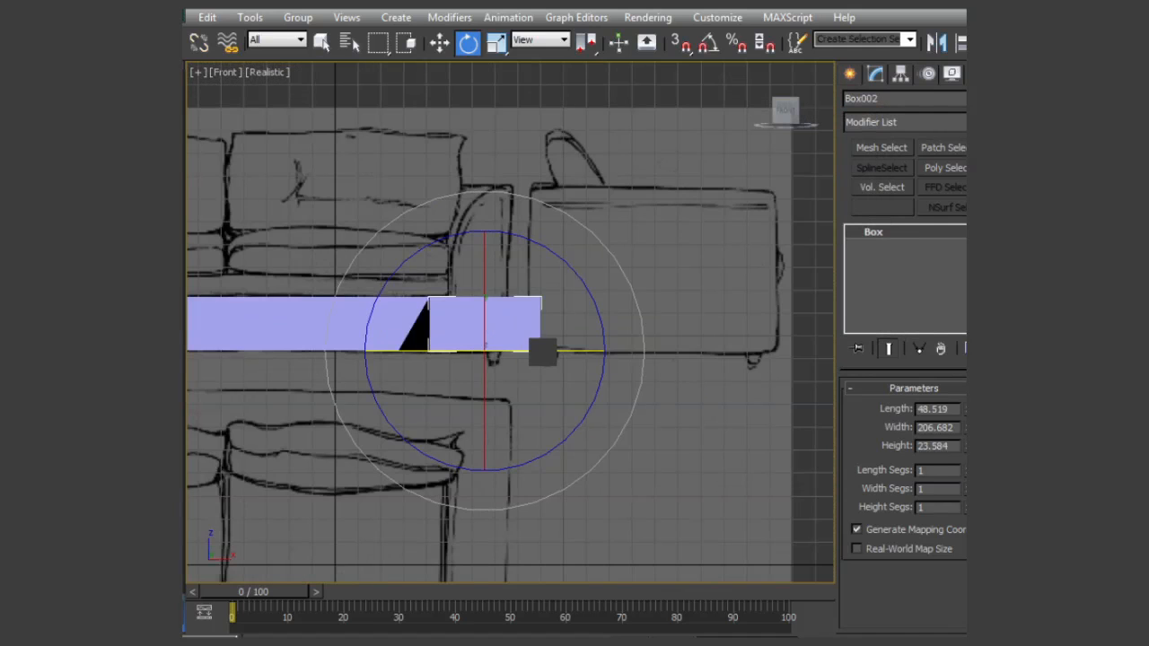
key("w")
left_click_drag(578, 356, 736, 354)
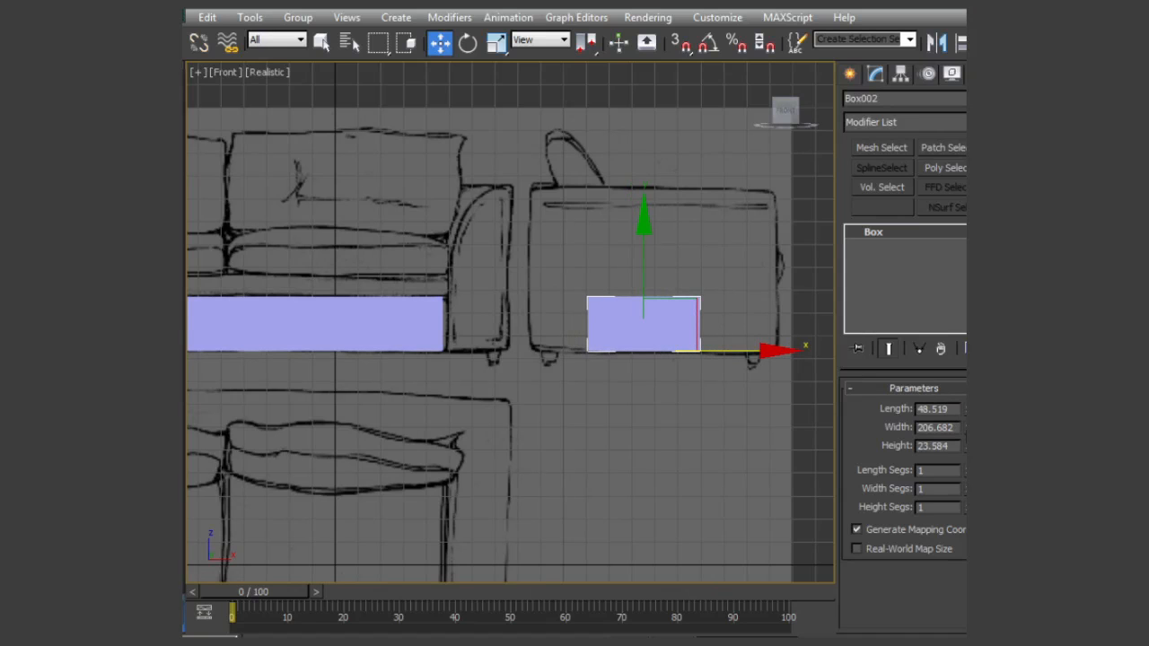
Set the instanced box's length to 106.842 and align it with the front and back edges of the side-view drawing.
left_click_drag(967, 408, 966, 310)
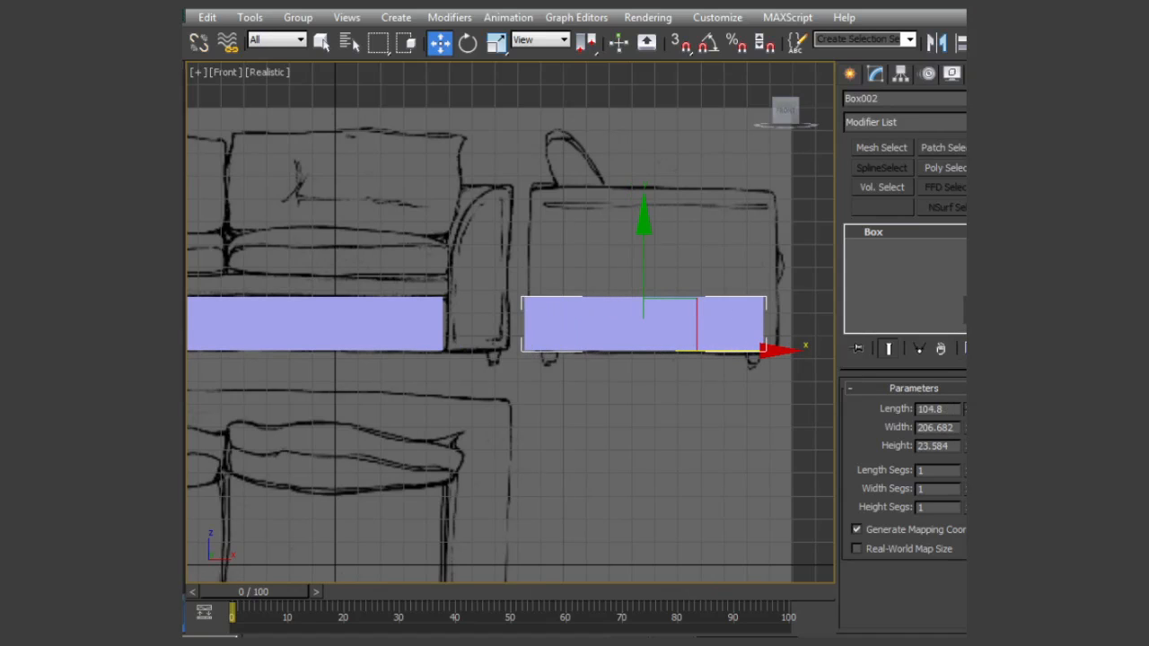
left_click_drag(708, 351, 723, 348)
left_click_drag(968, 408, 968, 400)
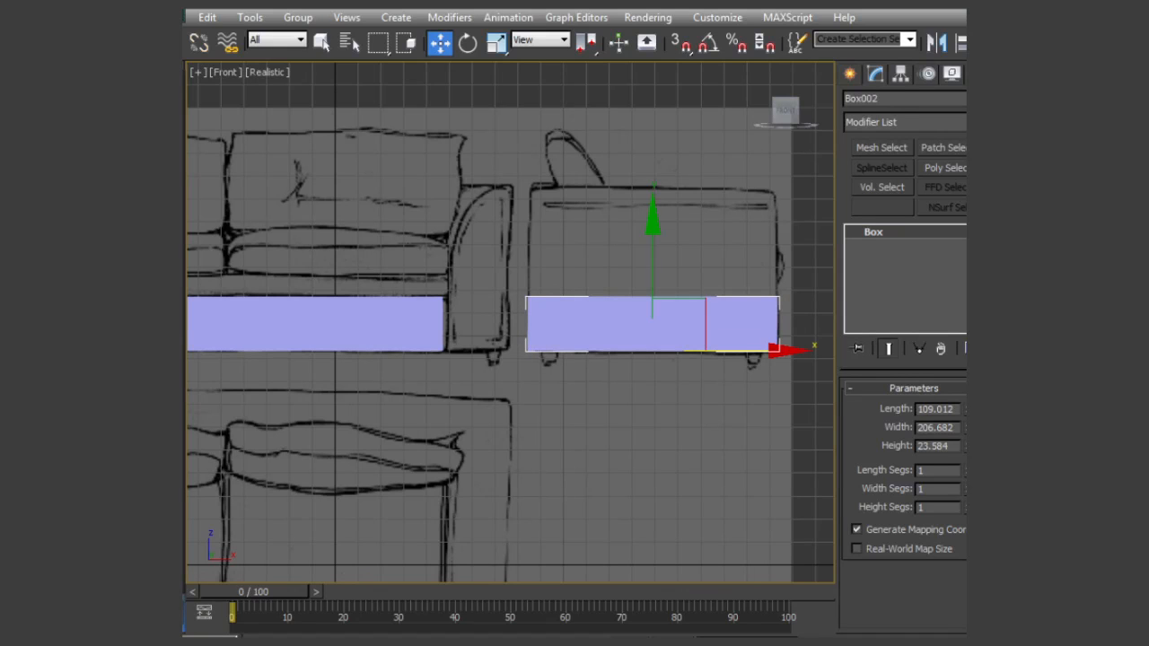
left_click(967, 412)
left_click(967, 412)
Select the original box and examine both boxes from an angled view.
scroll(550, 464, "down", 5)
middle_click_drag(467, 404, 528, 429, "alt")
left_click(470, 359)
mouse_move(467, 355)
middle_mouse_down("alt")
mouse_move(495, 418)
mouse_move(494, 436)
mouse_move(473, 435)
mouse_move(503, 437)
mouse_move(452, 364)
mouse_move(443, 325)
middle_mouse_up("alt")
mouse_move(562, 410)
middle_mouse_down("alt")
mouse_move(485, 411)
mouse_move(456, 389)
mouse_move(520, 428)
middle_mouse_up("alt")
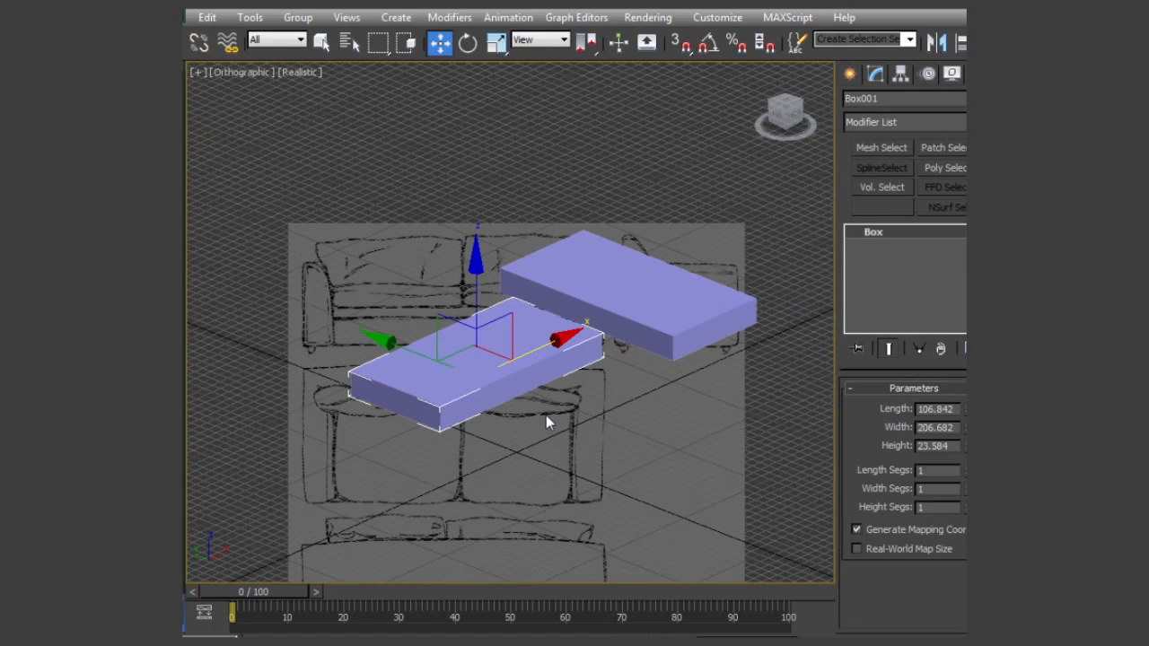
Examine both boxes against the couch drawings from angled orthographic, perspective and front views.
mouse_move(580, 479)
middle_mouse_down()
mouse_move(546, 359)
mouse_move(551, 338)
middle_mouse_up()
mouse_move(627, 418)
middle_mouse_down("alt")
mouse_move(569, 461)
mouse_move(598, 404)
mouse_move(633, 435)
mouse_move(513, 461)
mouse_move(590, 442)
mouse_move(559, 390)
mouse_move(548, 436)
middle_mouse_up("alt")
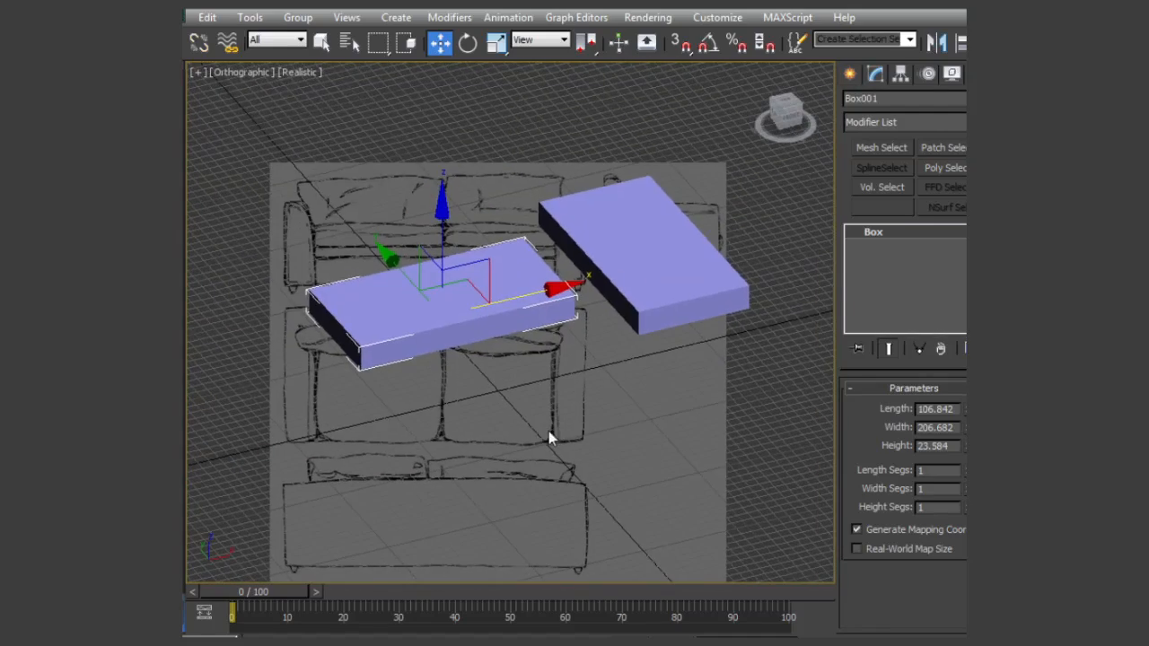
key("p")
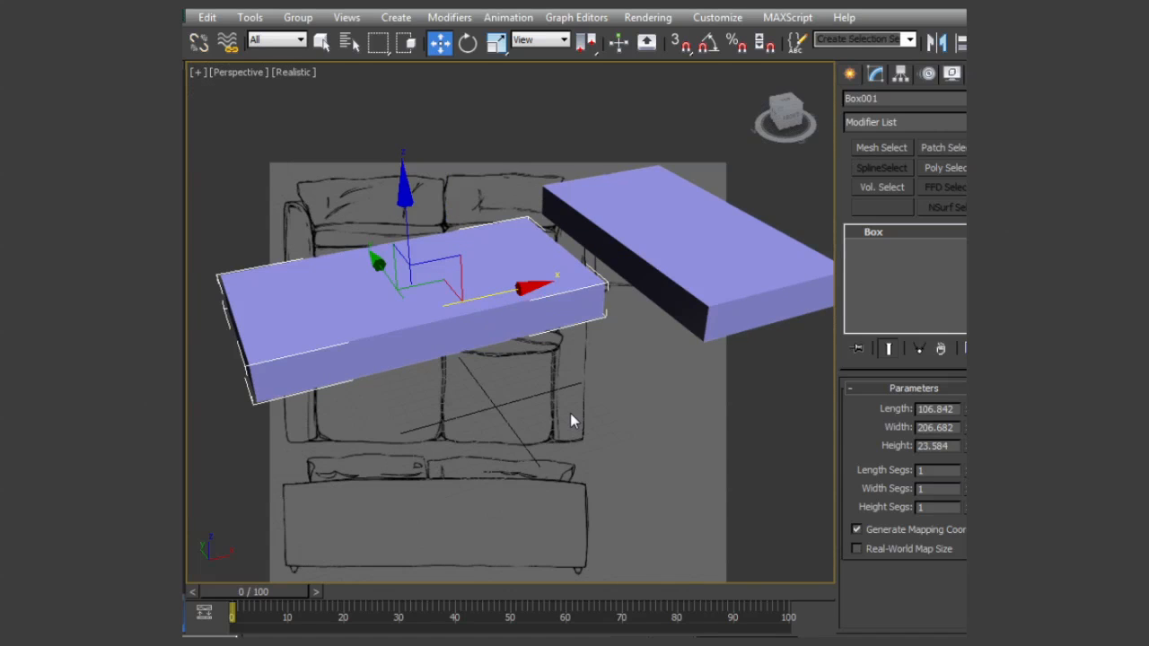
key("u")
middle_click_drag(558, 434, 525, 453, "alt")
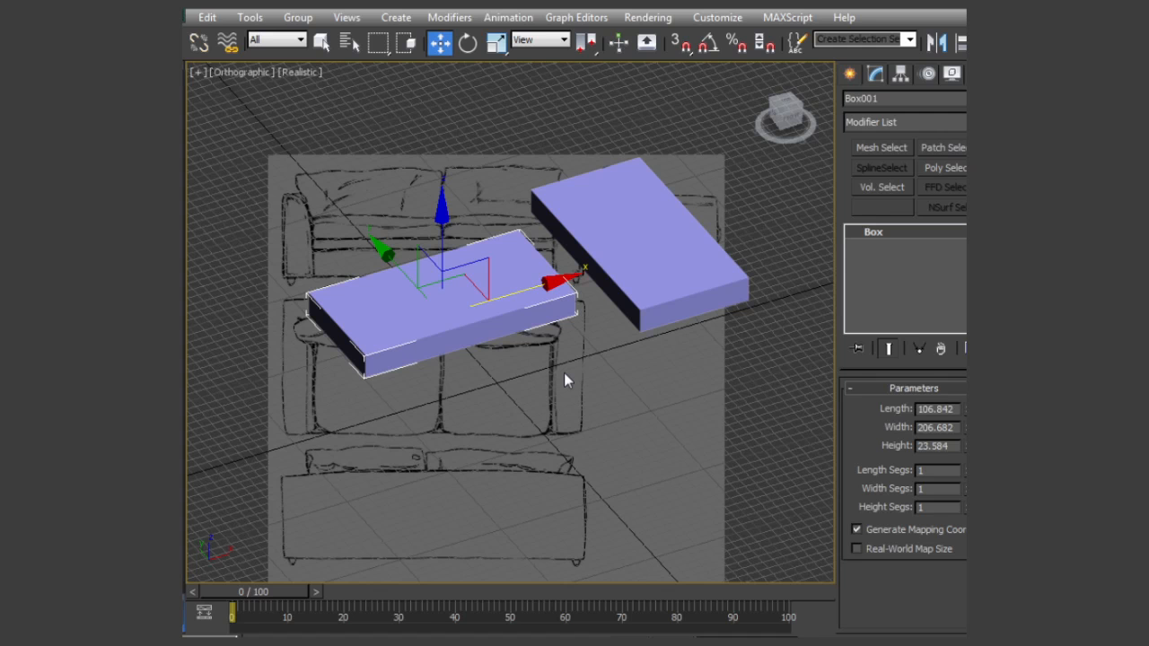
key("f")
middle_click_drag(545, 346, 538, 496)
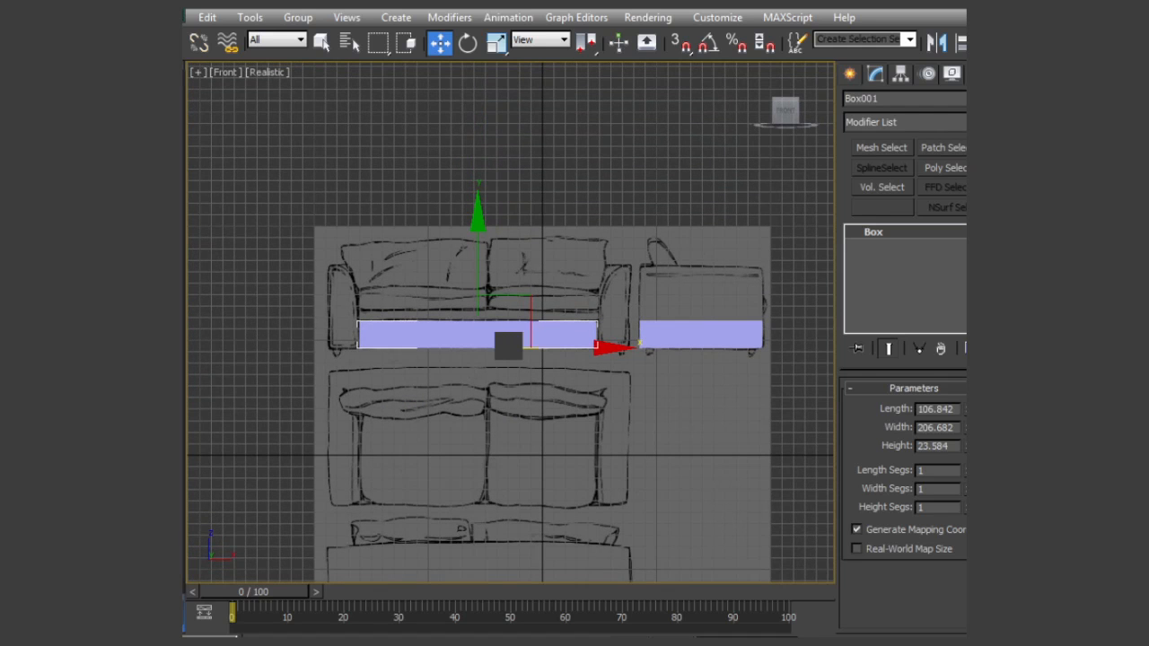
key("l")
key("f")
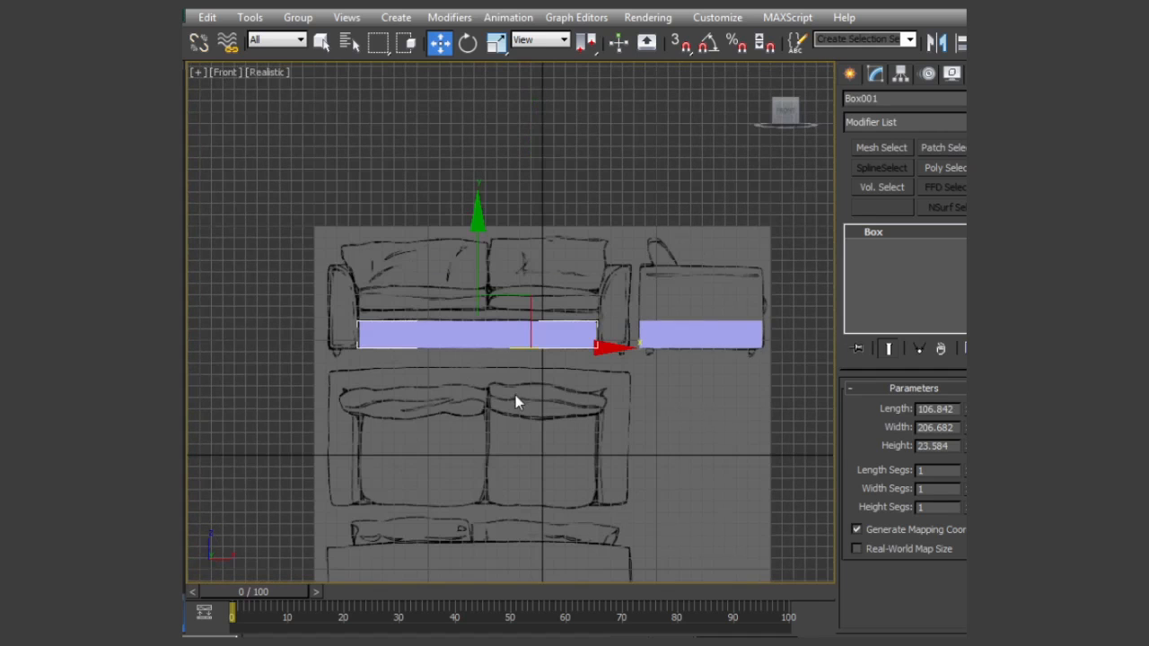
mouse_move(546, 442)
middle_mouse_down()
mouse_move(615, 418)
mouse_move(533, 423)
middle_mouse_up()
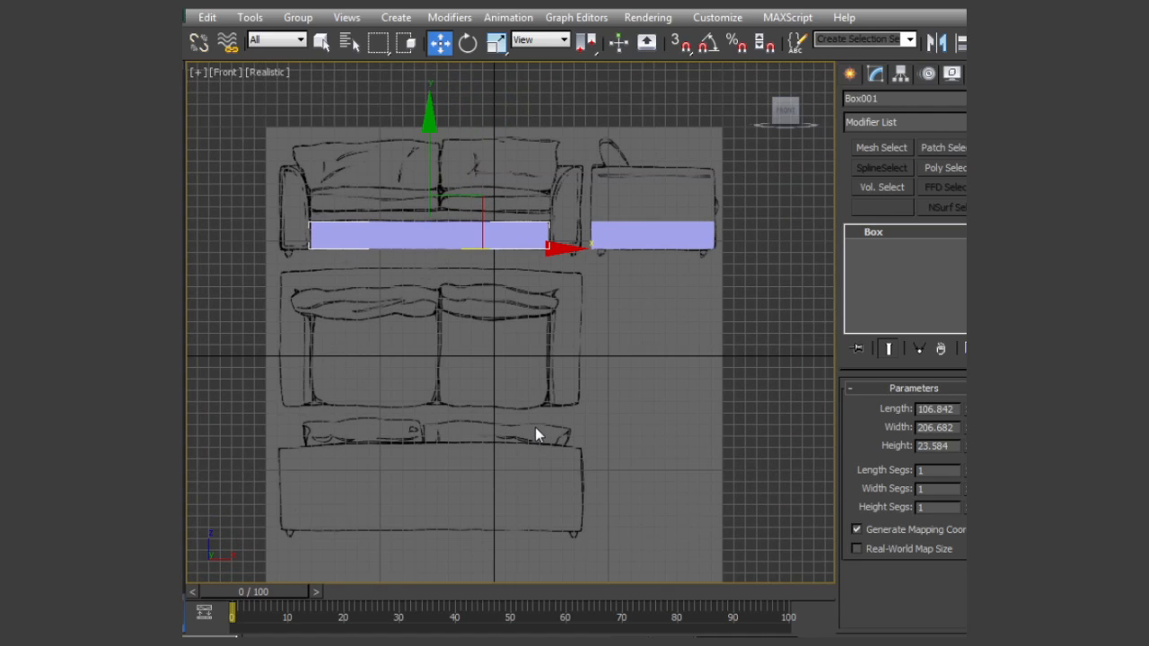
middle_click_drag(502, 285, 555, 273)
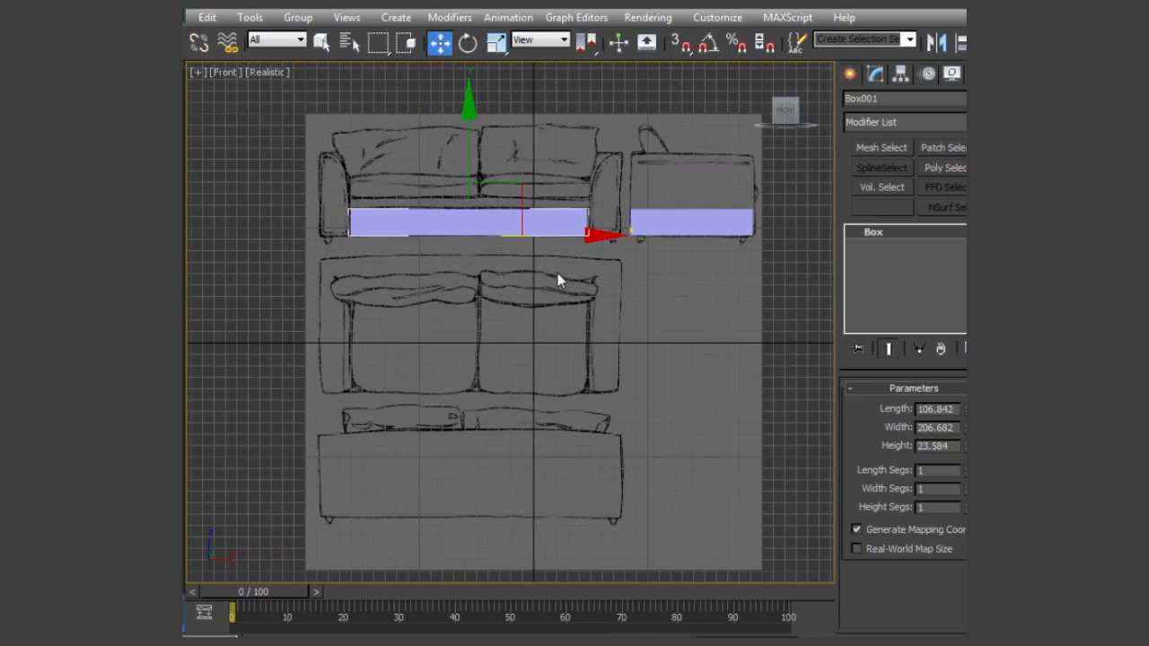
Deselect the box and replace the Front viewport's image background with the customized user interface solid color.
left_click(745, 508)
key("alt+b")
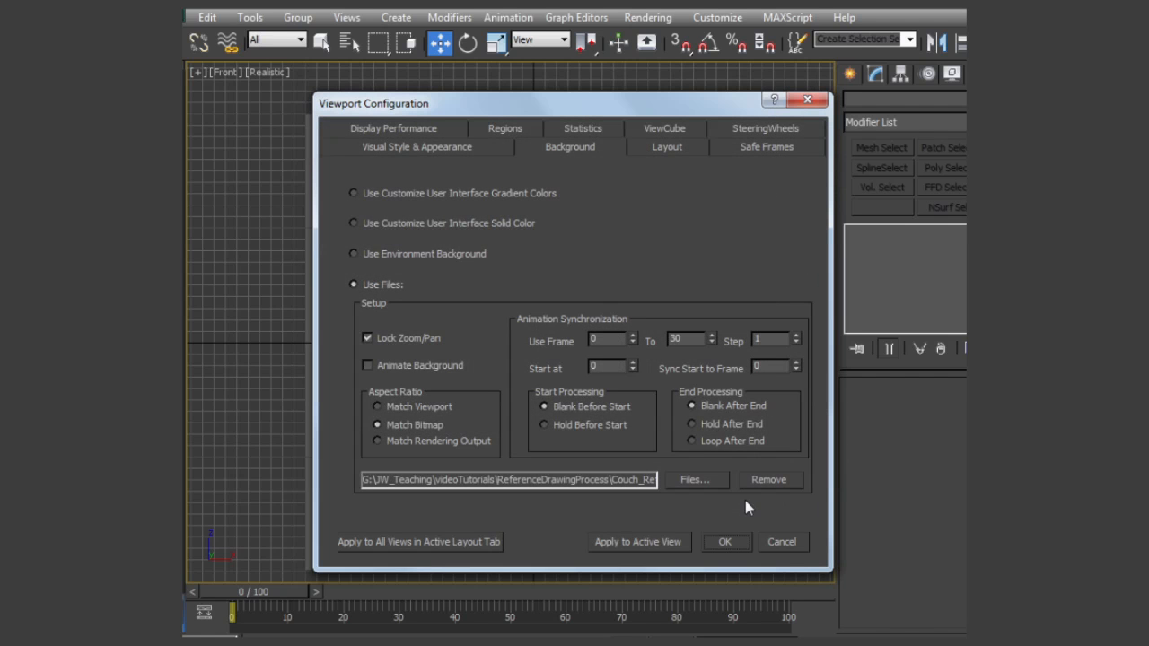
left_click_drag(594, 109, 604, 71)
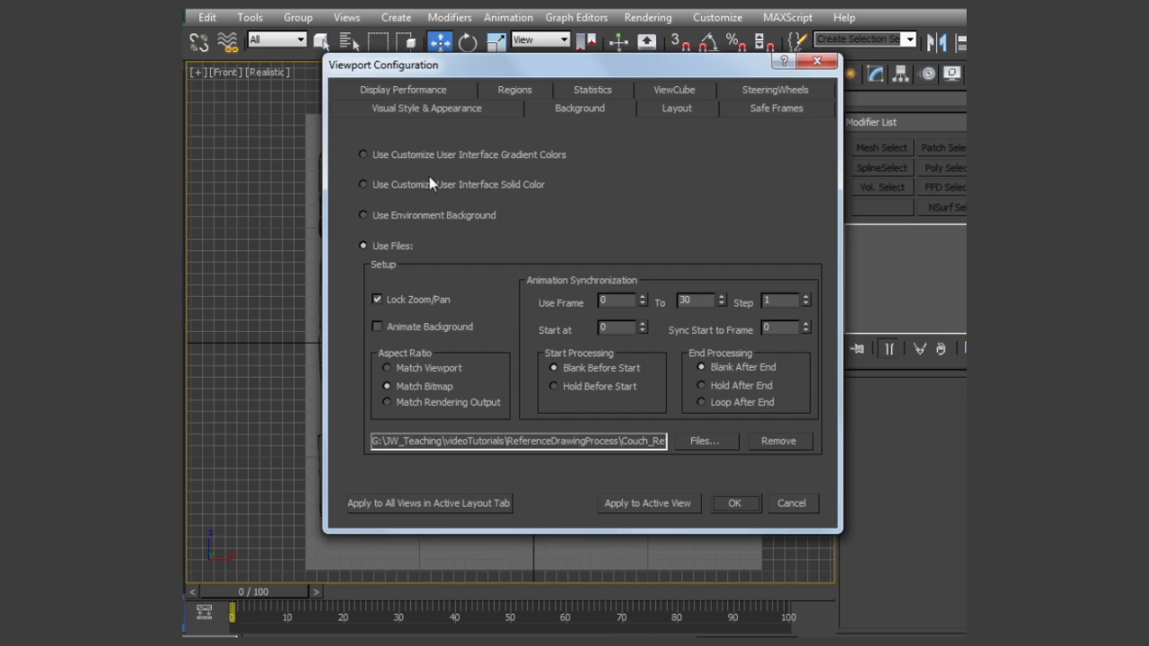
left_click(376, 185)
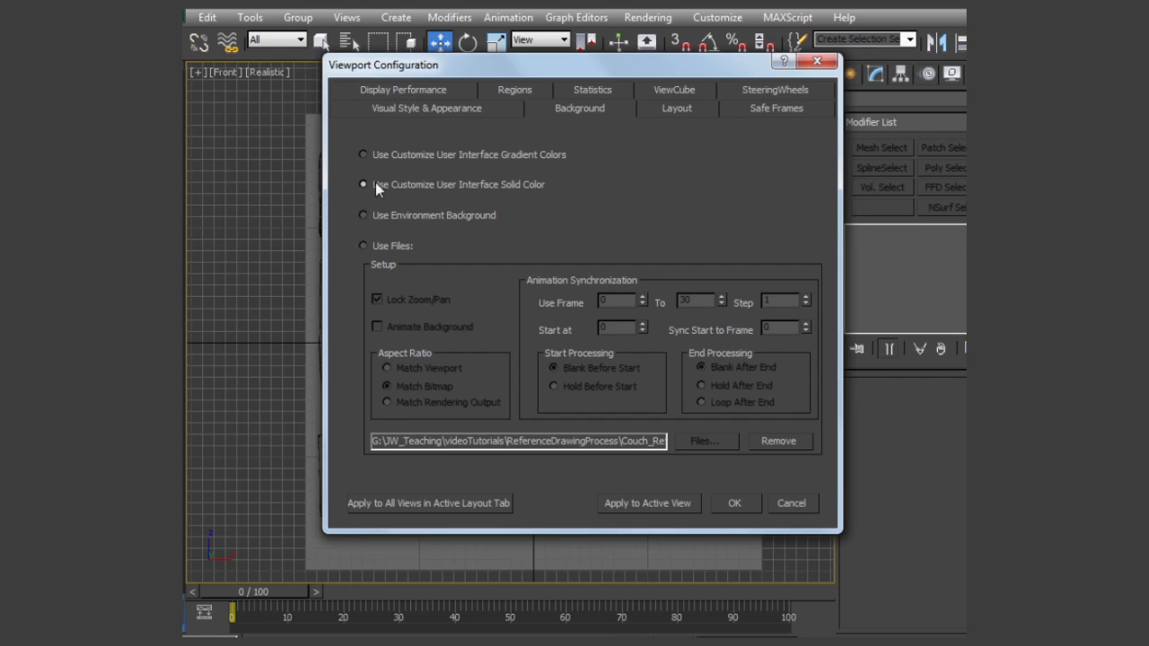
left_click(731, 501)
Select both couch blocking boxes in the Front view and delete them.
middle_click_drag(612, 310, 598, 346)
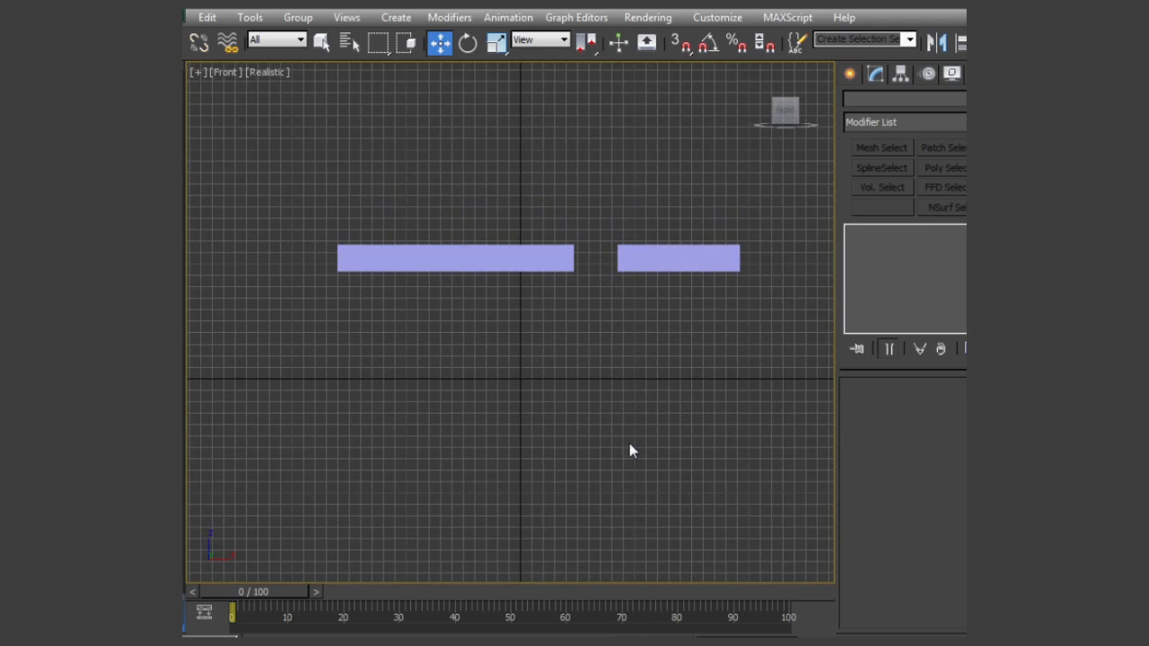
left_click_drag(628, 314, 630, 315)
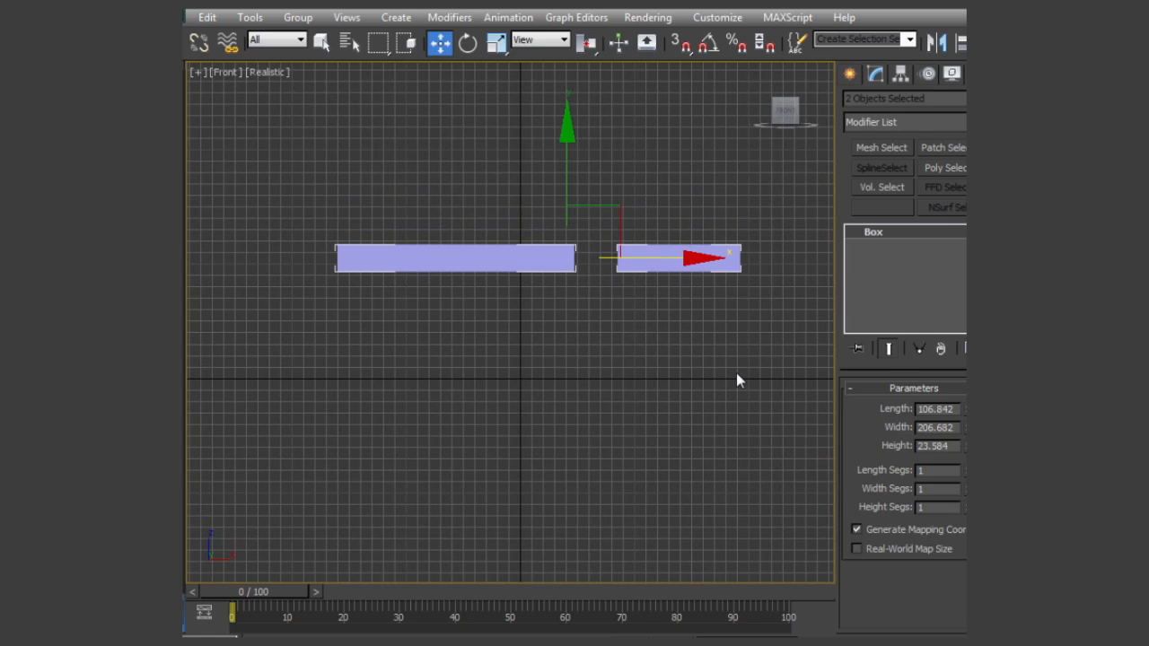
key("Delete")
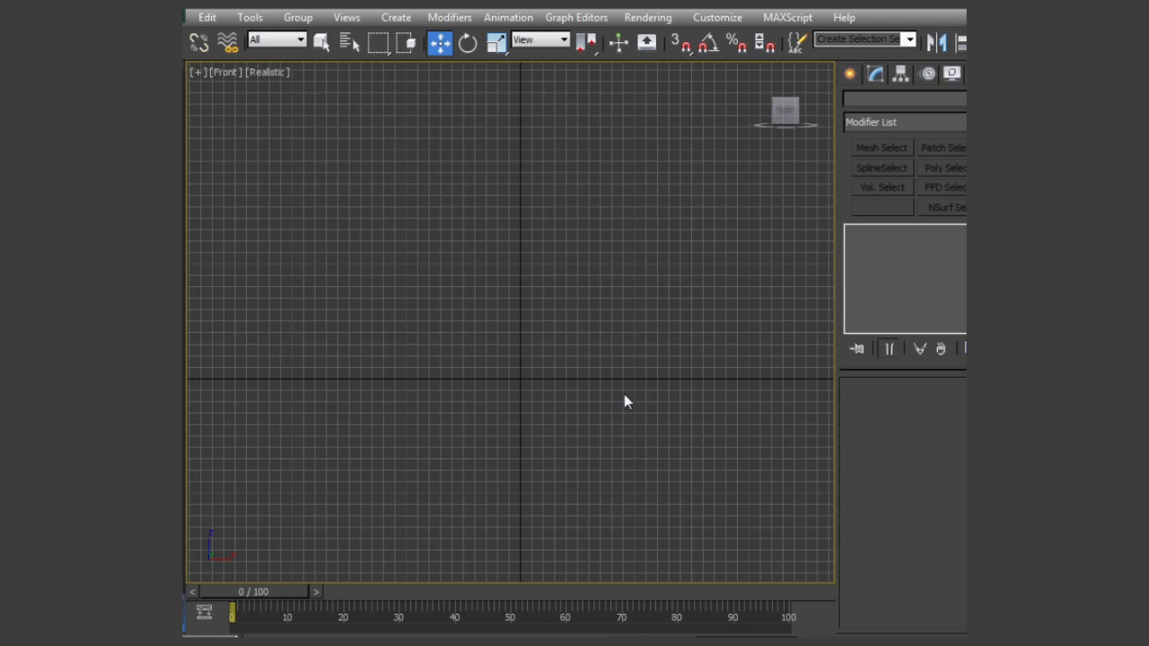
Draw a standard primitive plane about 281 long by 276 wide in the Front view.
left_click(851, 76)
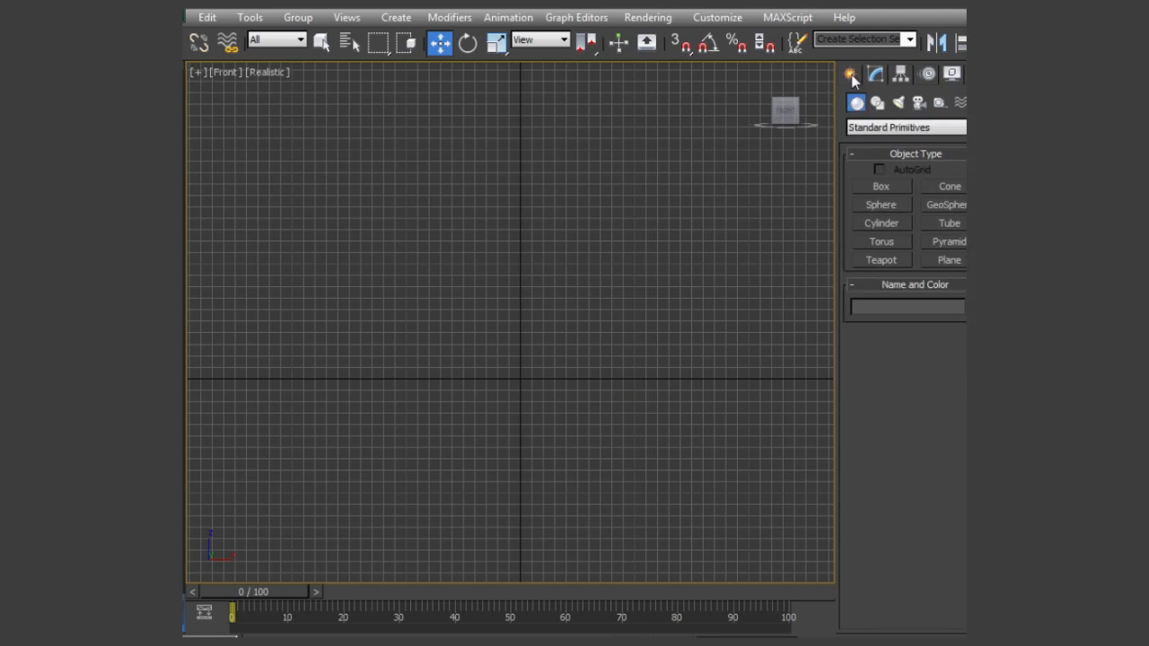
left_click(947, 260)
left_click_drag(371, 146, 691, 472)
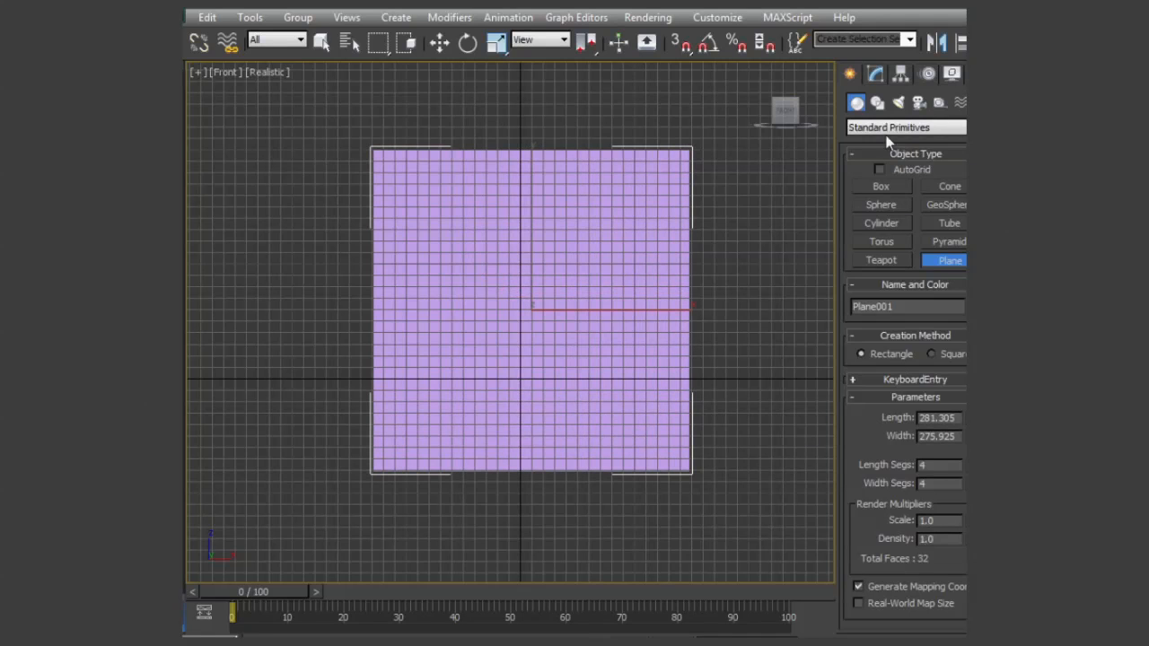
Set the plane's length and width to 200 each and hide the viewport grid.
left_click(875, 73)
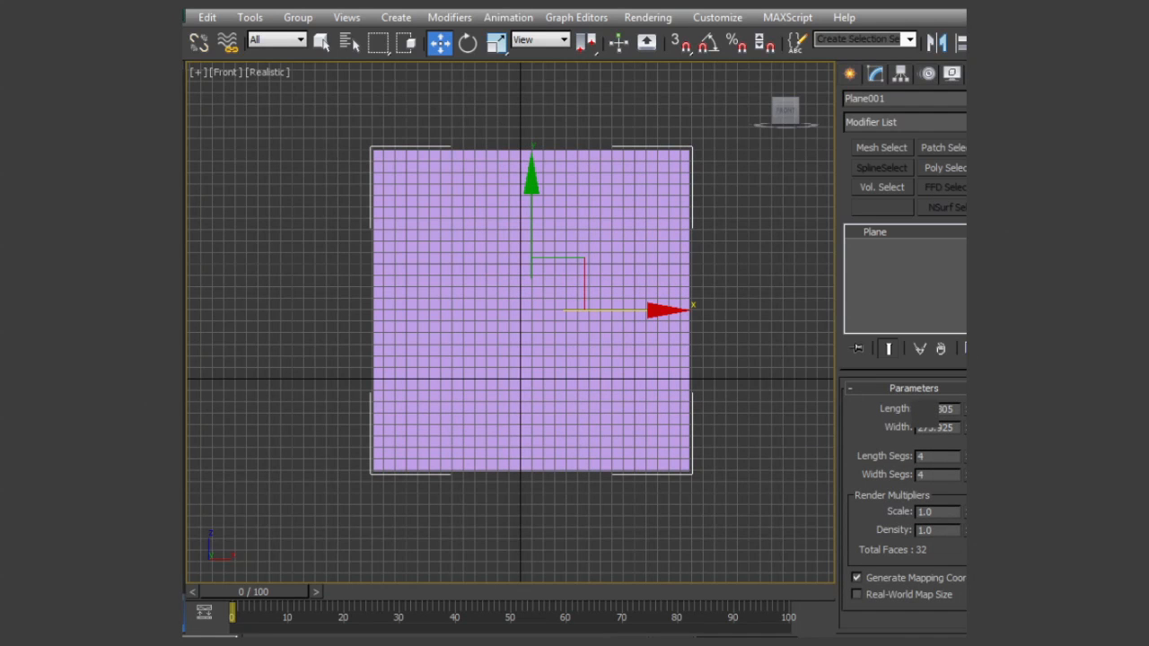
type("200")
key("Tab")
type("200")
key("Return")
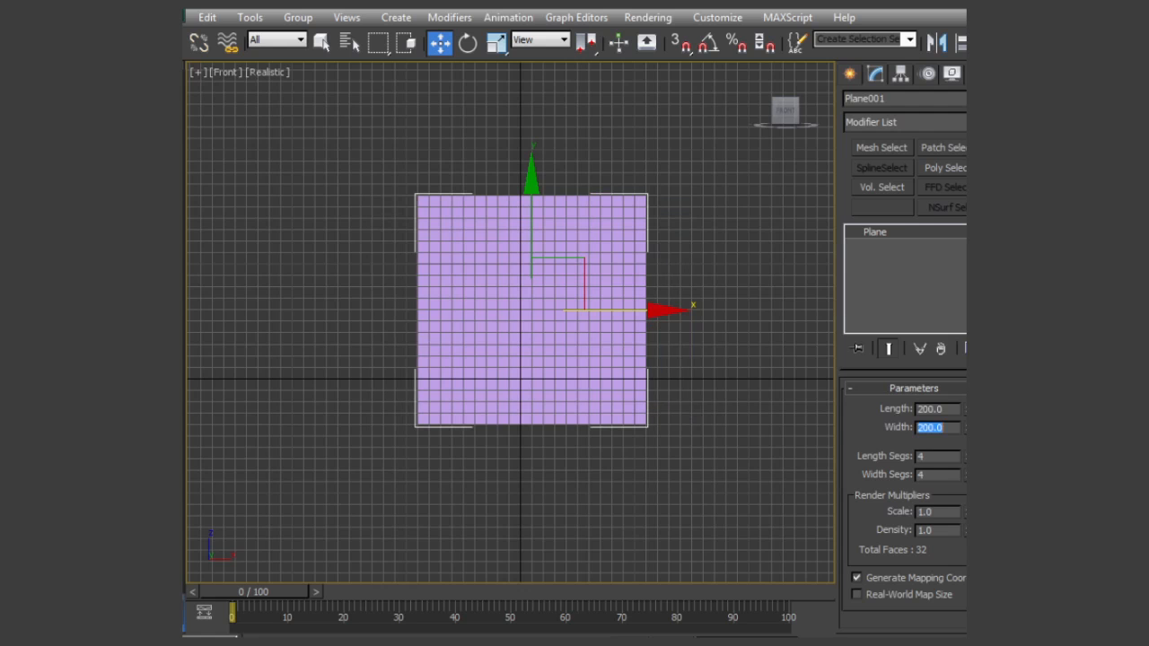
middle_click_drag(692, 323, 704, 370)
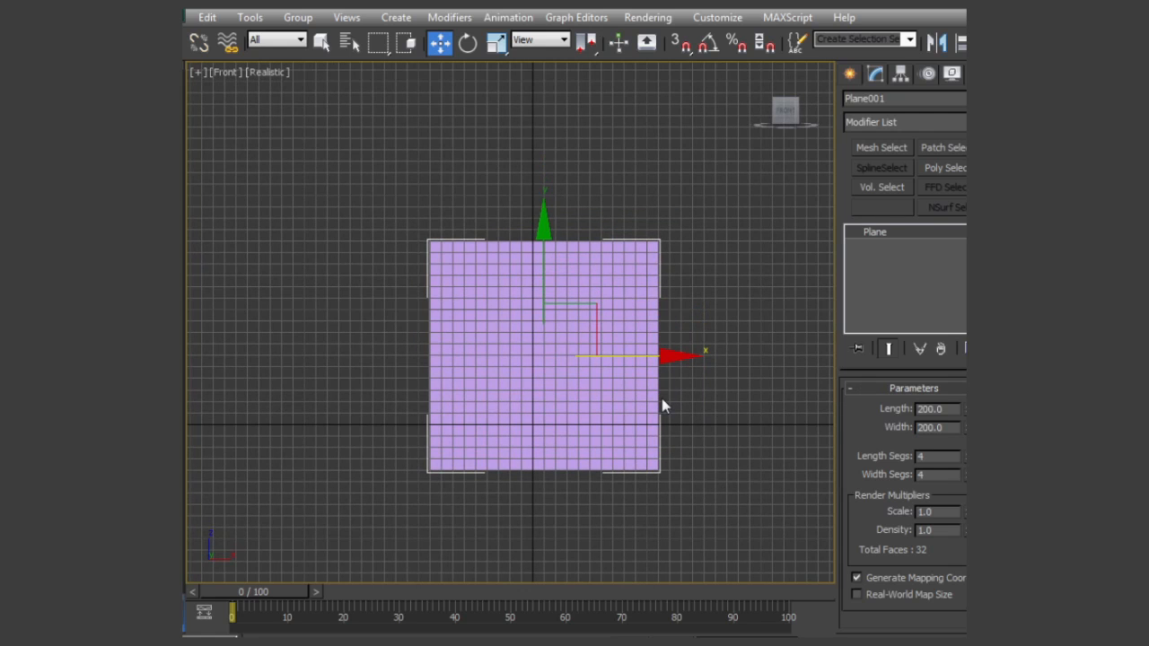
key("g")
middle_click_drag(667, 446, 665, 409)
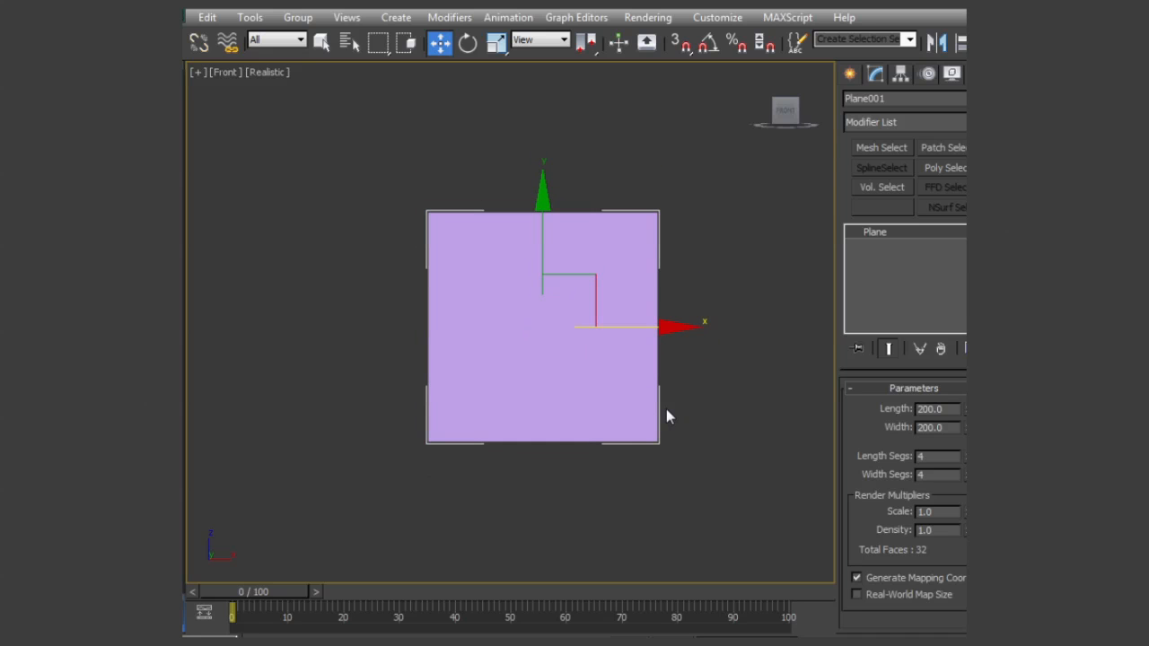
Open the Slate Material Editor and add a Standard material to the node view.
key("m")
left_click_drag(732, 436, 518, 39)
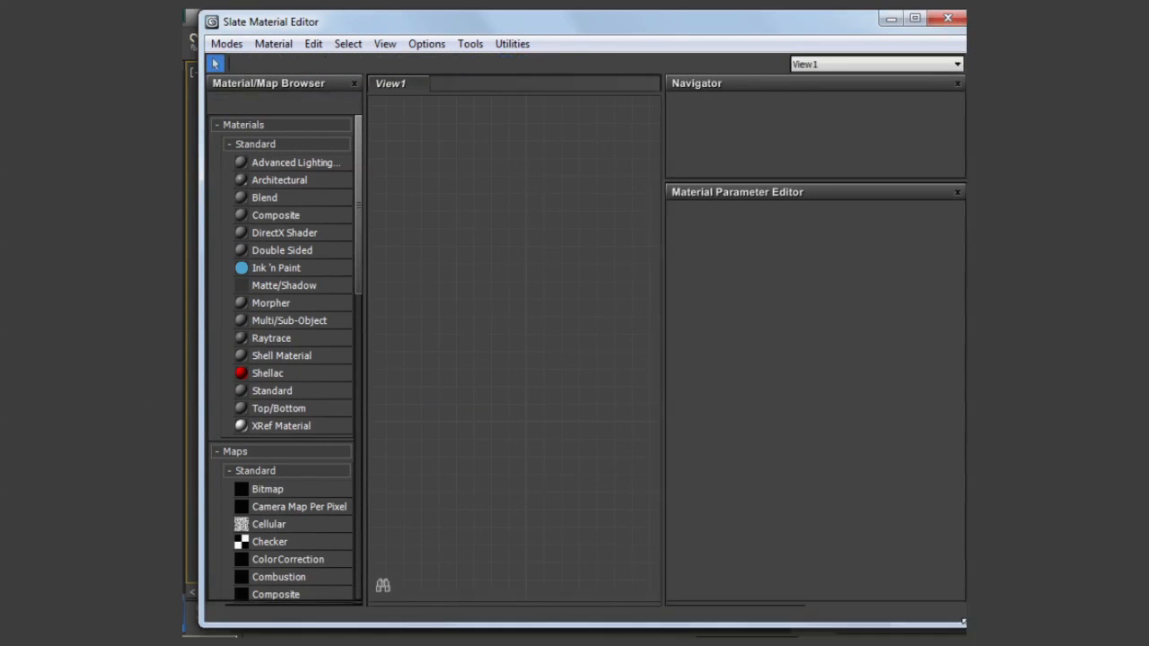
left_click_drag(570, 30, 564, 22)
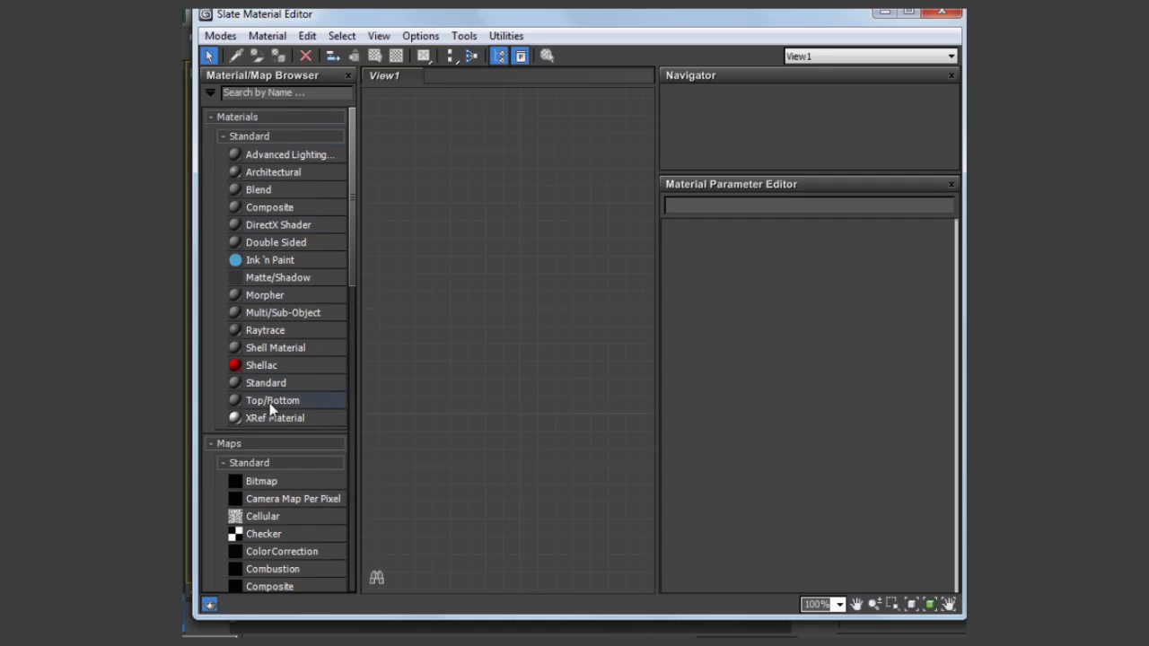
left_click_drag(260, 384, 569, 275)
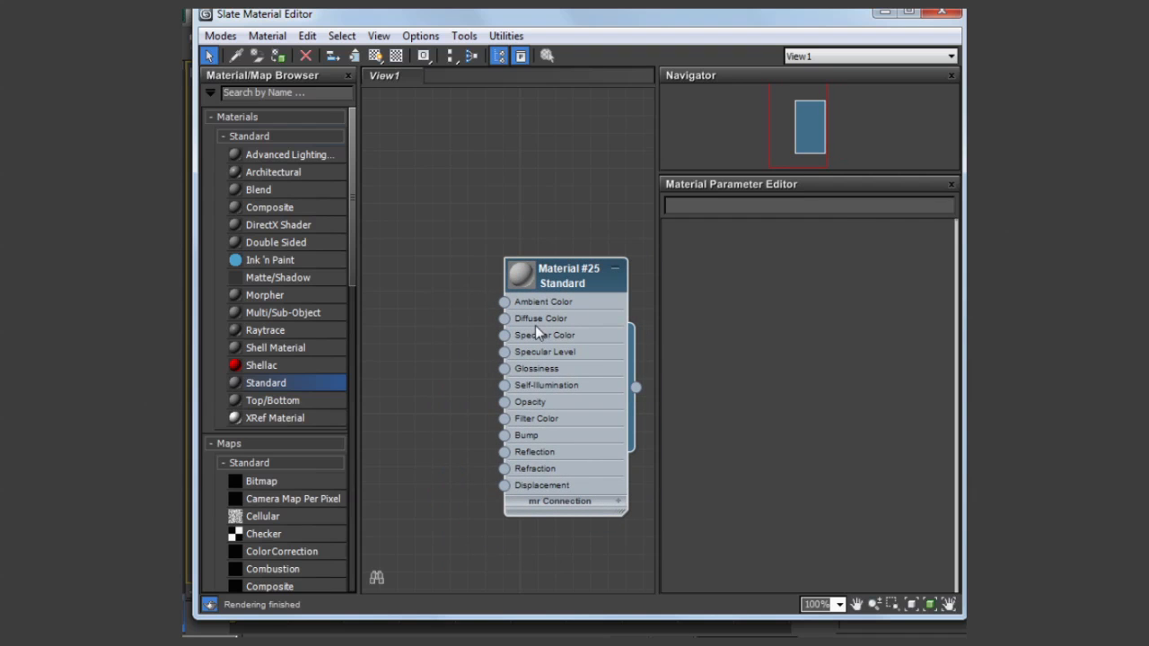
Connect a Bitmap to the material's Diffuse Color, loading the combined couch reference image from G:\JW_Teaching\videoTutorials\ReferenceDrawingProcess.
left_click_drag(505, 319, 448, 303)
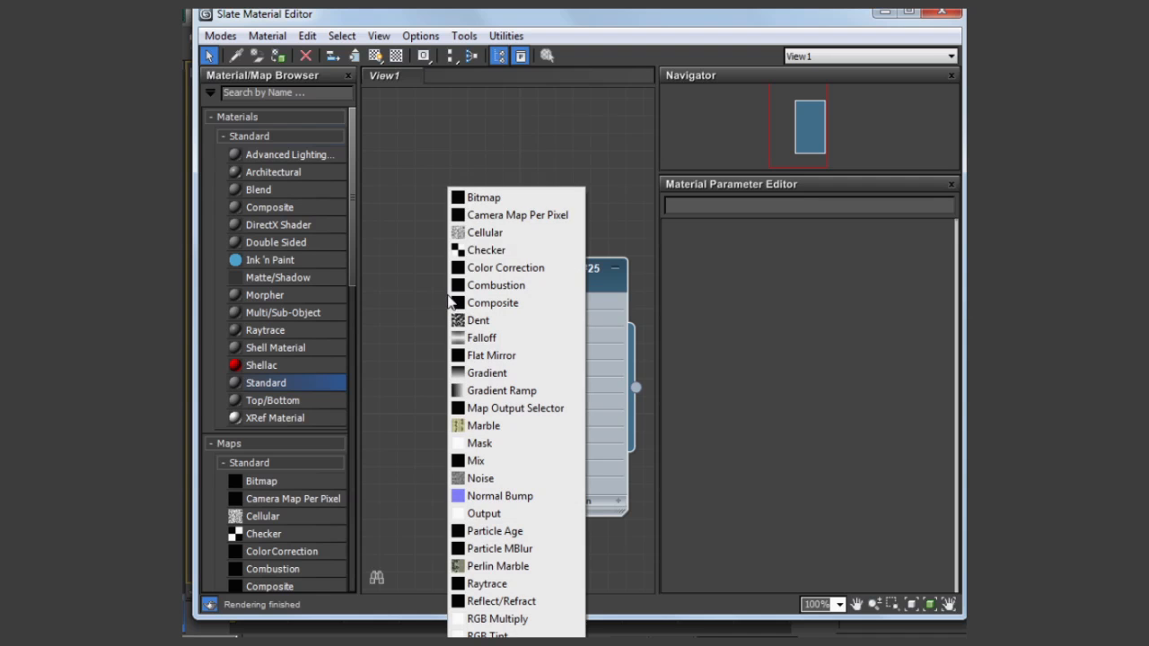
left_click(481, 200)
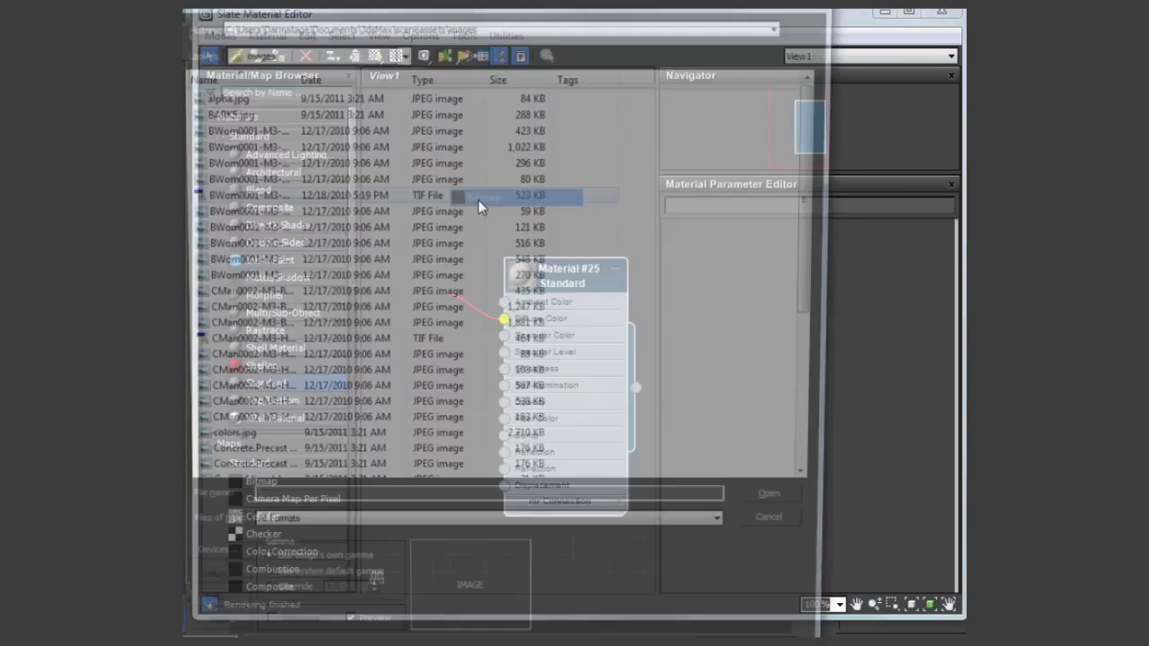
left_click(363, 52)
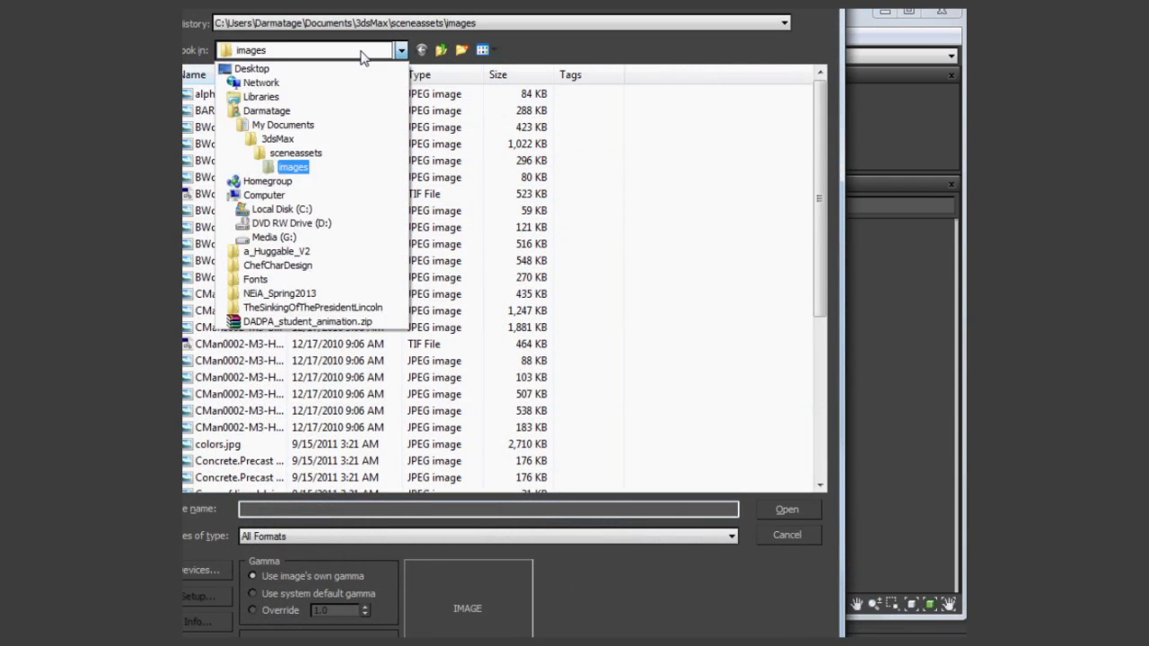
left_click(289, 237)
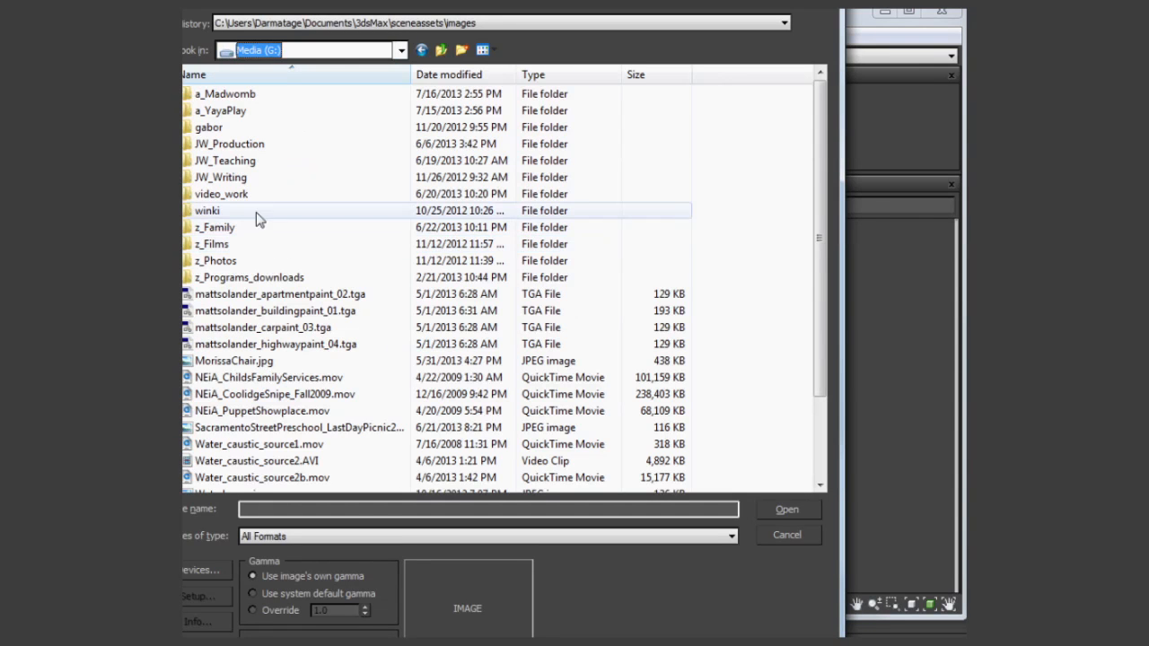
double_click(225, 160)
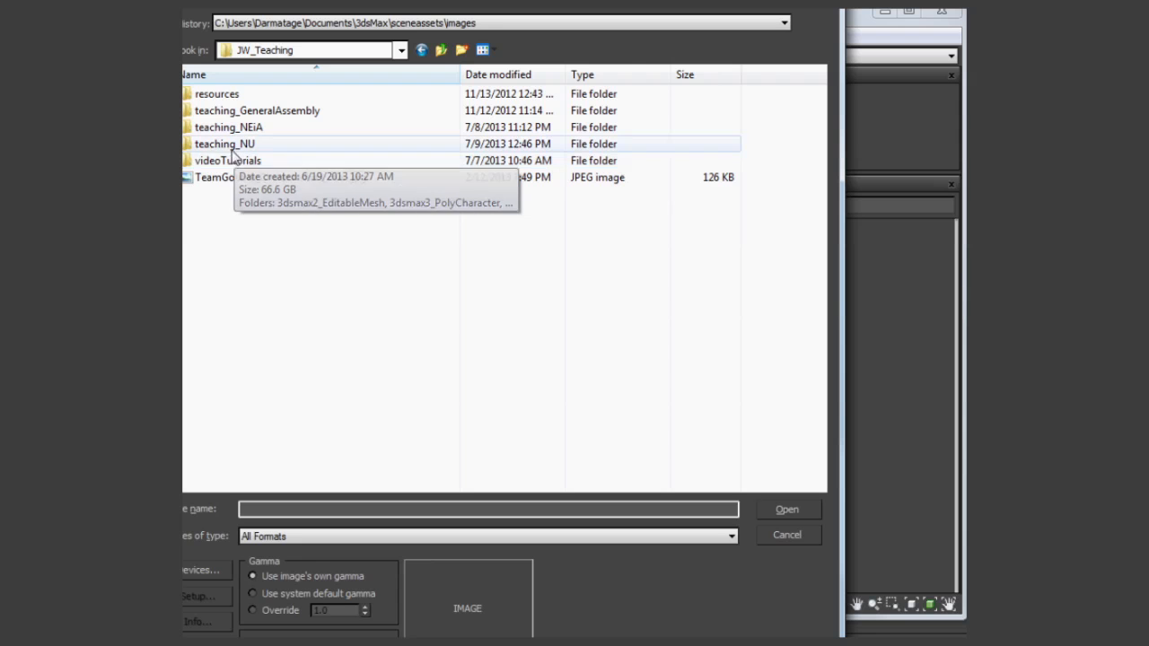
double_click(230, 162)
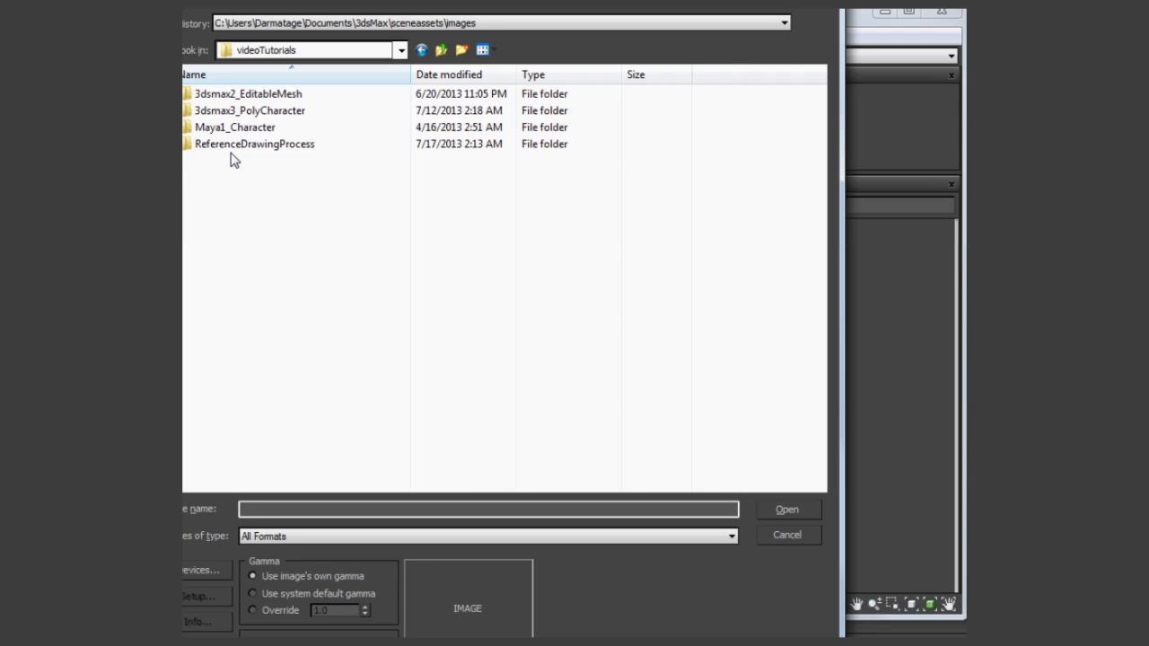
double_click(238, 127)
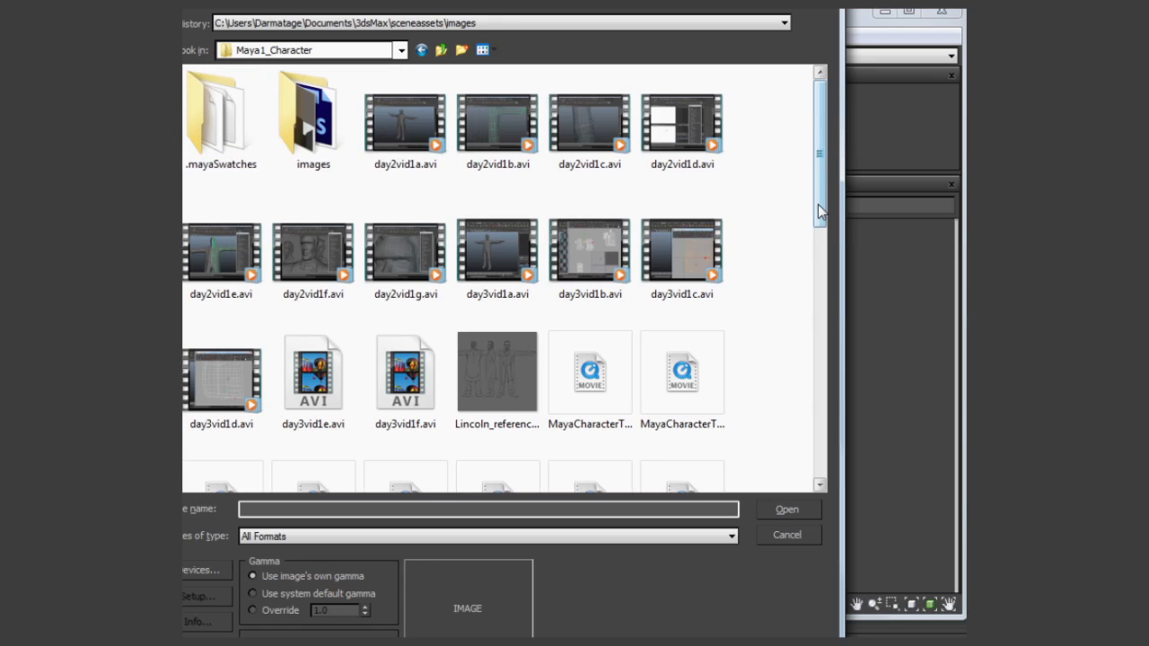
left_click(442, 50)
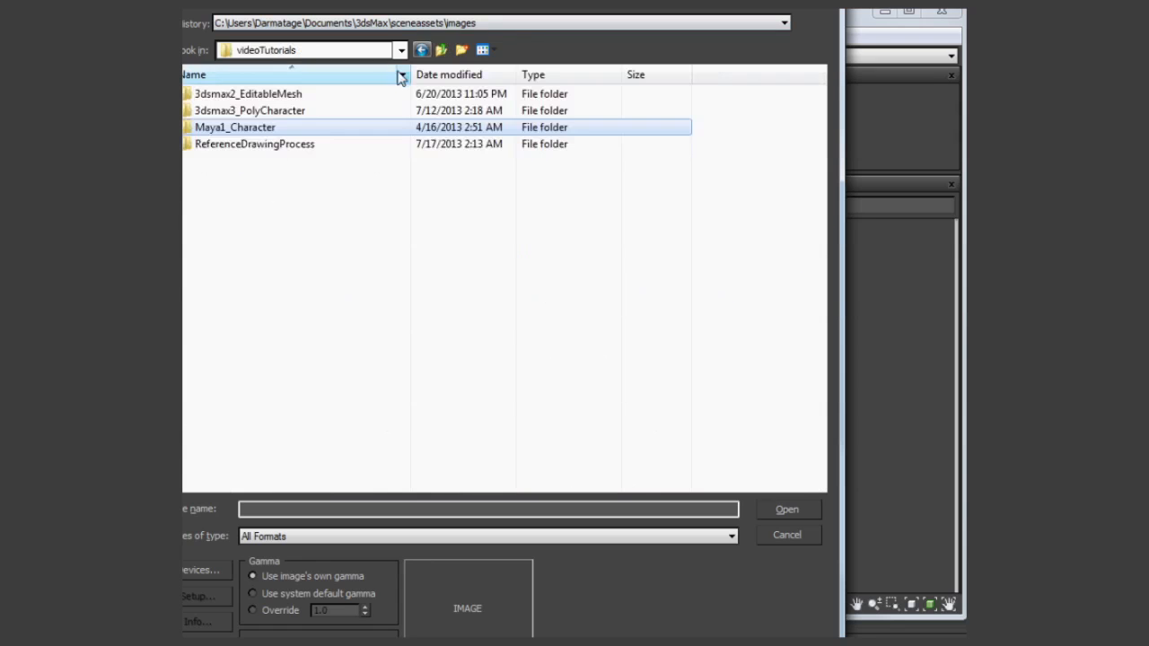
double_click(278, 144)
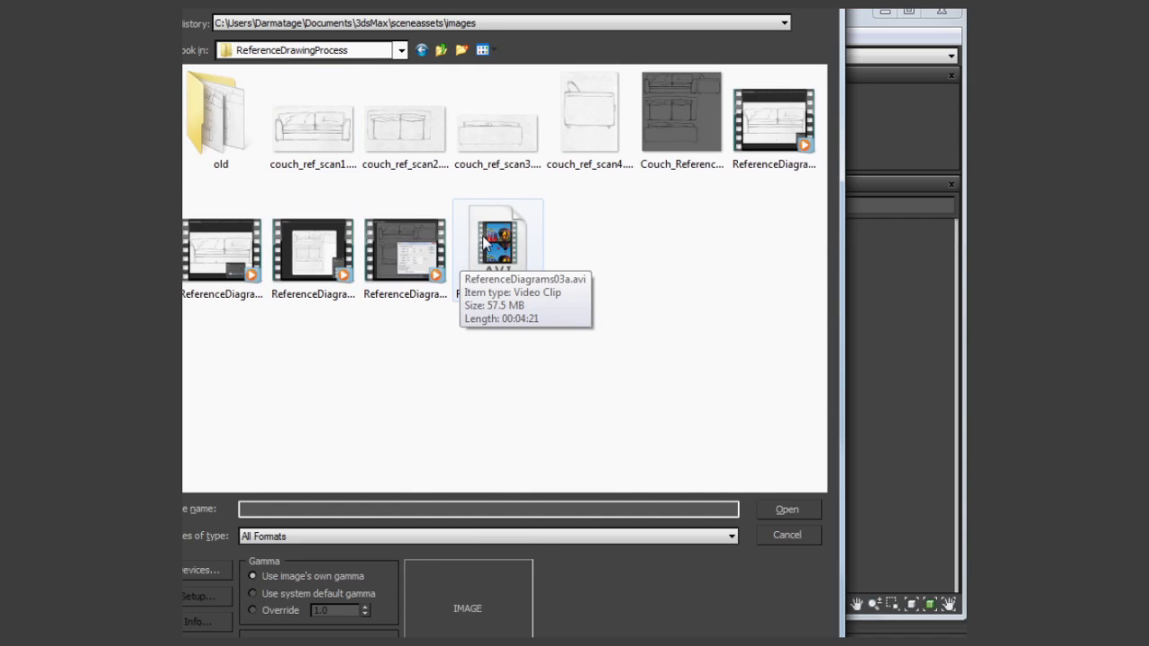
double_click(670, 119)
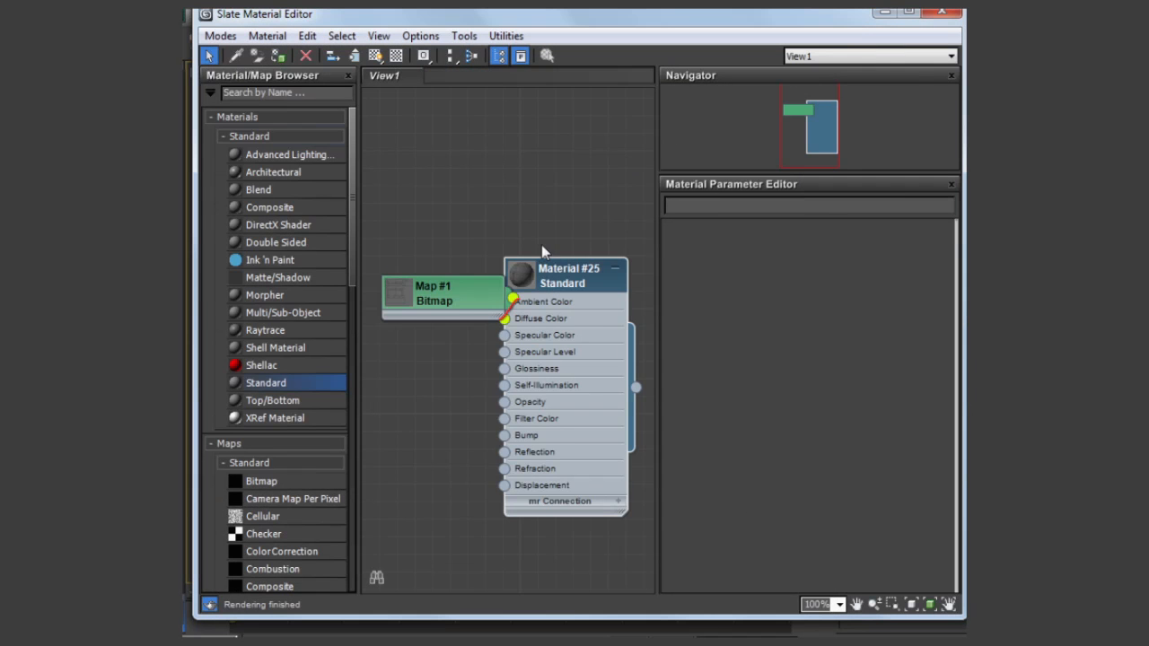
Move the bitmap node clear of the Standard material node and make the material 2-Sided.
left_click_drag(481, 287, 439, 310)
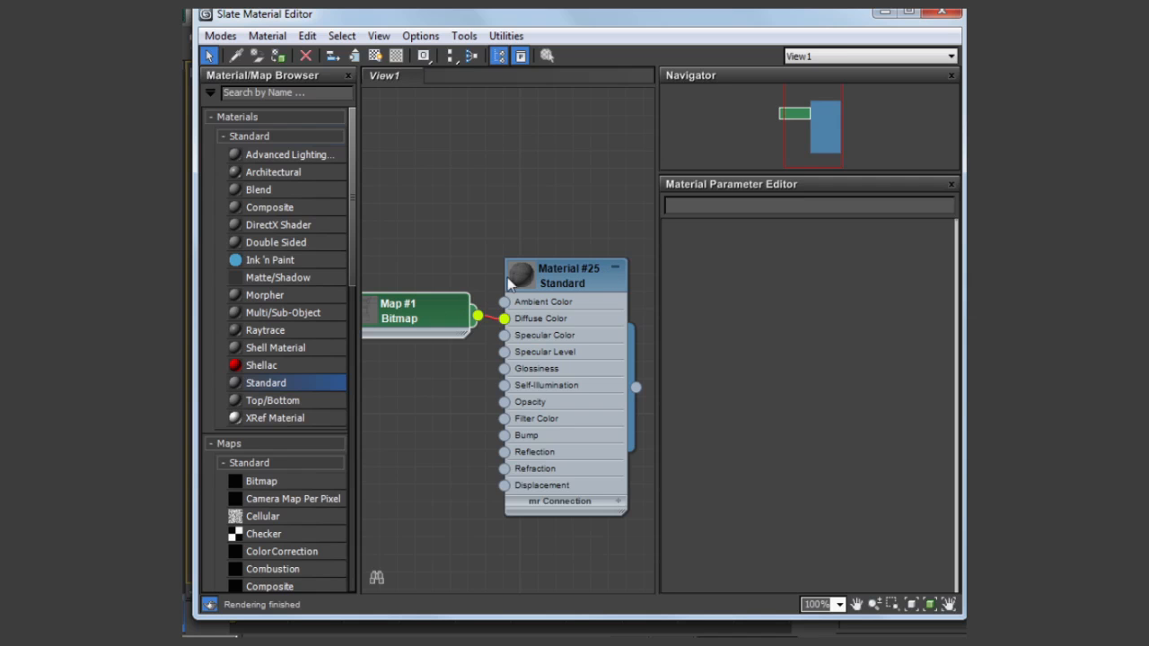
left_click(565, 283)
double_click(565, 281)
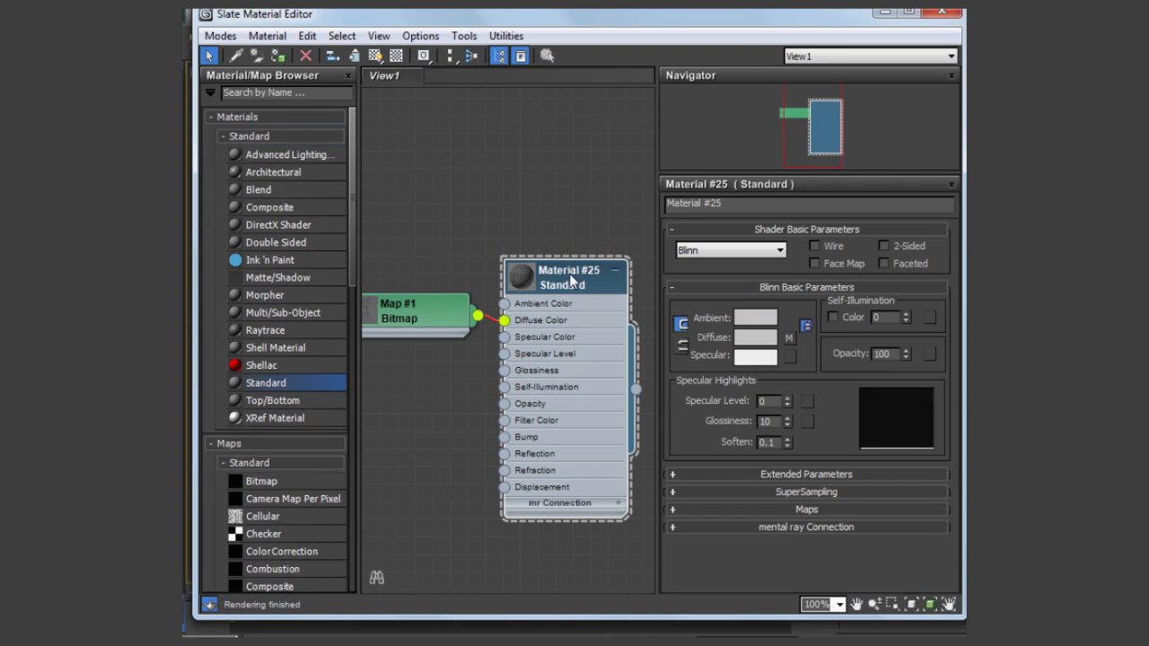
left_click(894, 245)
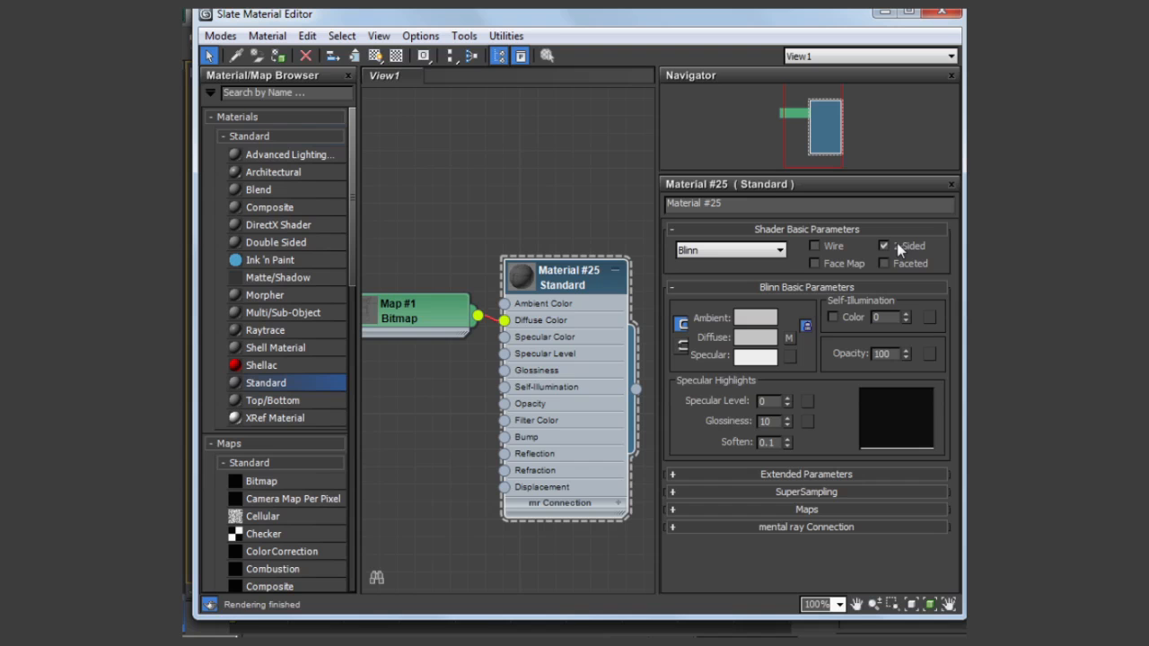
Turn on viewport display for the Standard material and check which image file its Diffuse bitmap uses.
left_click(377, 56)
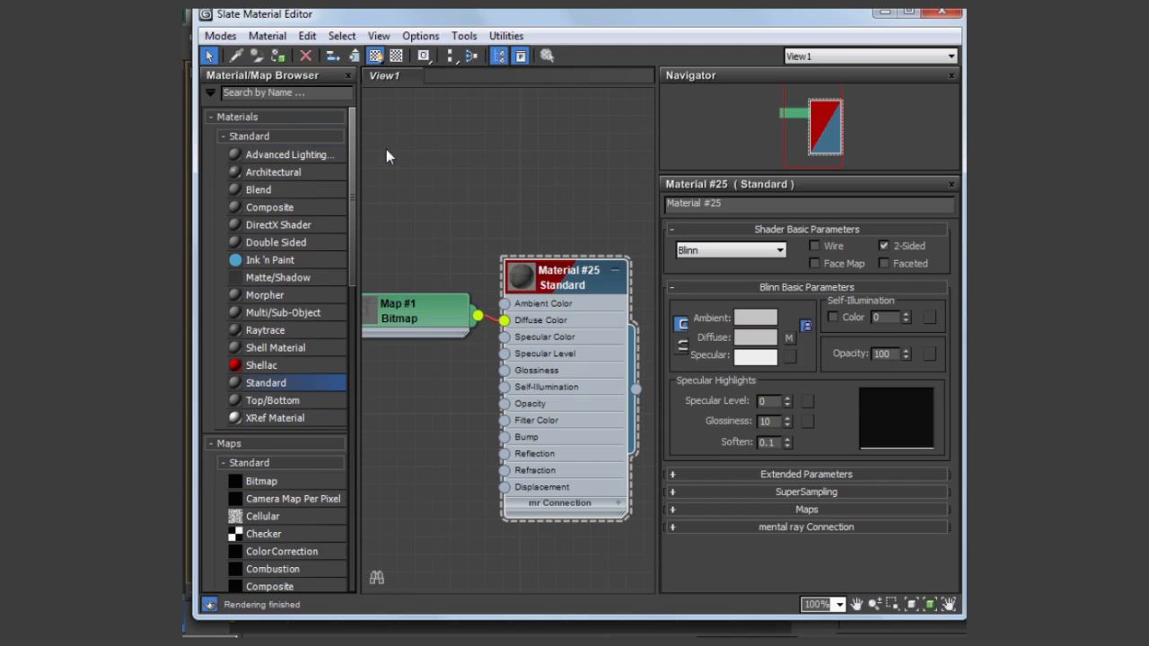
left_click(408, 310)
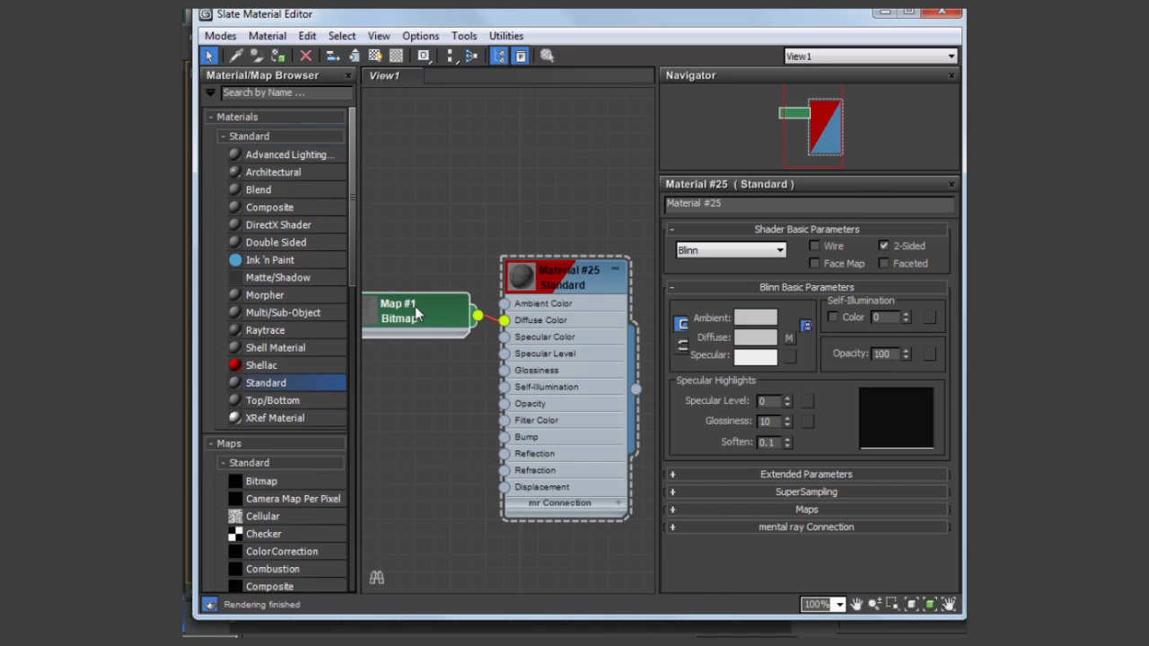
double_click(415, 306)
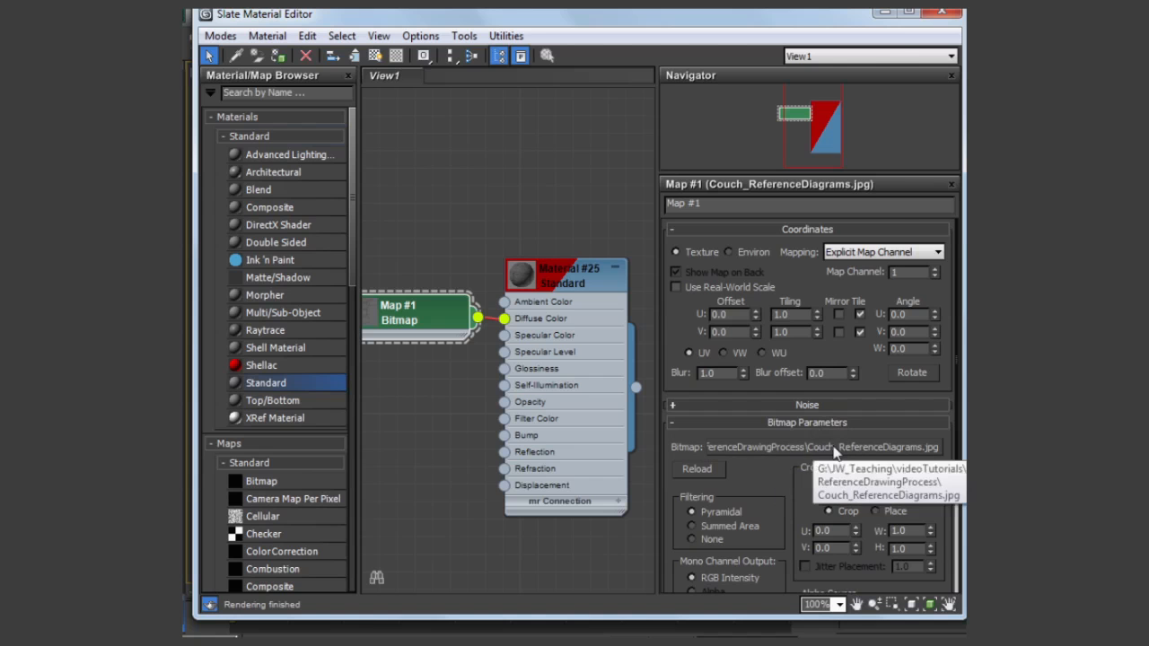
left_click(835, 449)
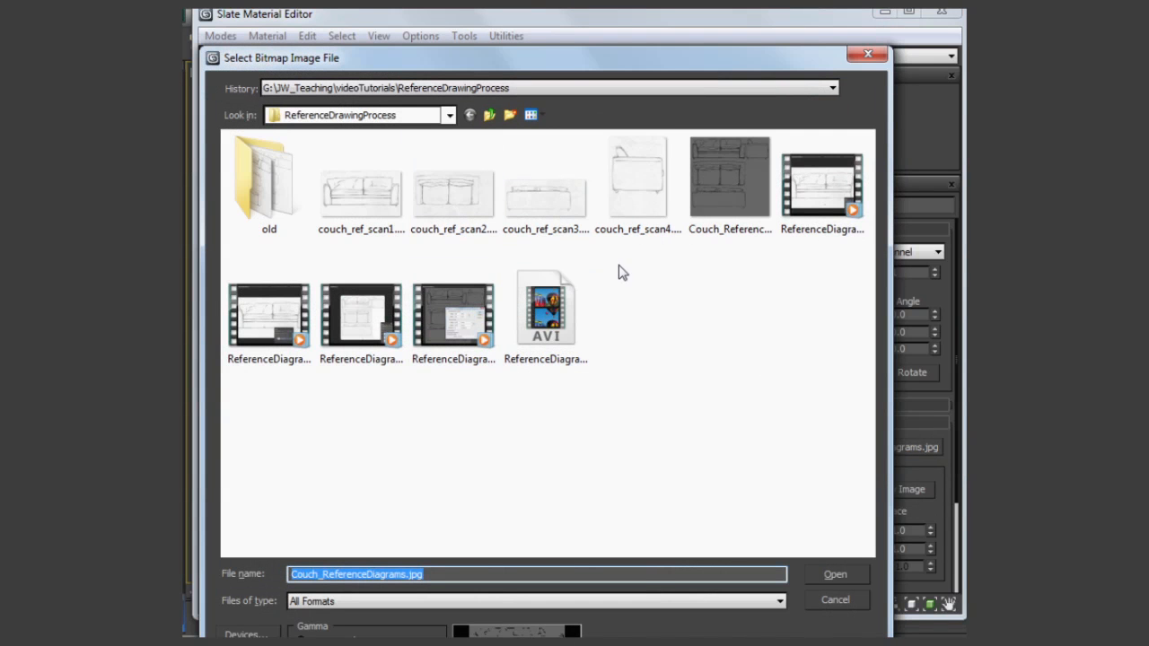
left_click(835, 601)
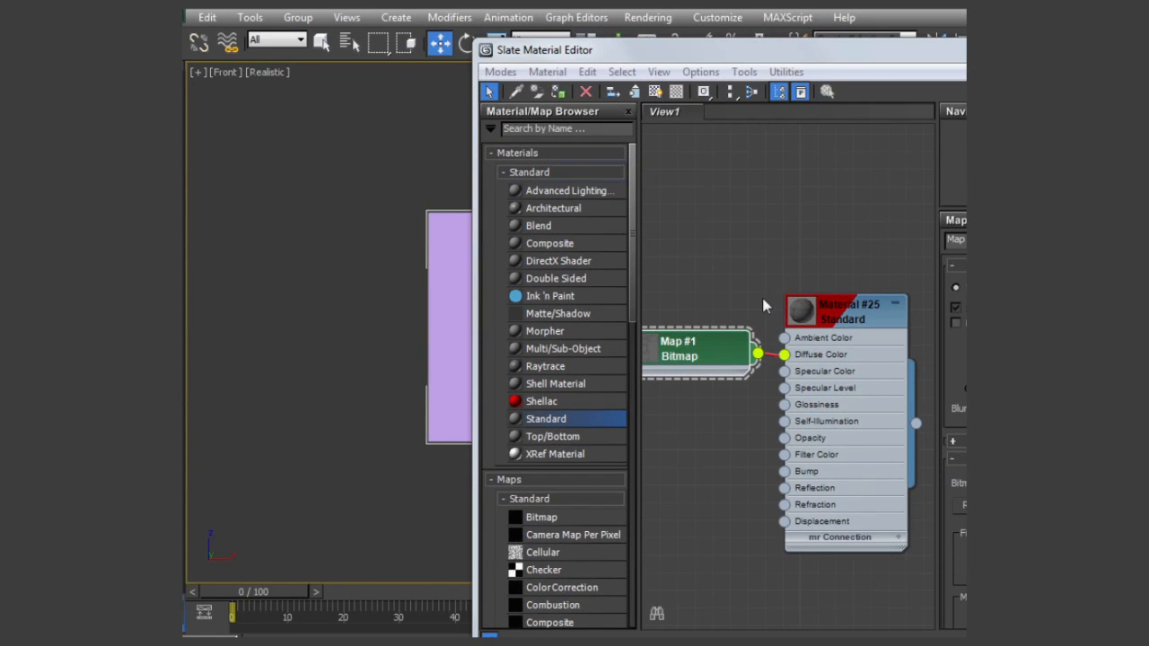
Assign the Standard material to the reference plane and close the Slate Material Editor.
left_click(836, 323)
mouse_move(917, 425)
left_mouse_down()
mouse_move(875, 368)
mouse_move(460, 352)
left_mouse_up()
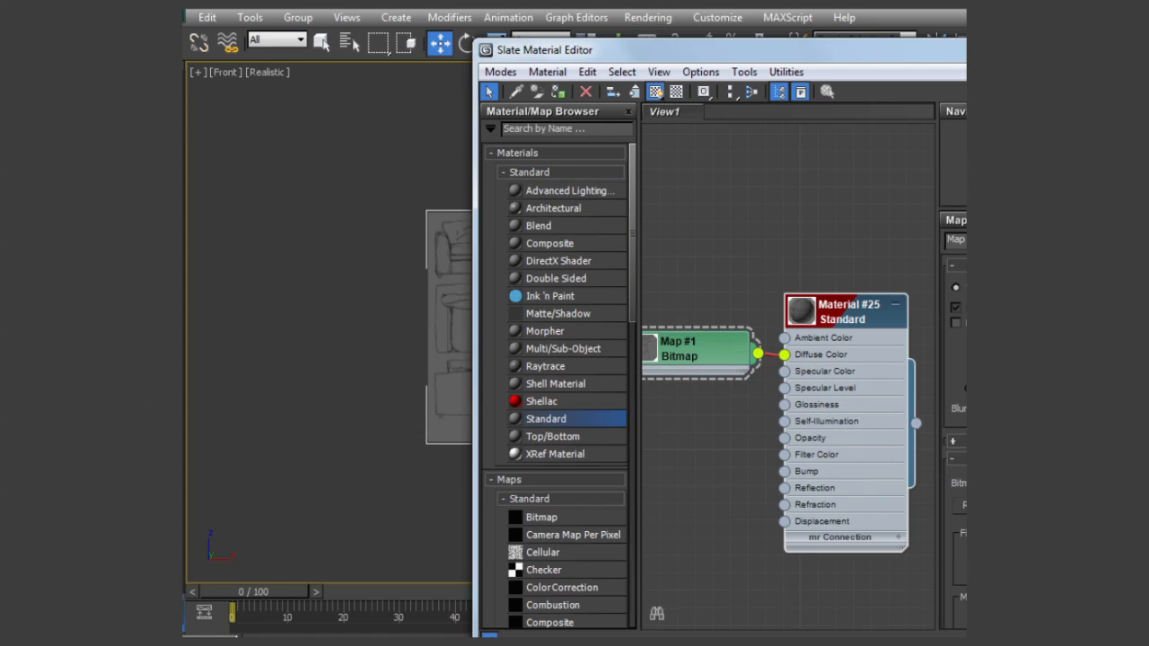
left_click_drag(1056, 51, 702, 66)
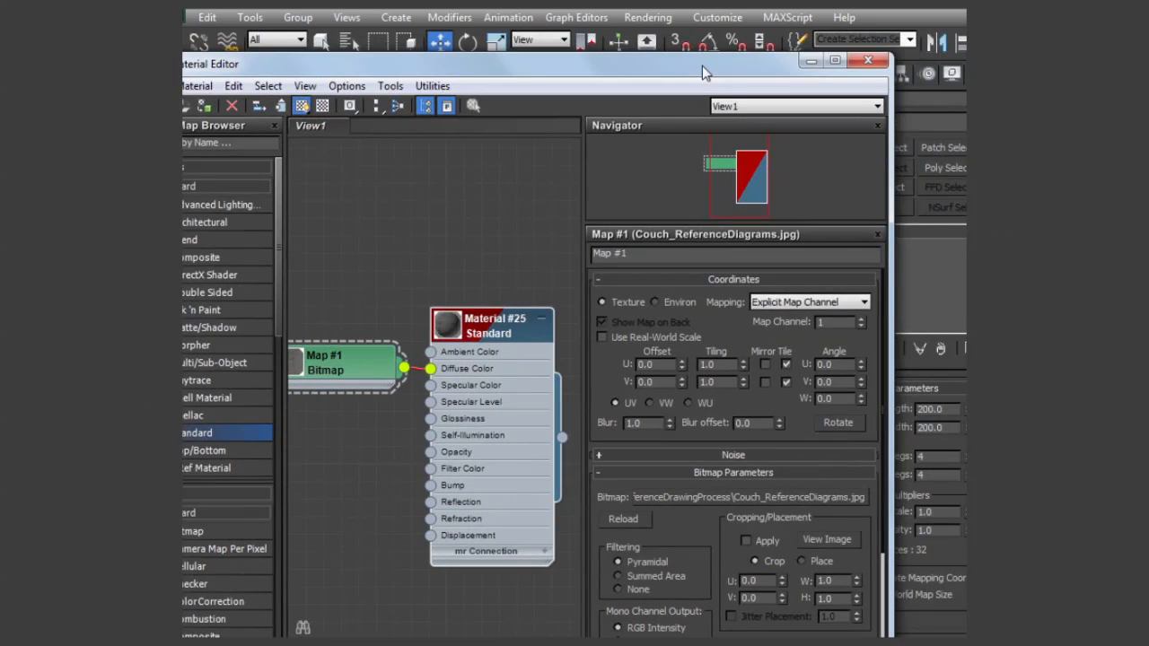
left_click(874, 68)
Clone the reference plane in place as an instance named Plane002.
middle_click_drag(584, 366, 623, 392, "alt")
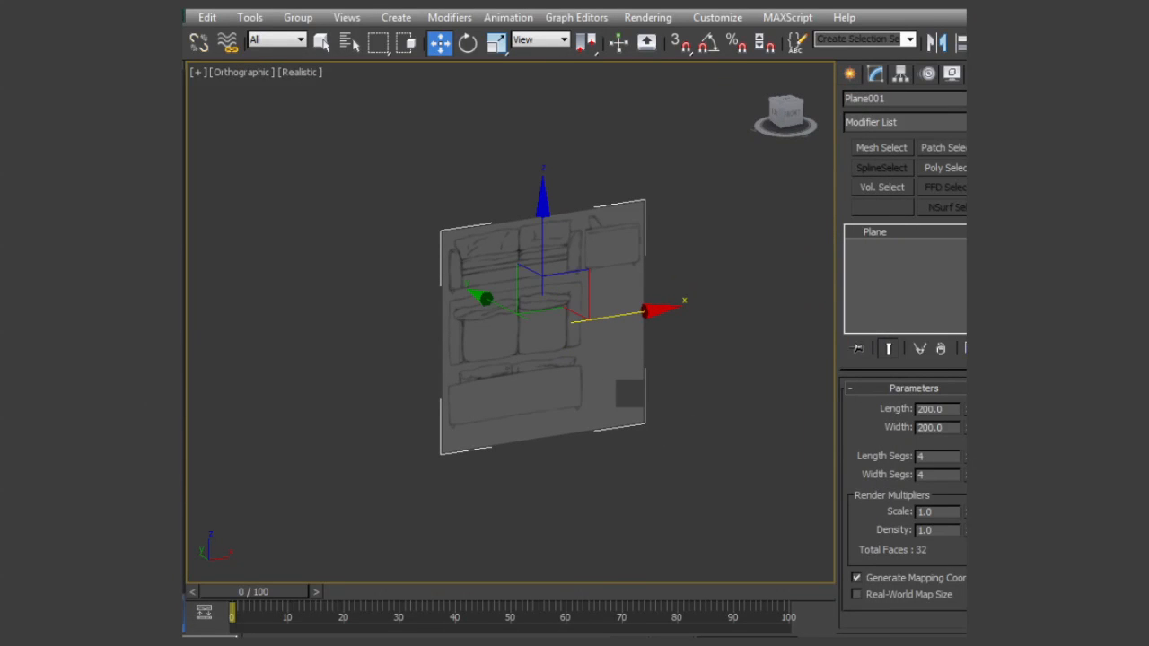
key("ctrl+v")
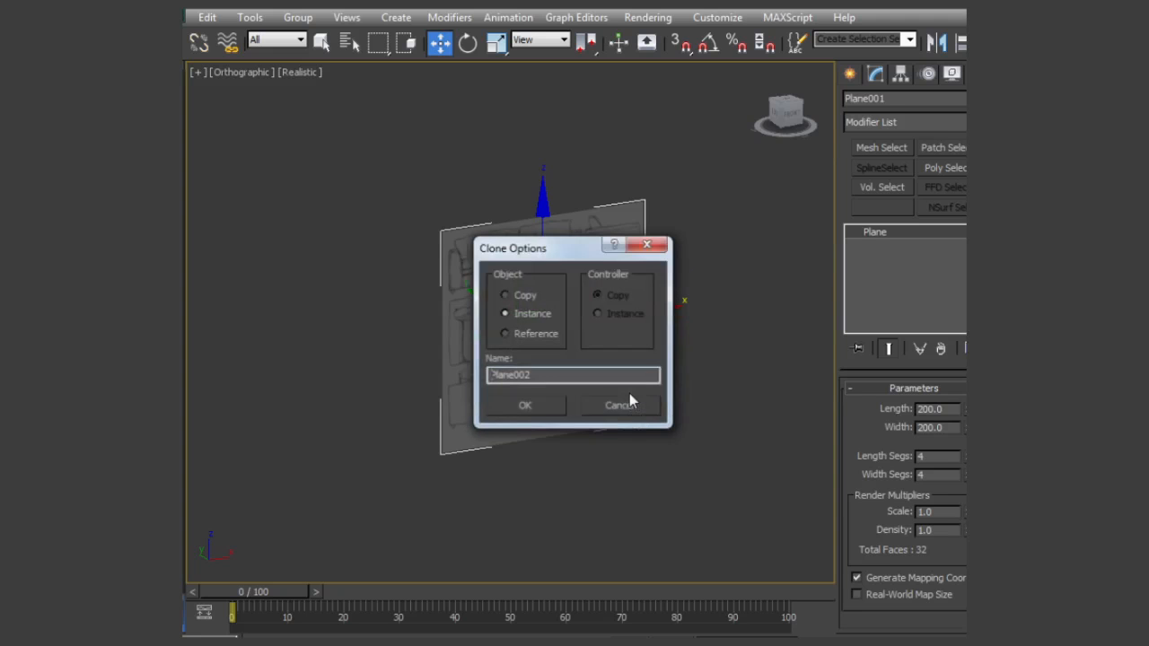
left_click(544, 375)
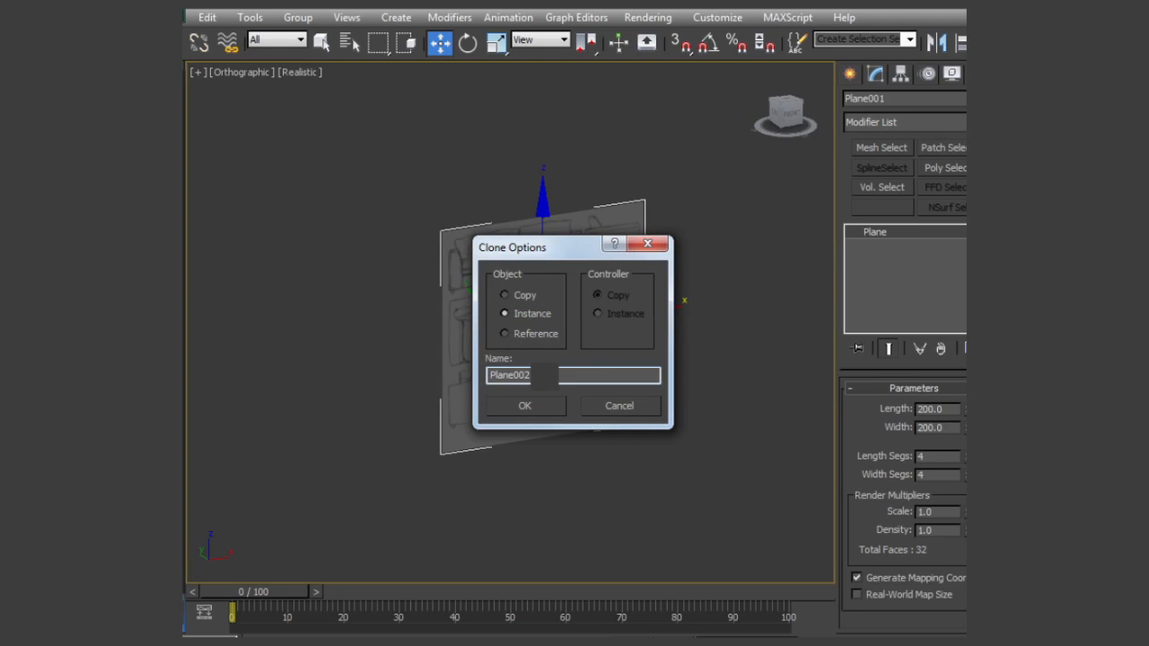
left_click(534, 402)
Rotate the cloned plane by an exact 90-degree offset about the world Z axis so it crosses the original.
middle_click_drag(516, 336, 534, 376, "alt")
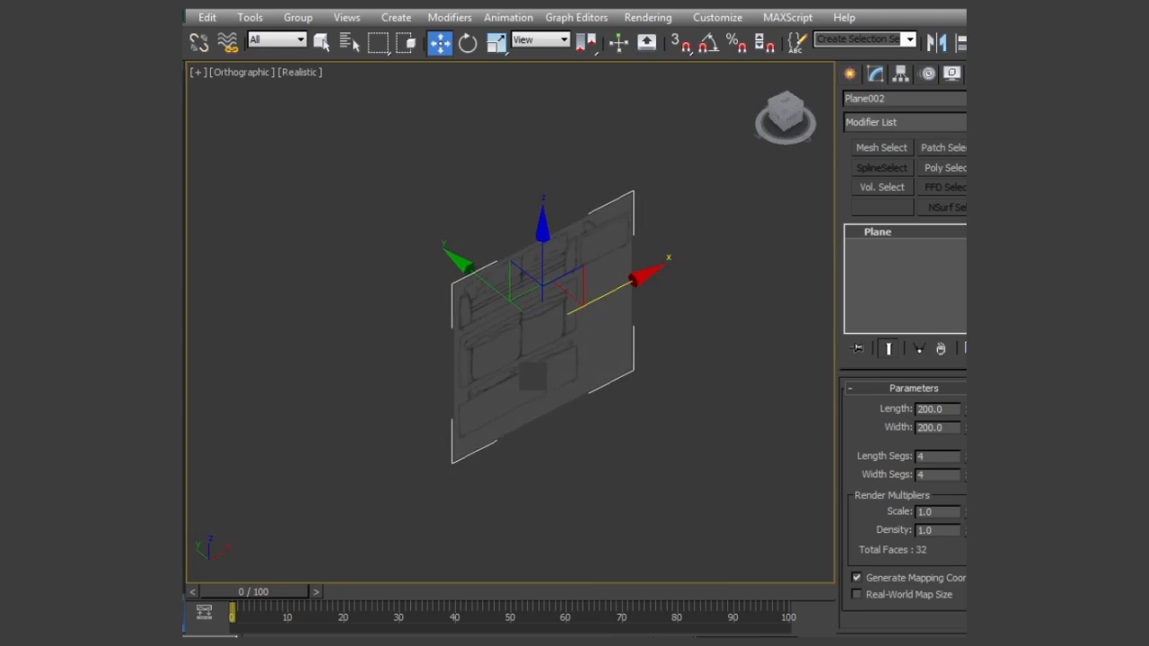
right_click(468, 43)
double_click(799, 202)
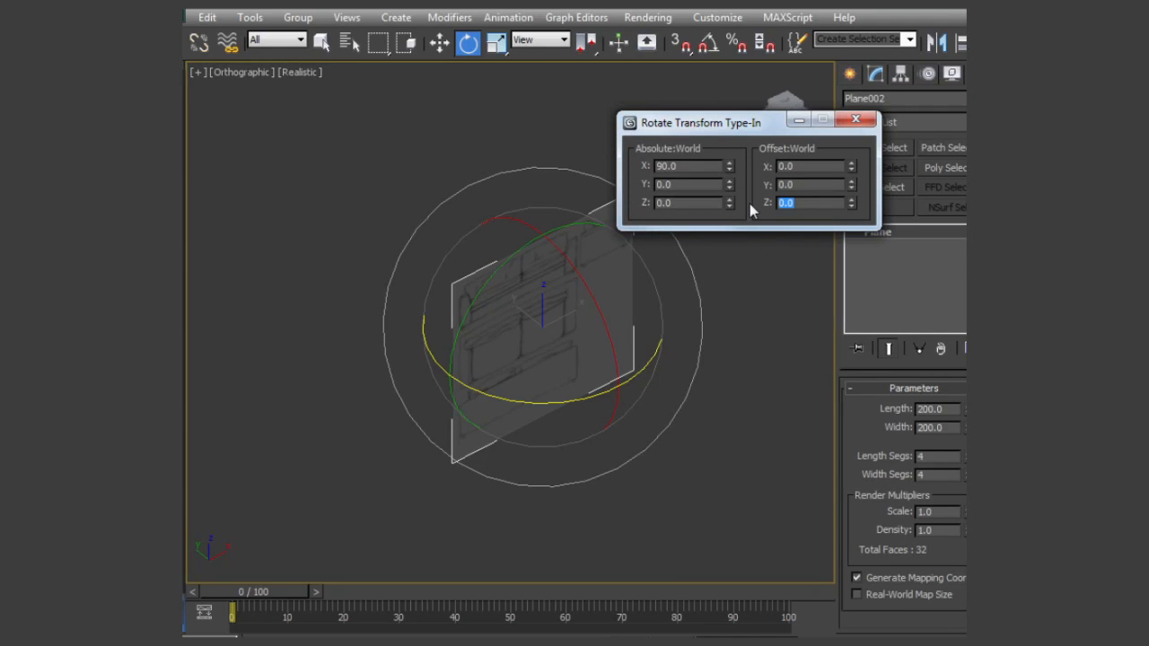
type("90")
key("Return")
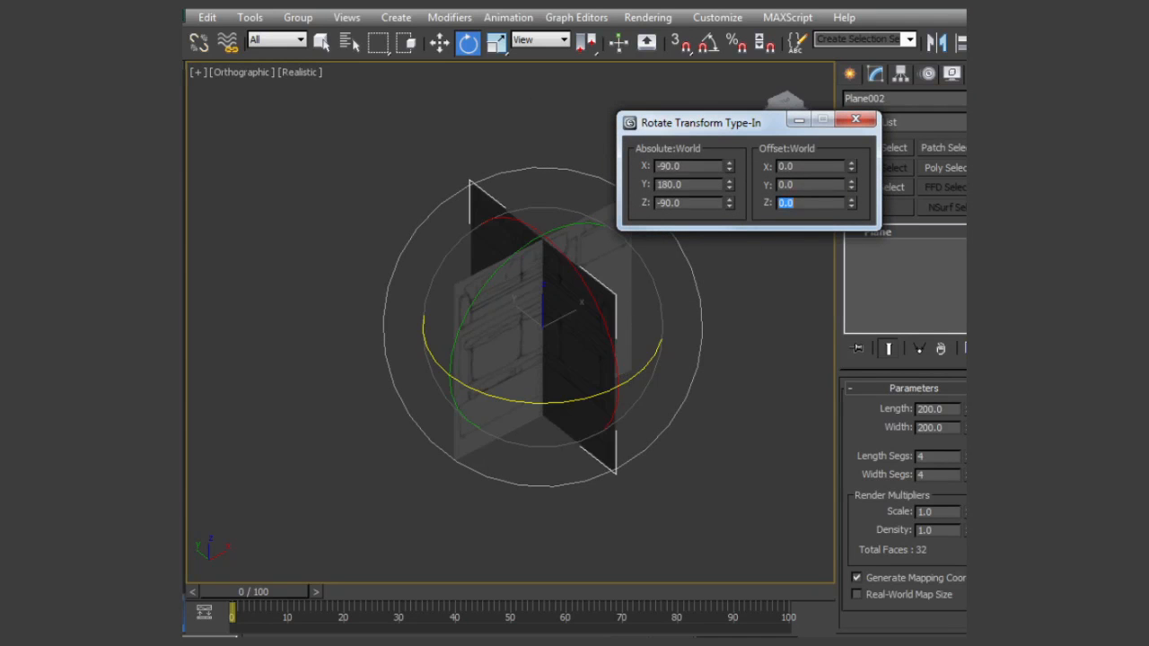
left_click(855, 119)
Turn the cloned plane by a further 180-degree offset about Z so its drawing faces the other way.
middle_click_drag(590, 328, 619, 282, "alt")
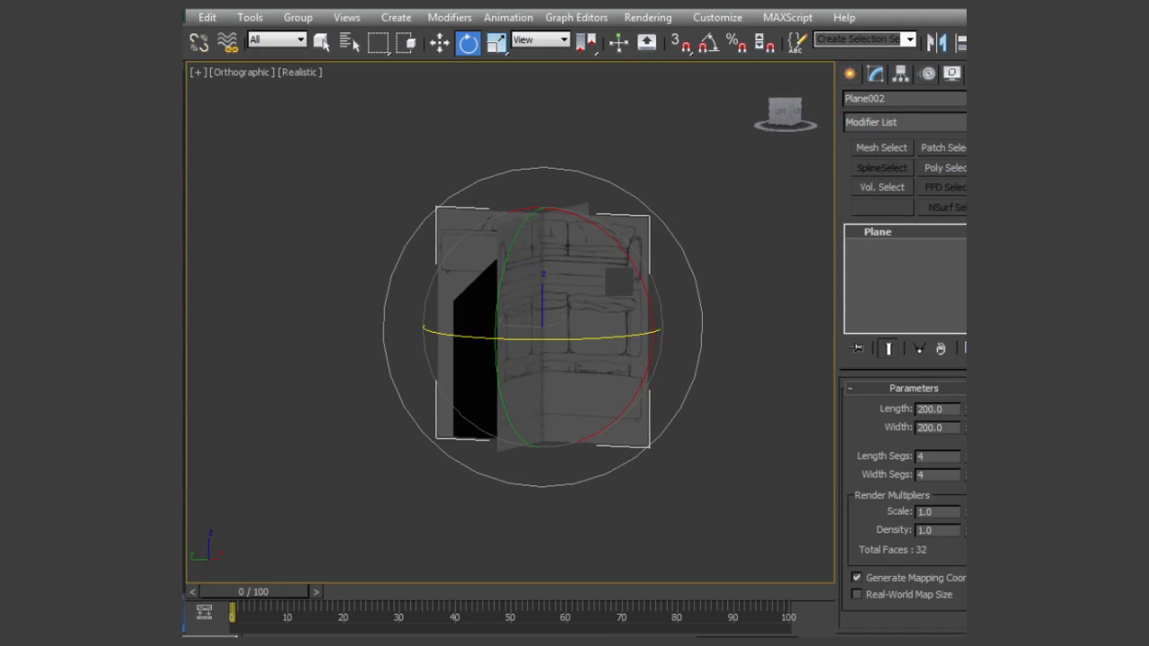
right_click(466, 41)
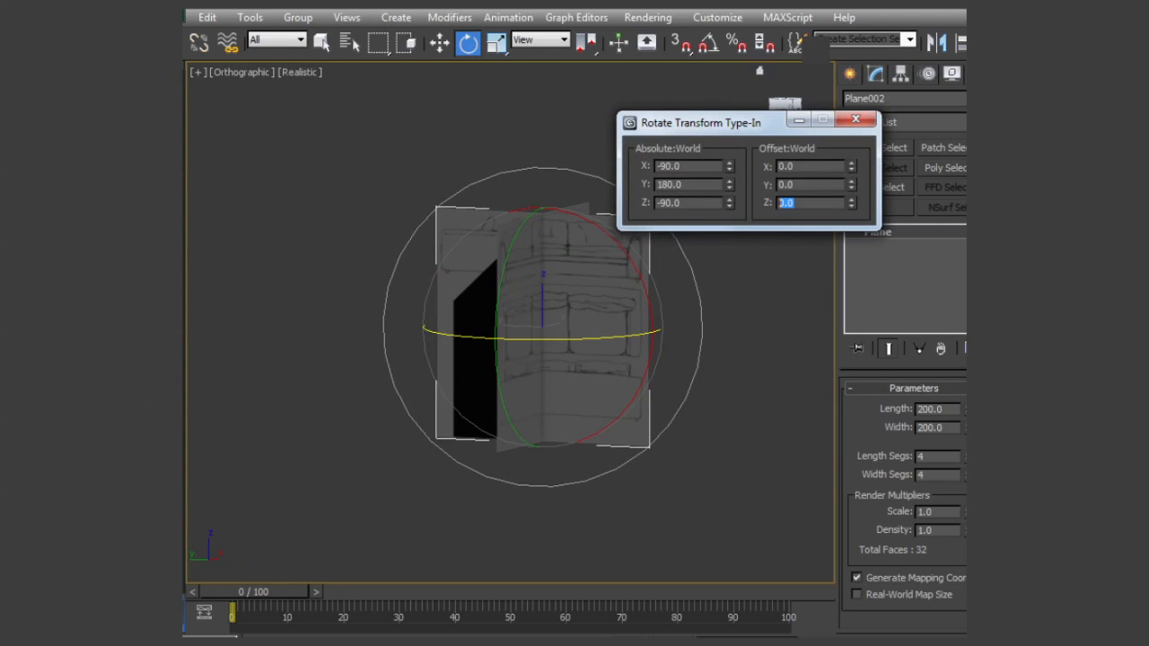
type("180")
key("Return")
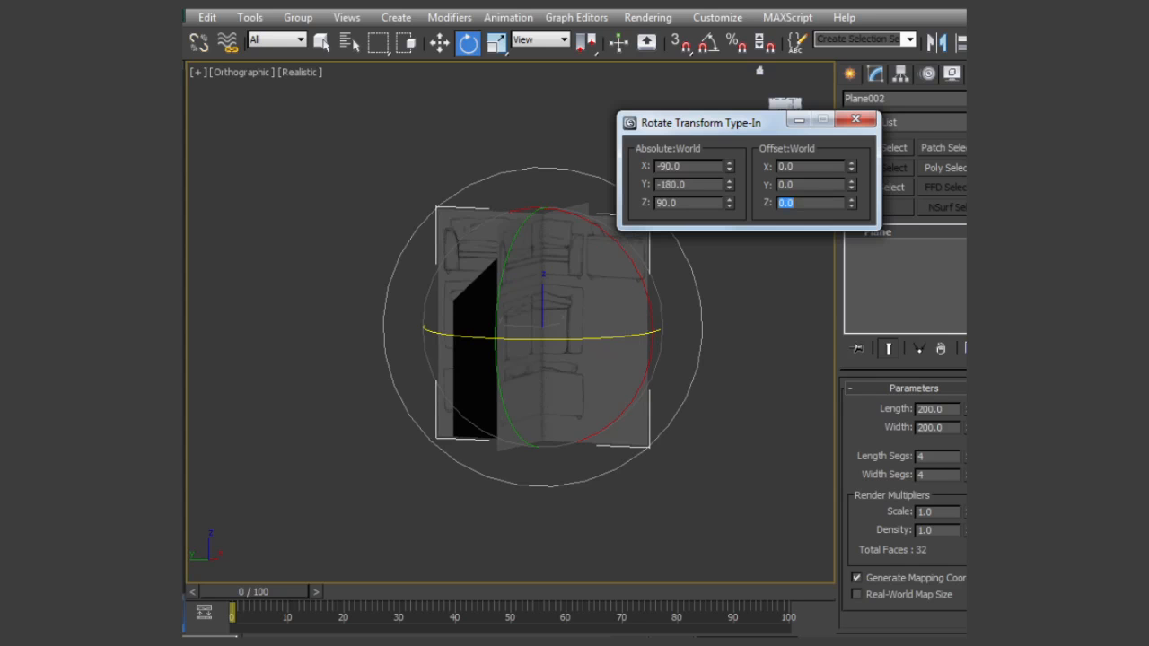
left_click(856, 118)
Create a box about 36 long, 85 wide and 18 high in front of the crossed reference planes.
middle_click_drag(757, 241, 668, 339, "alt")
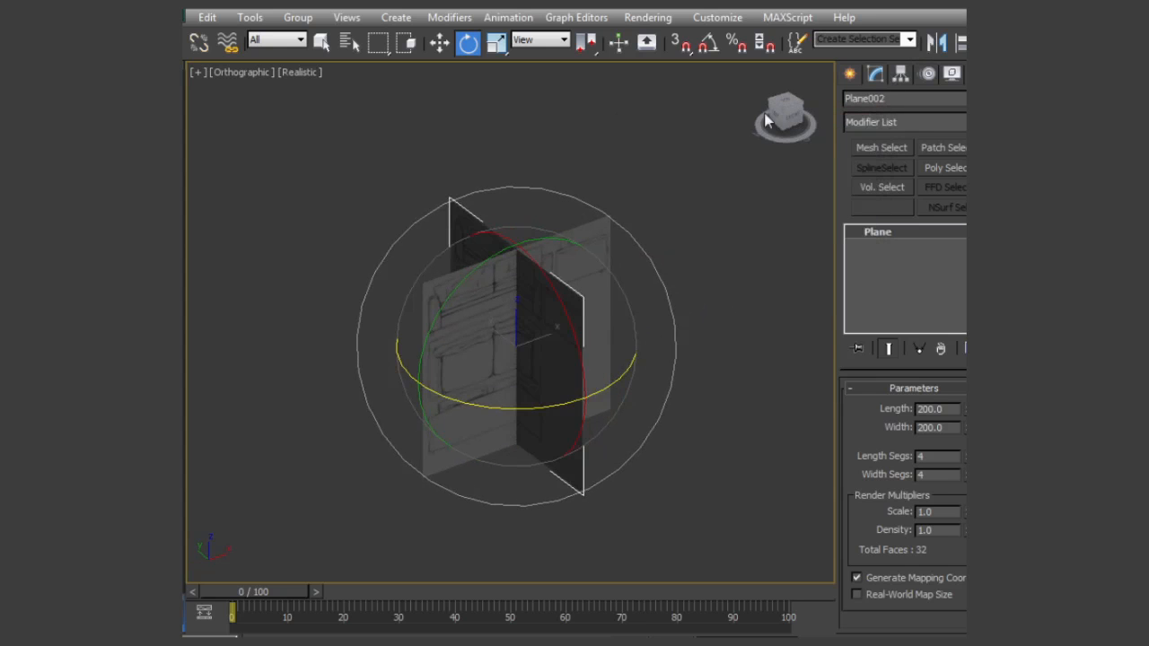
left_click(850, 73)
left_click(880, 186)
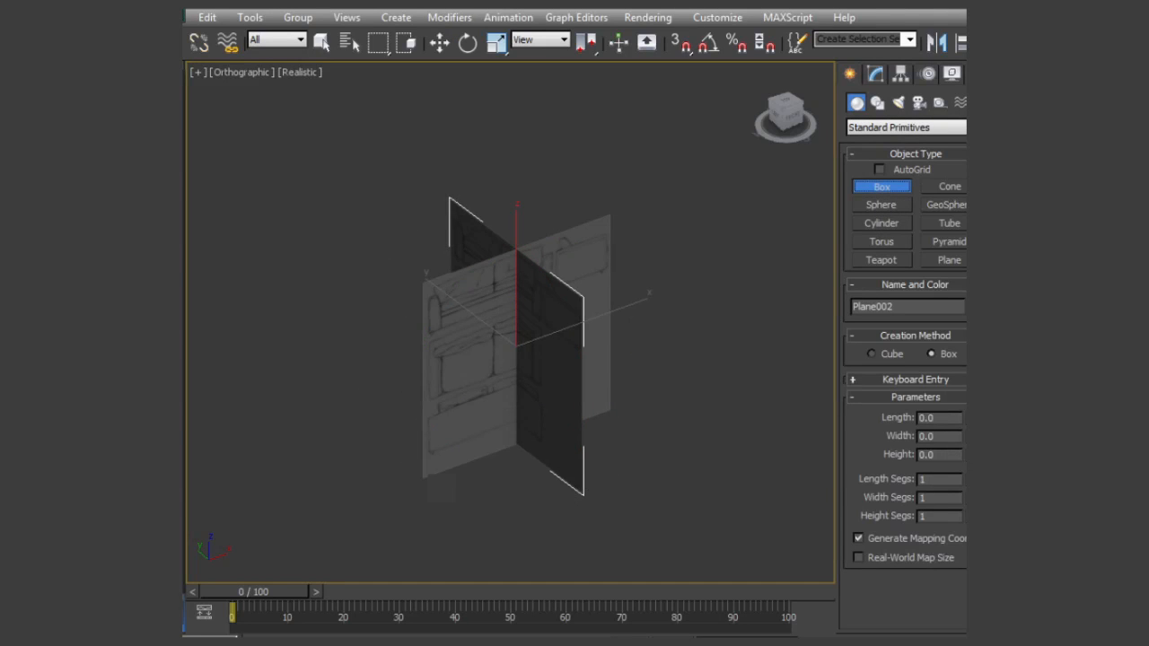
left_click_drag(517, 477, 442, 496)
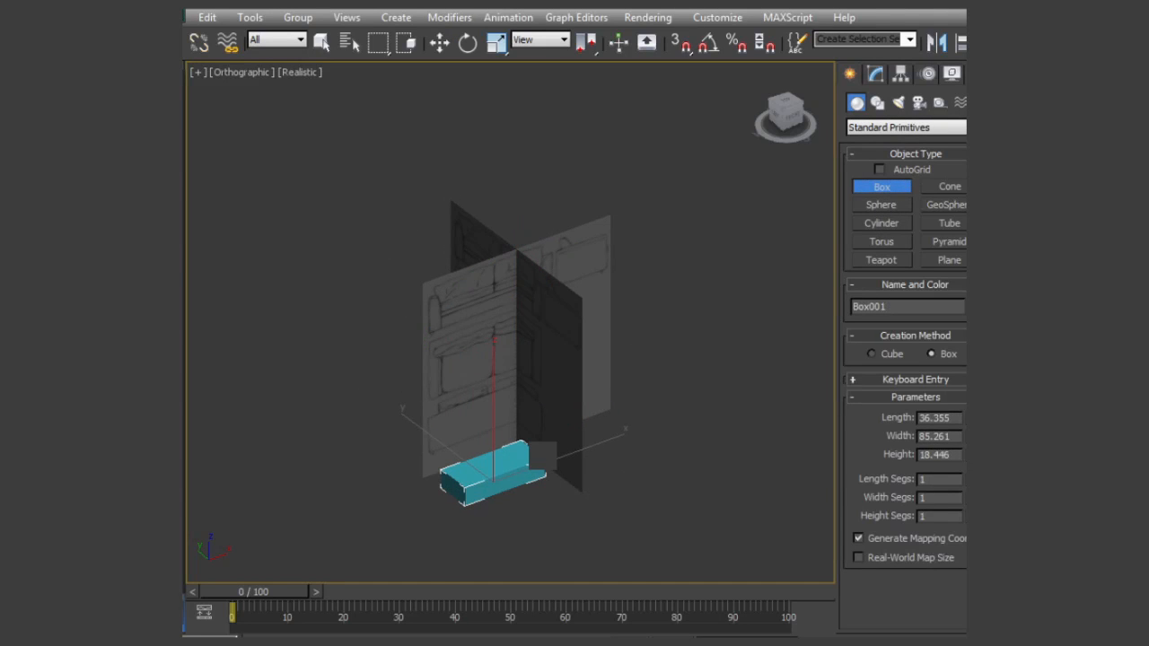
left_click(544, 461)
Enlarge two viewports from the four-view layout, stacking a Front view above a Left view.
key("e")
key("f")
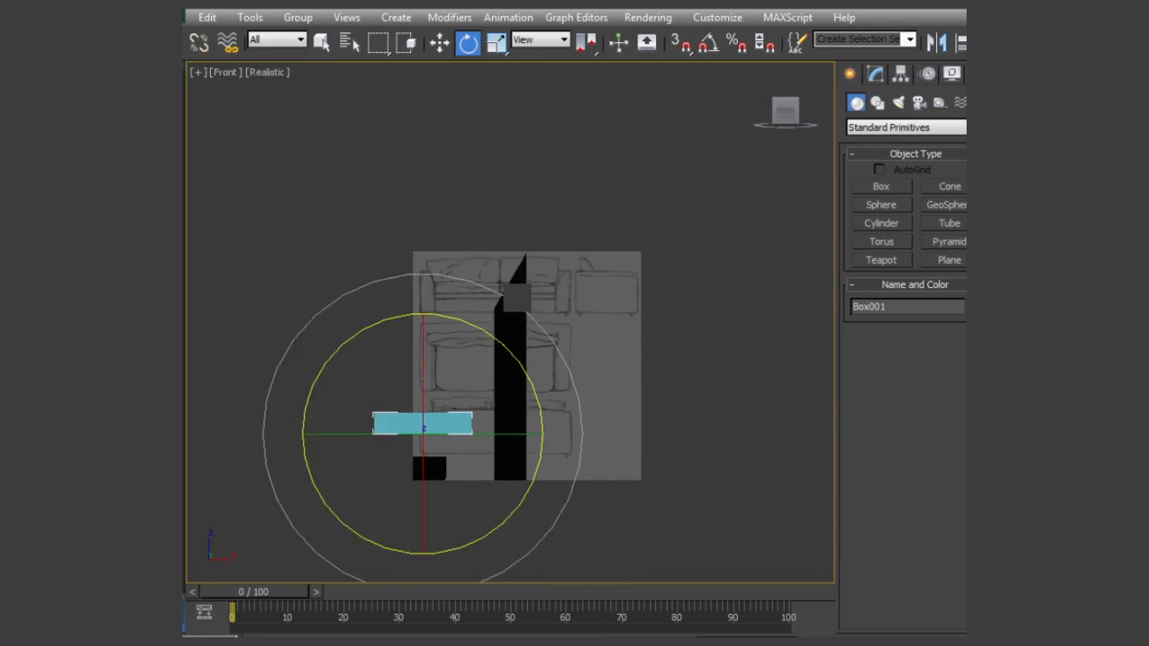
key("alt+w")
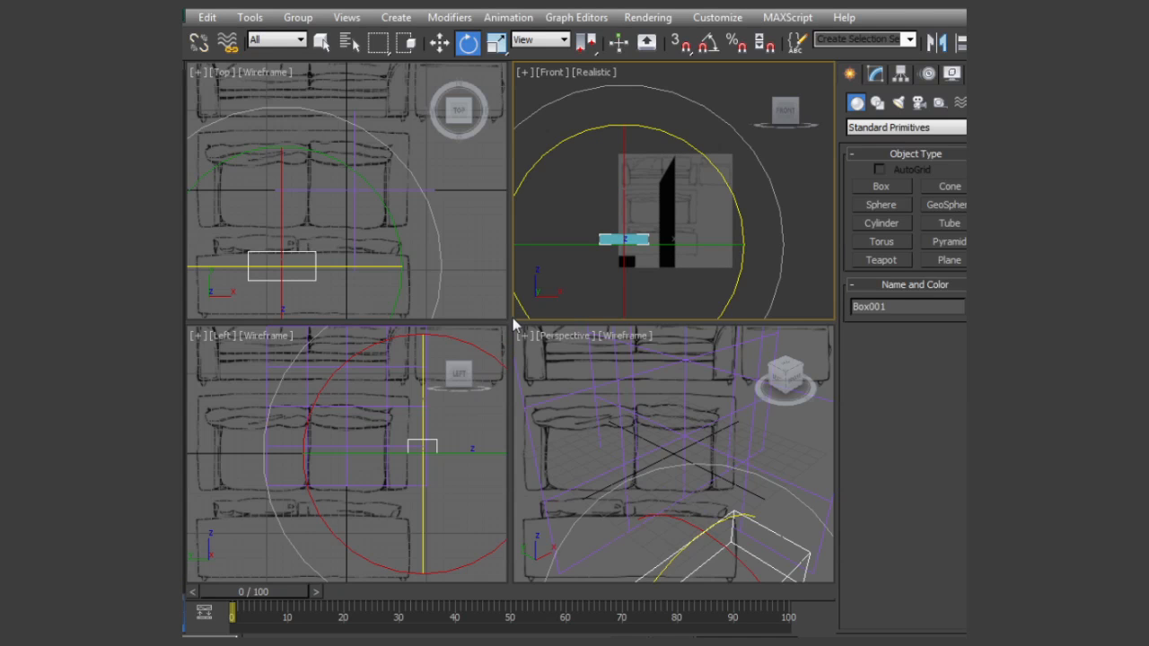
left_click_drag(513, 321, 189, 337)
middle_click_drag(563, 255, 546, 225)
middle_click(587, 444)
key("l")
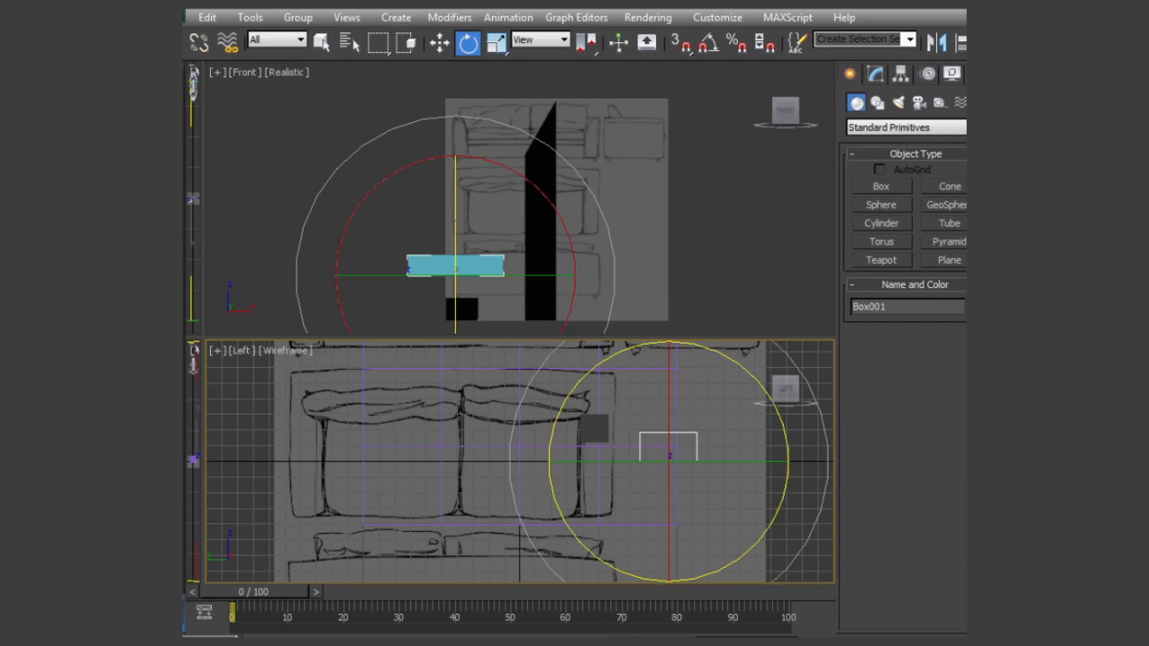
Hide the grid in the Left view and display it with Realistic shading.
mouse_move(605, 432)
middle_mouse_down()
mouse_move(597, 488)
mouse_move(638, 487)
mouse_move(649, 453)
mouse_move(650, 464)
mouse_move(604, 500)
middle_mouse_up()
key("g")
scroll(639, 482, "down", 4)
key("F3")
scroll(649, 463, "up", 2)
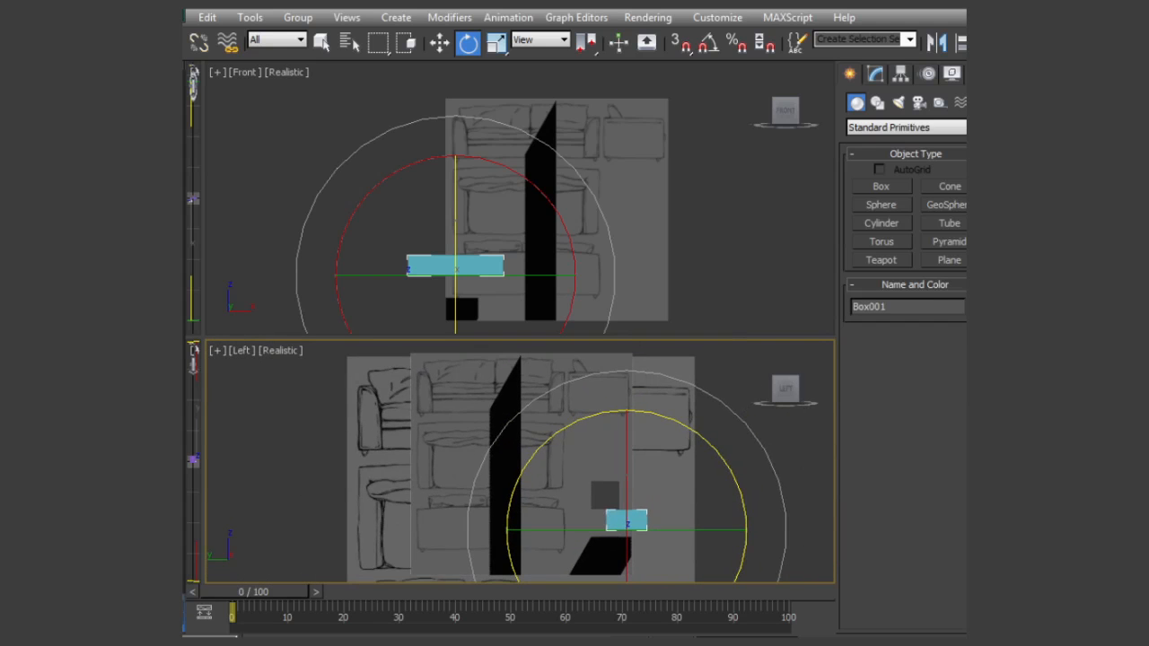
Raise the box in the Left view and set that view's background to the customized interface solid color.
key("w")
left_click_drag(651, 498, 627, 410)
key("alt+b")
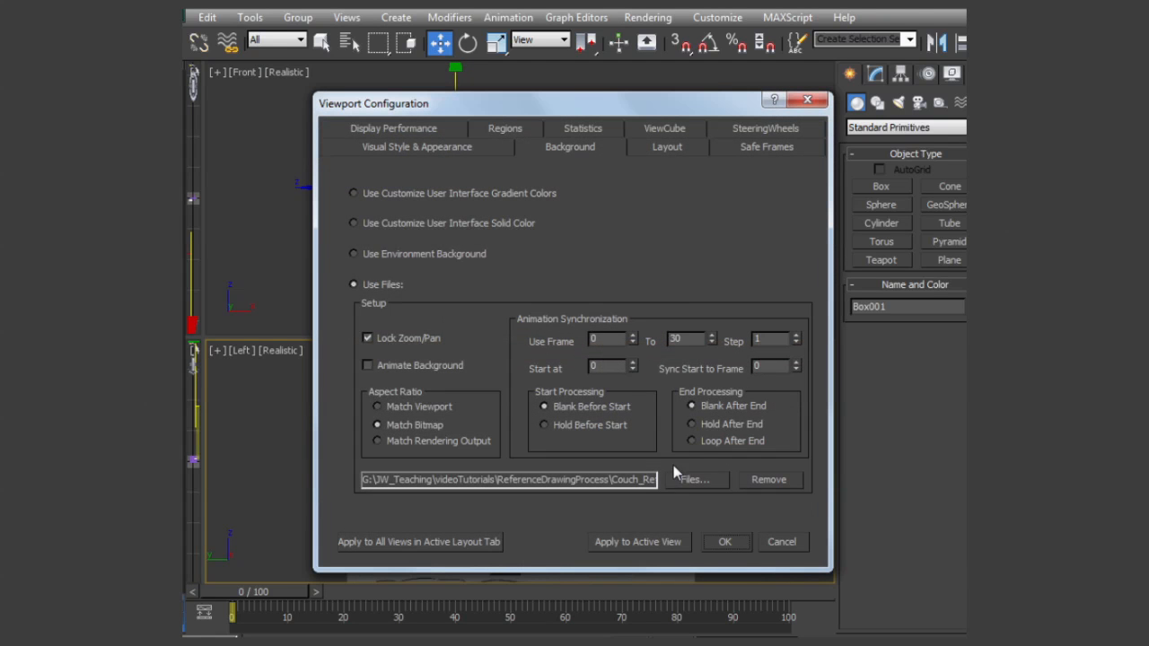
left_click(381, 224)
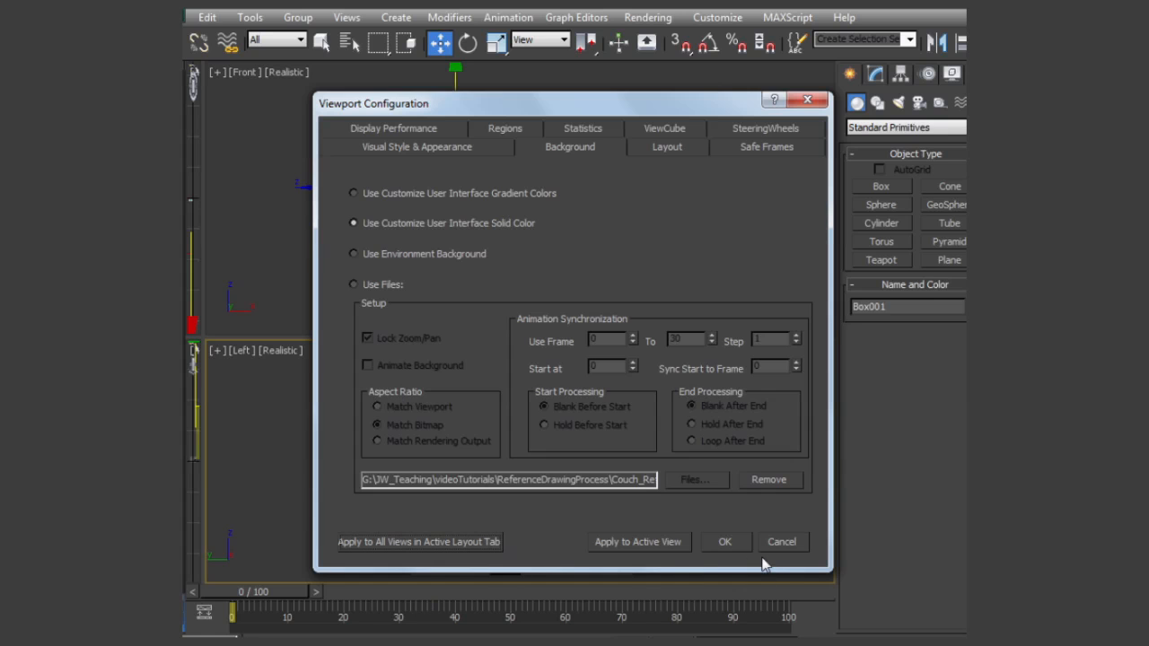
left_click(725, 541)
Raise the box in the Left view until its bottom meets the base of the couch's side drawing.
middle_click_drag(592, 496, 596, 524)
scroll(631, 463, "up", 3)
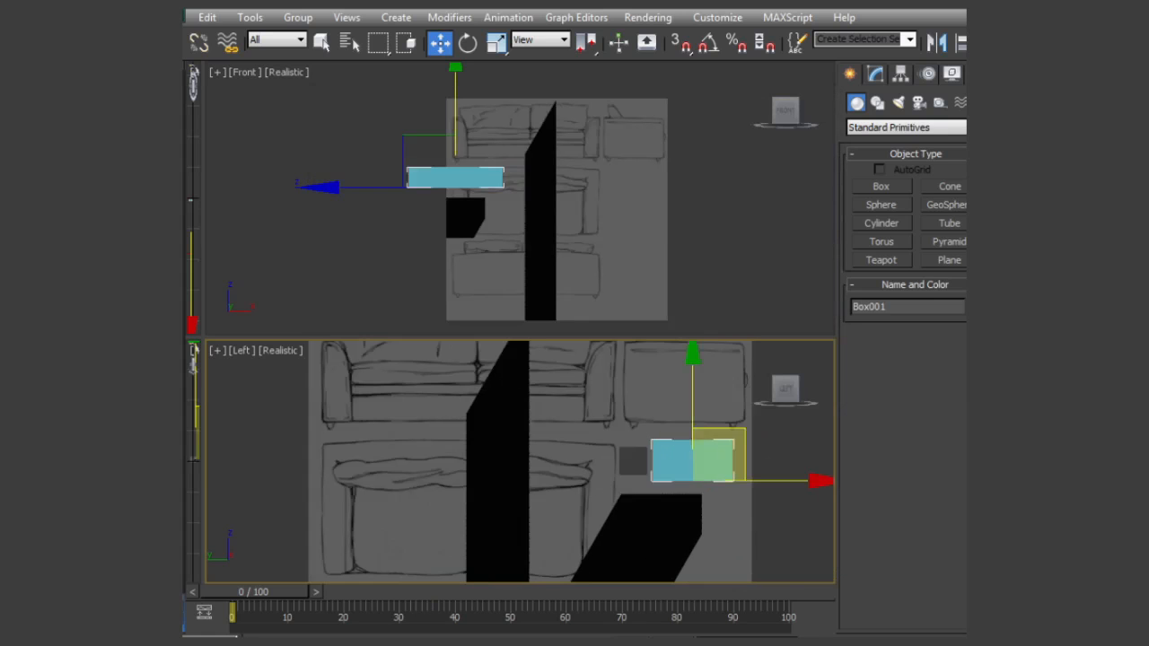
left_click_drag(740, 437, 730, 376)
middle_click_drag(593, 346, 583, 408)
middle_click_drag(425, 120, 469, 215)
scroll(489, 226, "up", 3)
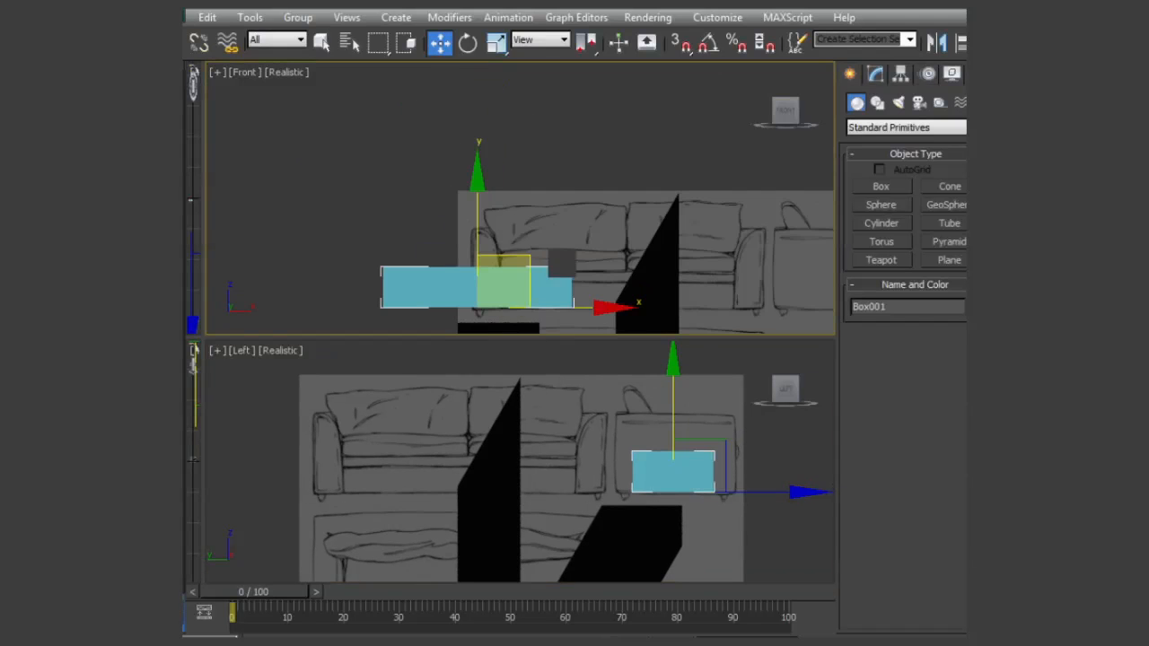
middle_click_drag(583, 280, 563, 200)
Move the perpendicular reference plane along X in the Front view, clear of the front couch drawing.
left_click(618, 432)
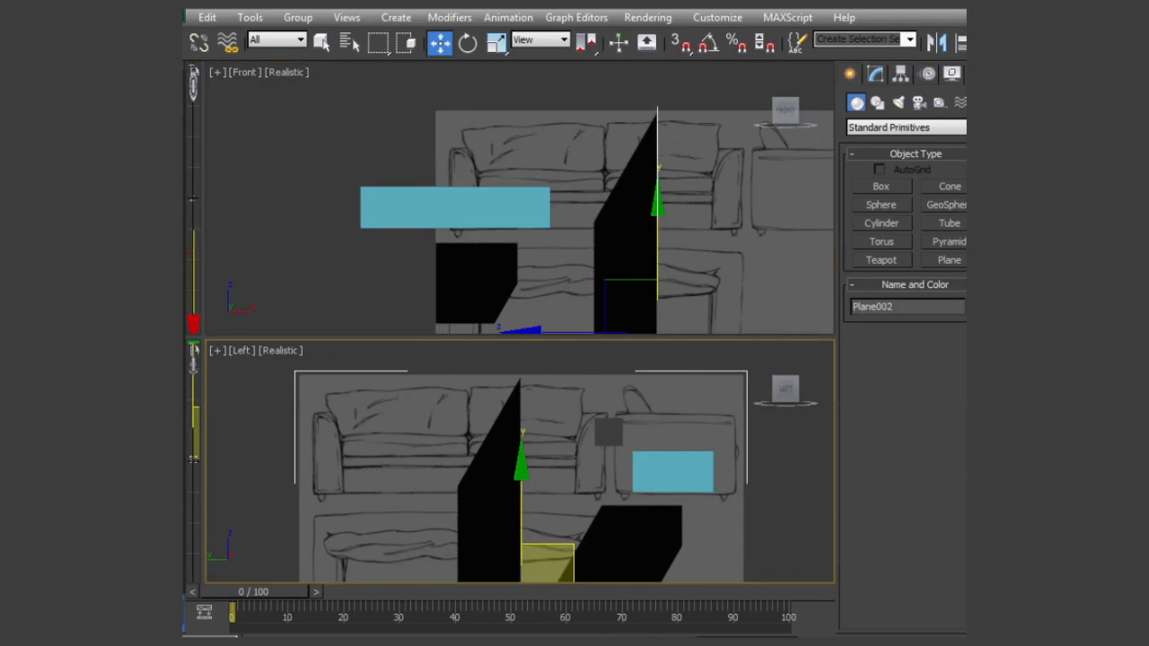
middle_click_drag(694, 189, 608, 94)
left_click_drag(655, 240, 827, 235)
middle_click_drag(492, 144, 515, 233)
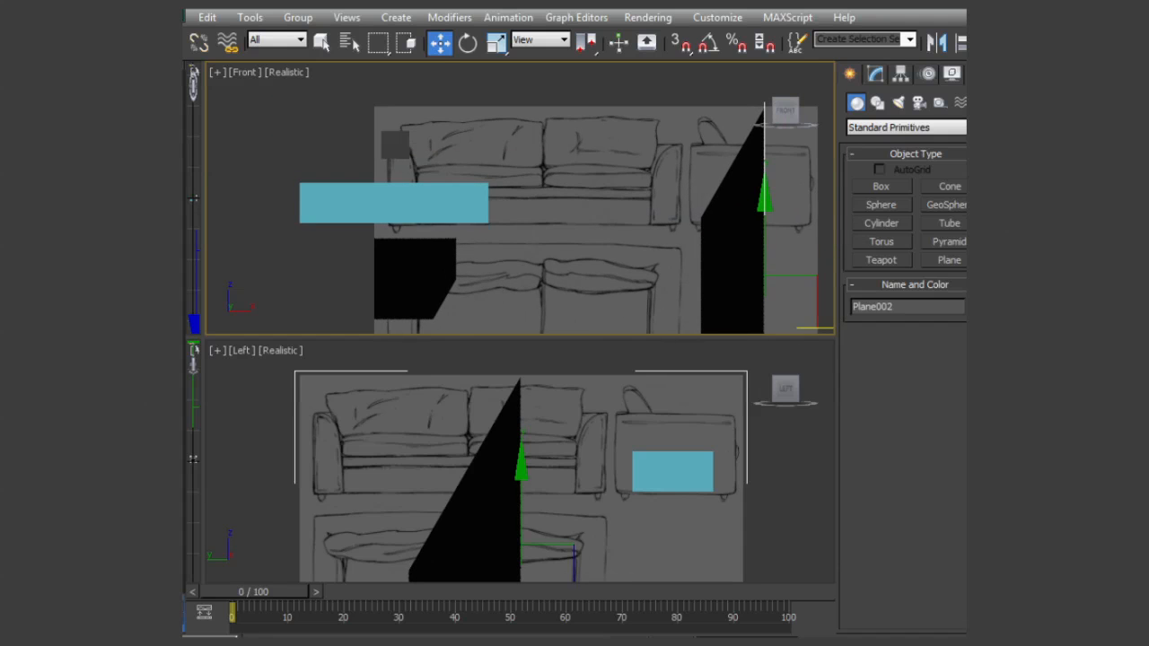
Switch both the Front and Left viewports from Realistic to Shaded display.
left_click(286, 74)
left_click(314, 108)
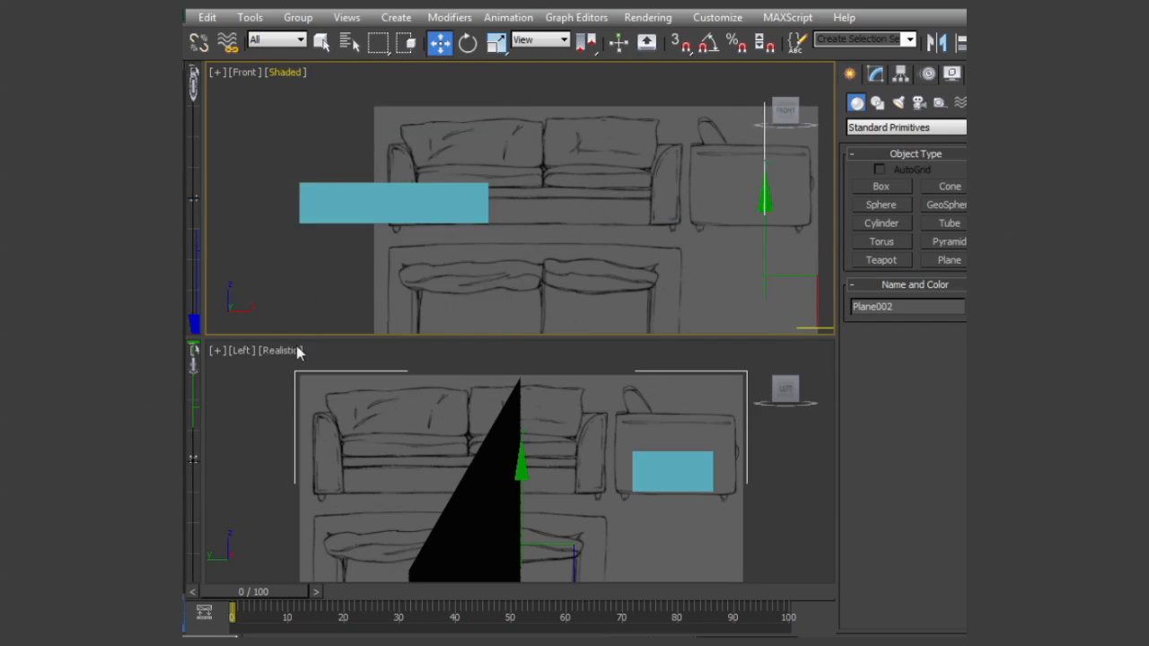
left_click(281, 351)
left_click(286, 370)
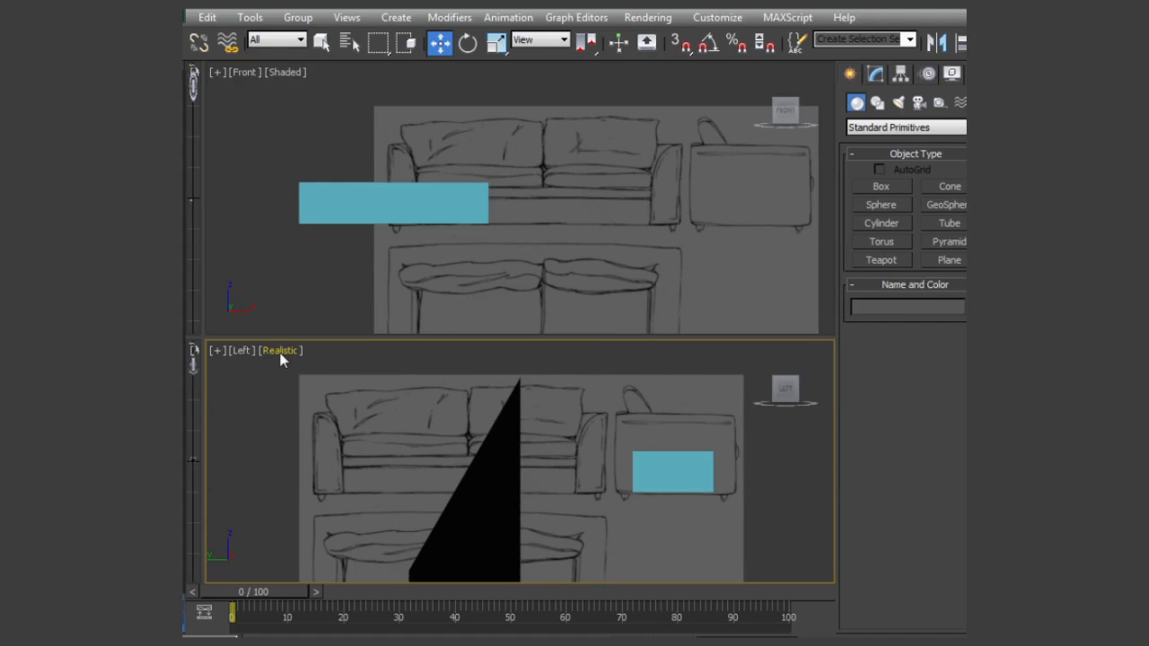
left_click(280, 354)
left_click(310, 388)
Move the box along X in the Front view onto the base of the front couch drawing.
middle_click_drag(550, 224, 504, 251)
left_click(364, 223)
left_click_drag(433, 244, 592, 242)
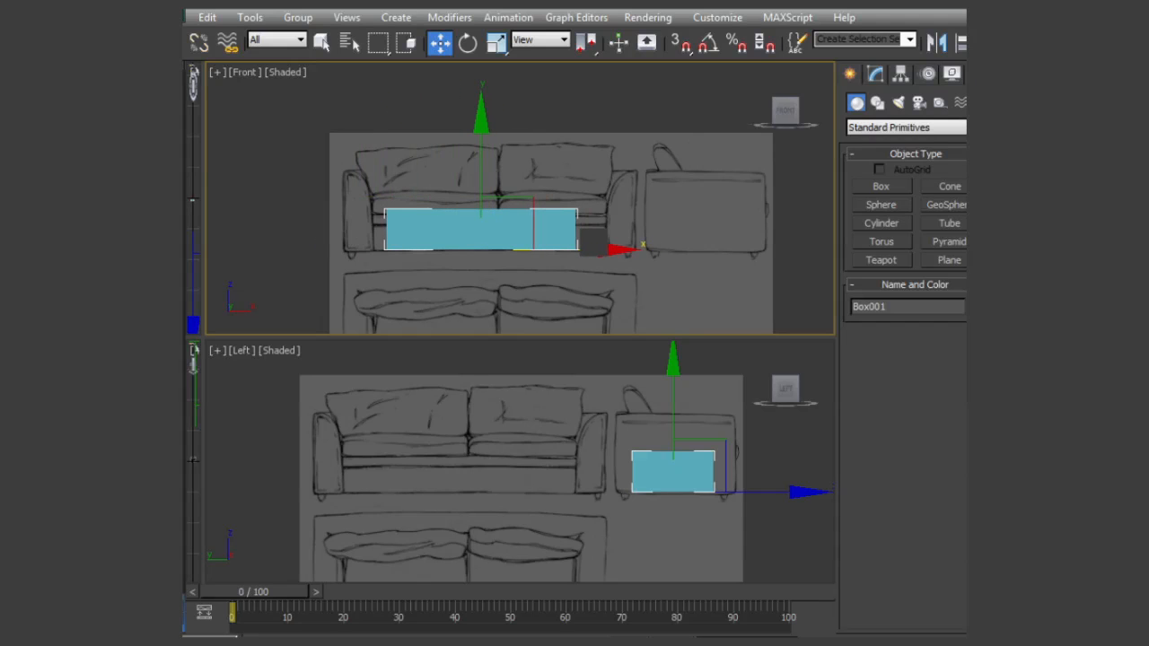
Fit the box between the couch arms by setting its width to about 101.46 and height to about 15.31, recentring it along X.
left_click(875, 73)
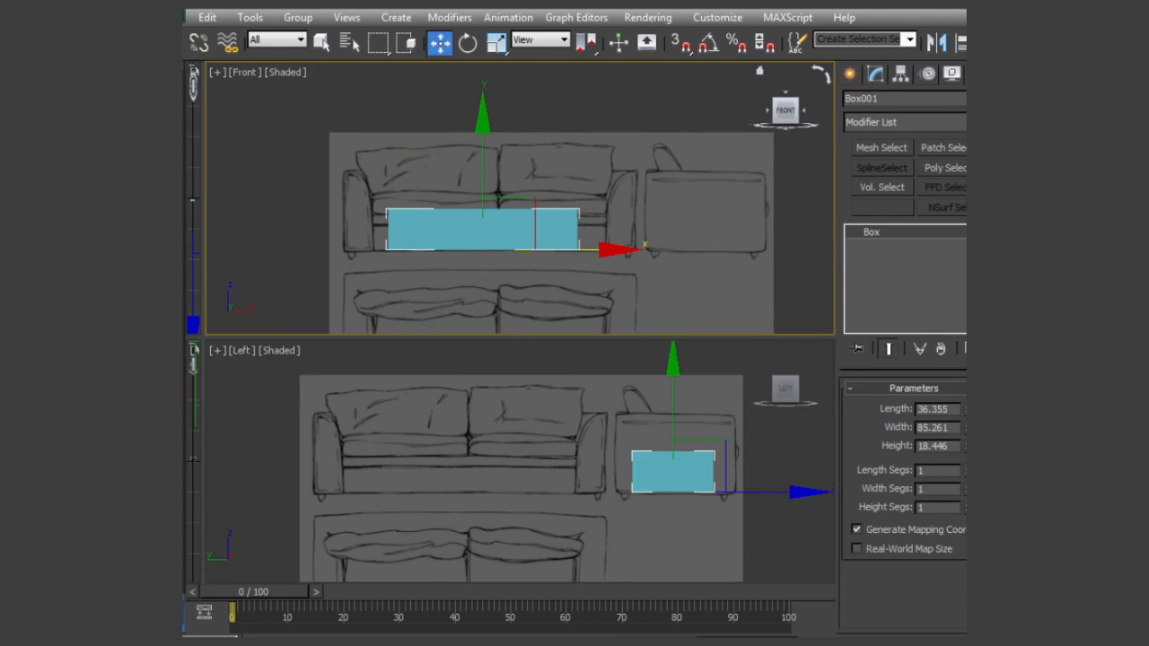
left_click_drag(966, 427, 966, 415)
left_click_drag(584, 242, 591, 242)
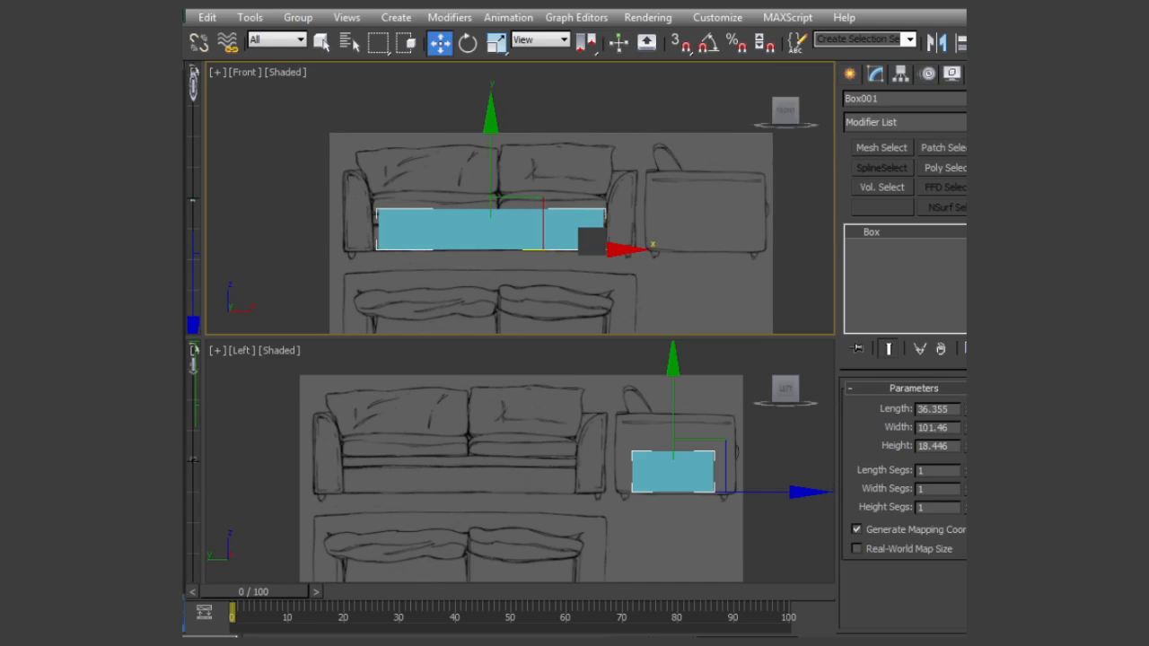
mouse_move(965, 446)
left_mouse_down()
mouse_move(966, 467)
mouse_move(965, 454)
left_mouse_up()
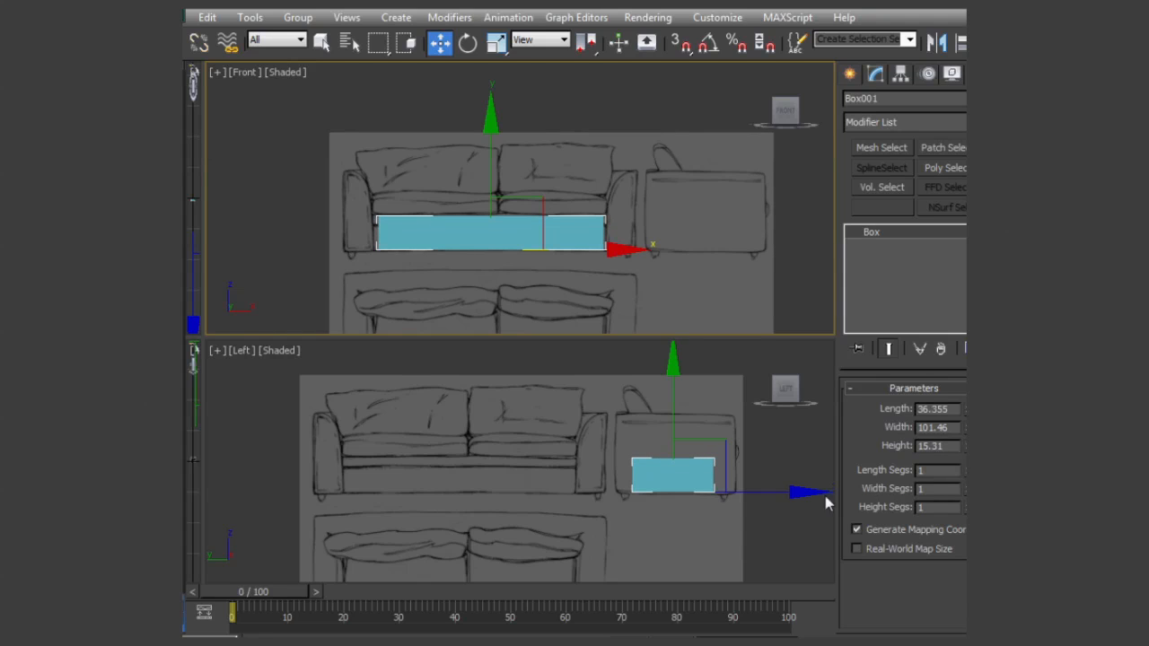
Set the box's length to about 50.17 and shift it in the Left view to fit the base of the side couch drawing.
middle_click_drag(677, 478, 614, 460)
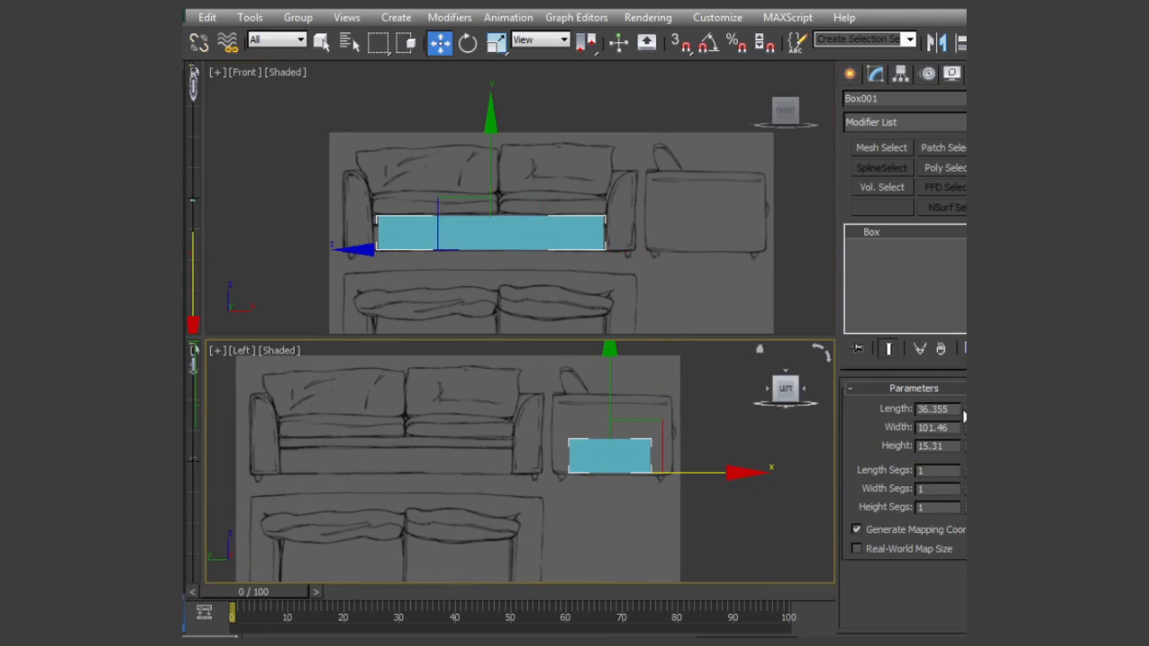
left_click_drag(966, 410, 966, 369)
left_click_drag(725, 471, 731, 469)
Try wireframe display in the orthographic view, and make the box see-through in shaded display instead.
middle_click_drag(666, 214, 649, 211)
middle_click_drag(649, 211, 731, 285, "alt")
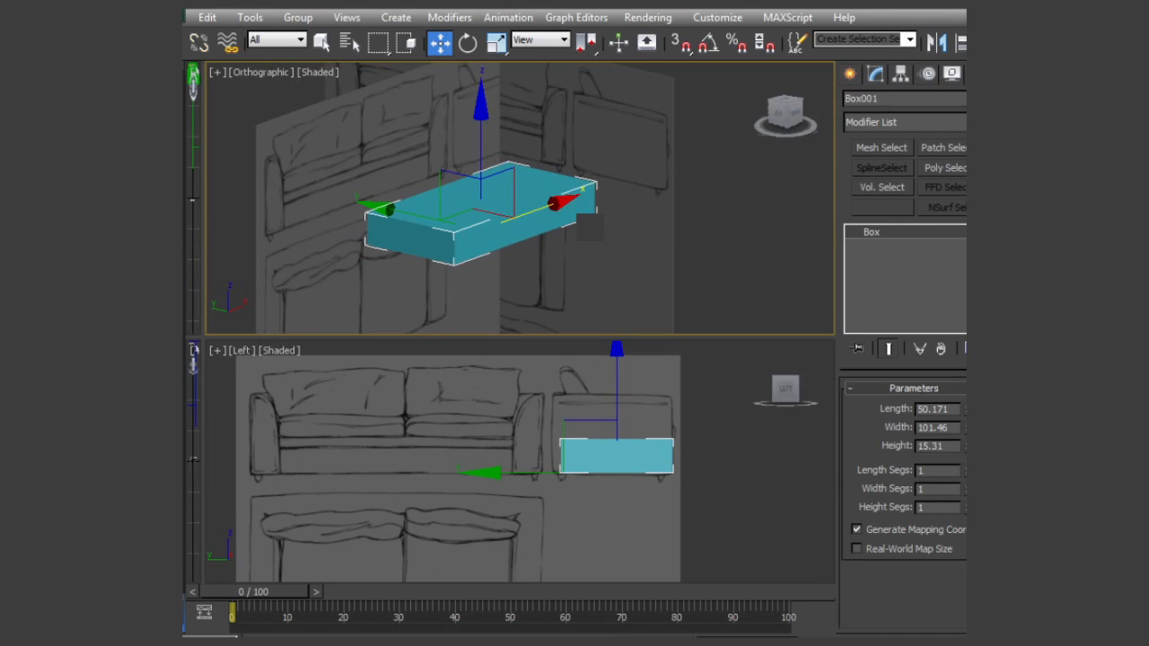
middle_click_drag(593, 227, 610, 235)
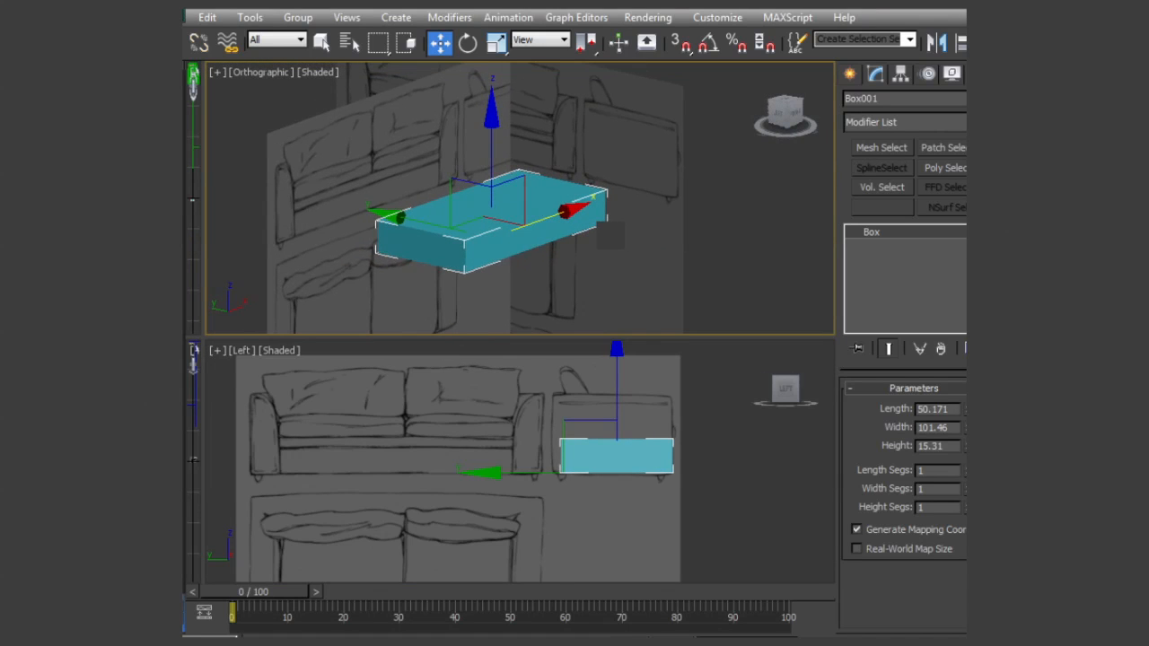
key("F3")
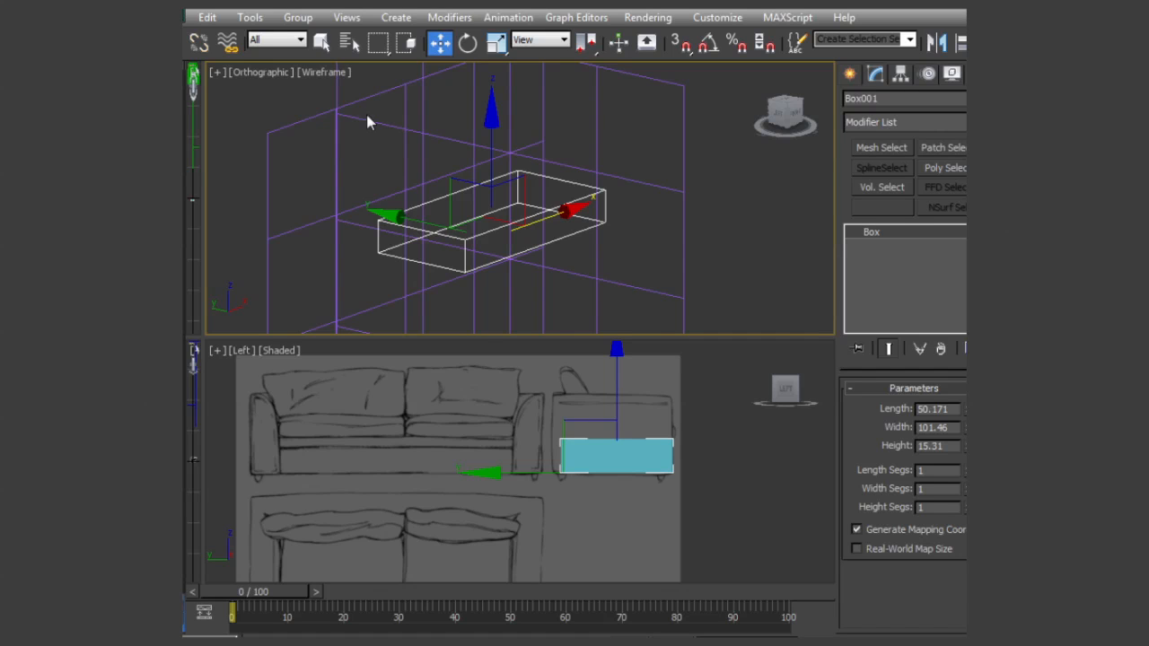
key("F3")
middle_click_drag(599, 265, 551, 249, "alt")
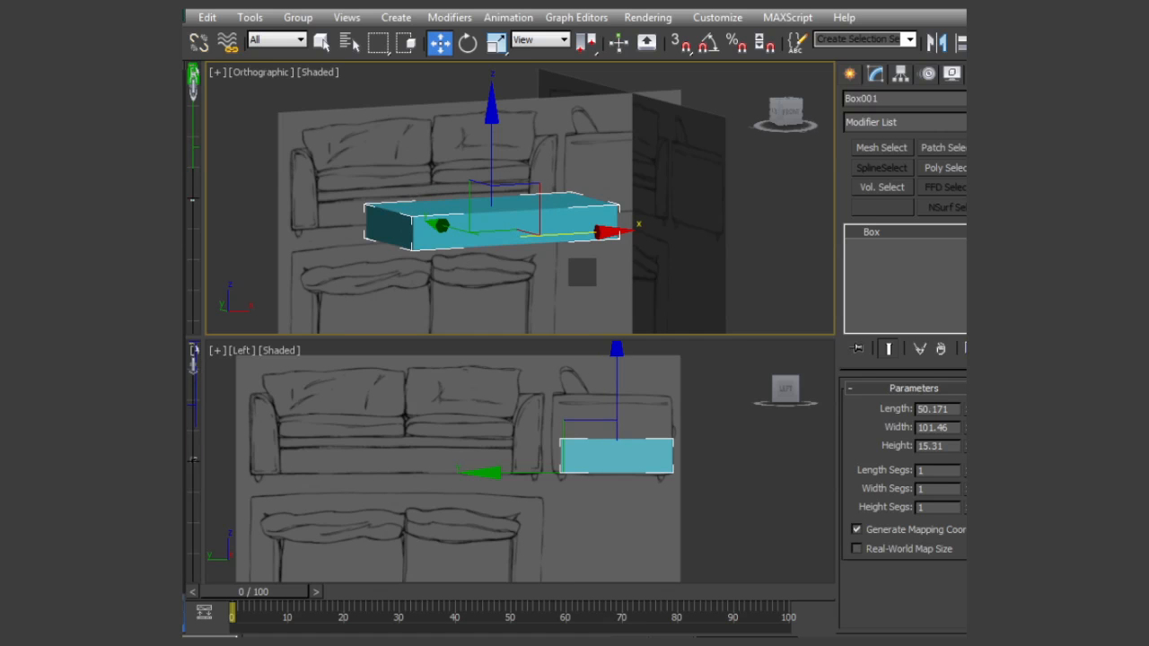
key("alt+x")
middle_click_drag(572, 268, 533, 268, "alt")
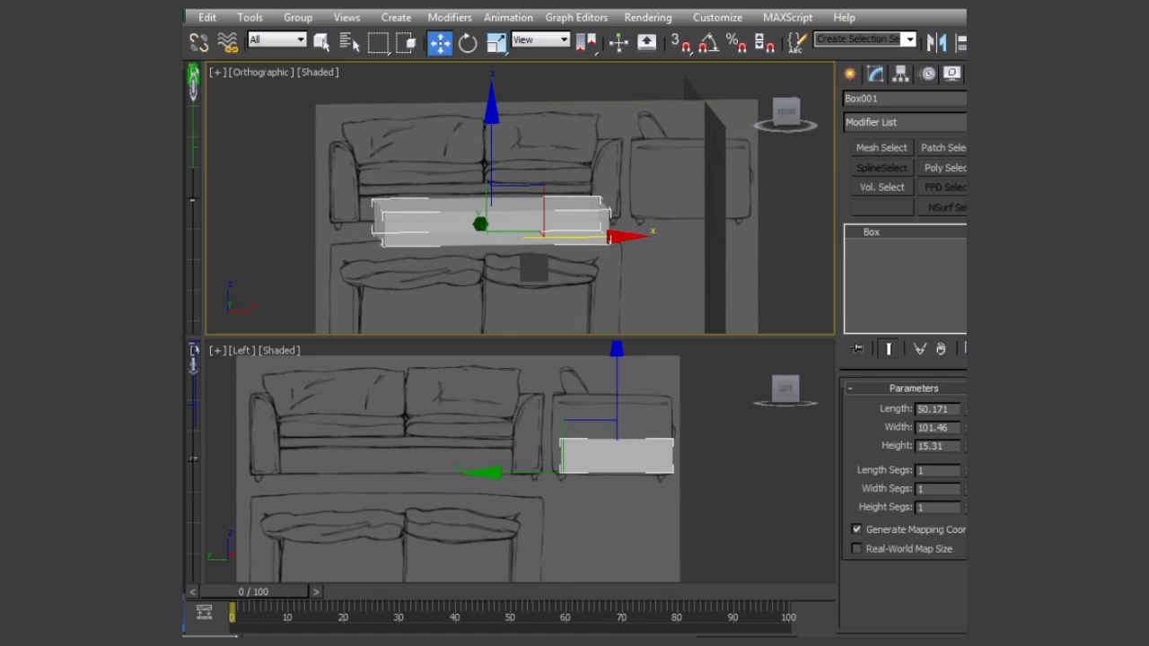
Move the see-through box slightly upward and along X in the Front view, over the couch base drawing.
key("f")
scroll(520, 236, "up", 5)
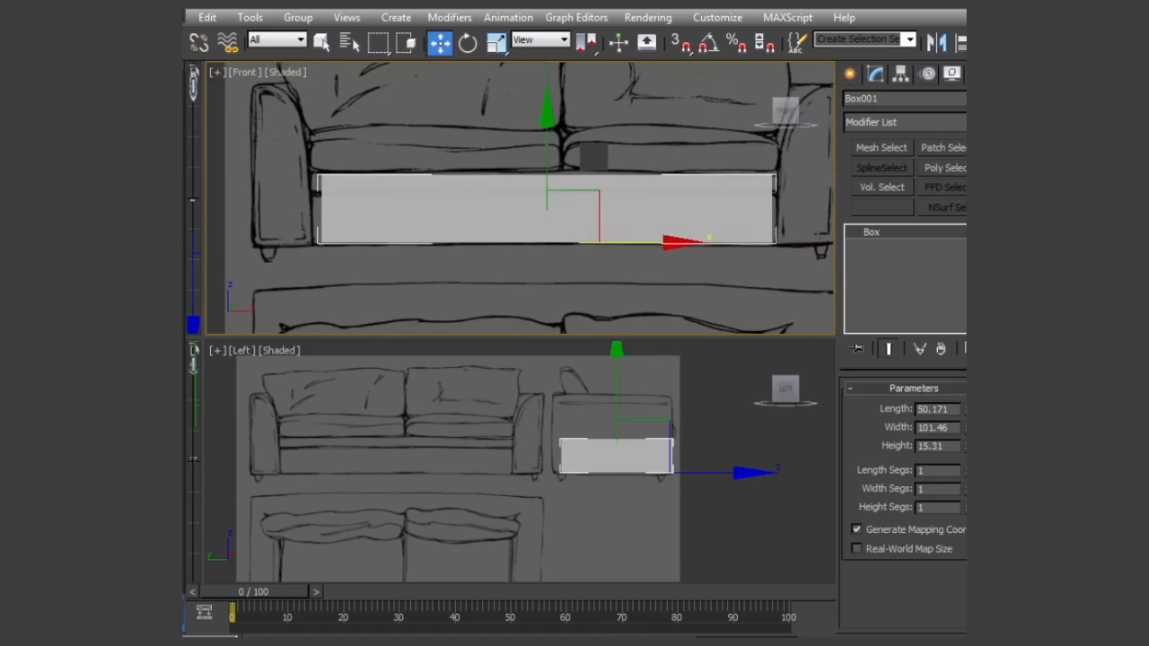
left_click_drag(582, 195, 595, 188)
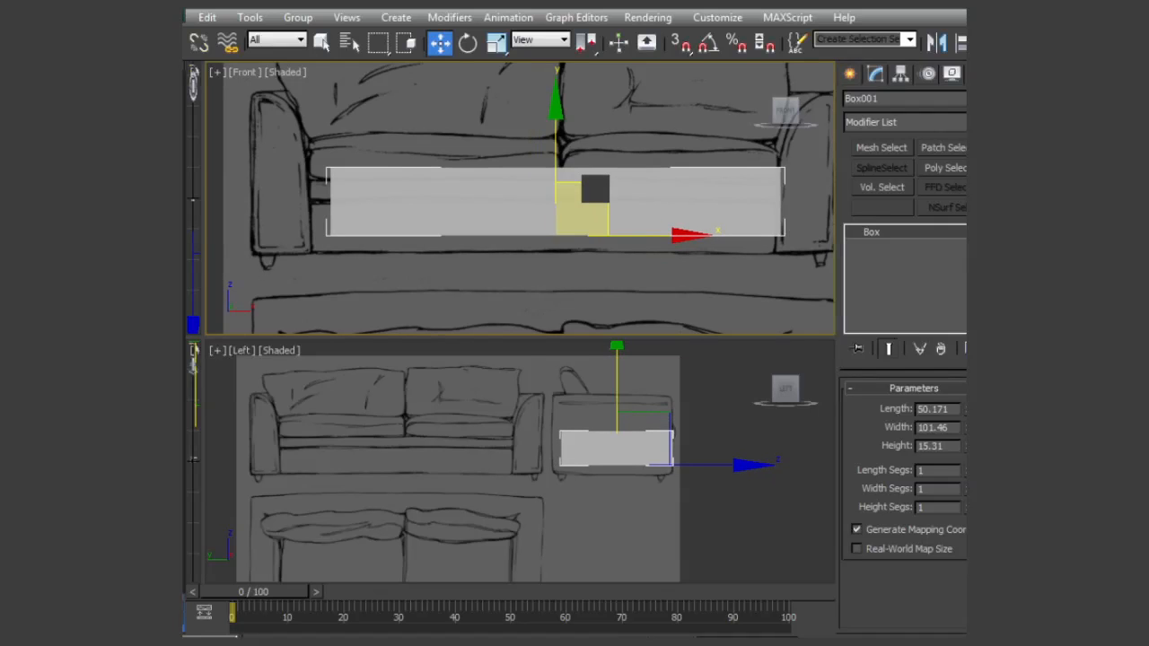
Turn on edged faces in the orthographic view and set the box's height to about 28.63.
mouse_move(569, 201)
middle_mouse_down("alt")
mouse_move(612, 214)
mouse_move(546, 282)
mouse_move(596, 263)
mouse_move(607, 279)
mouse_move(594, 287)
mouse_move(569, 254)
mouse_move(601, 261)
middle_mouse_up("alt")
key("F4")
left_click_drag(965, 446, 965, 363)
middle_click_drag(649, 183, 715, 283, "alt")
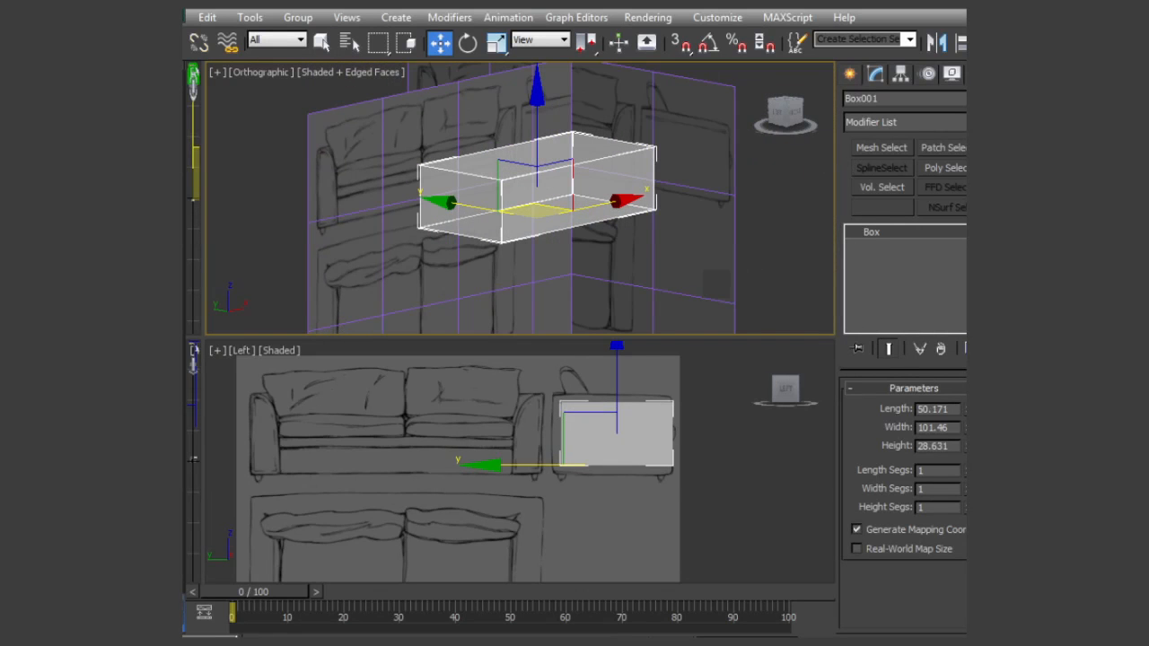